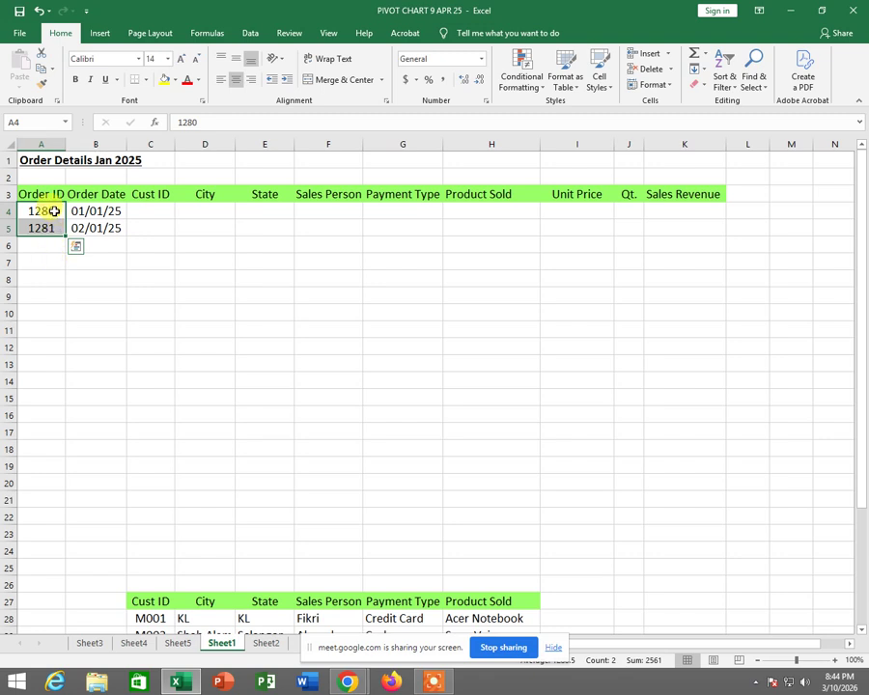
drag(46, 207, 38, 230)
click(74, 211)
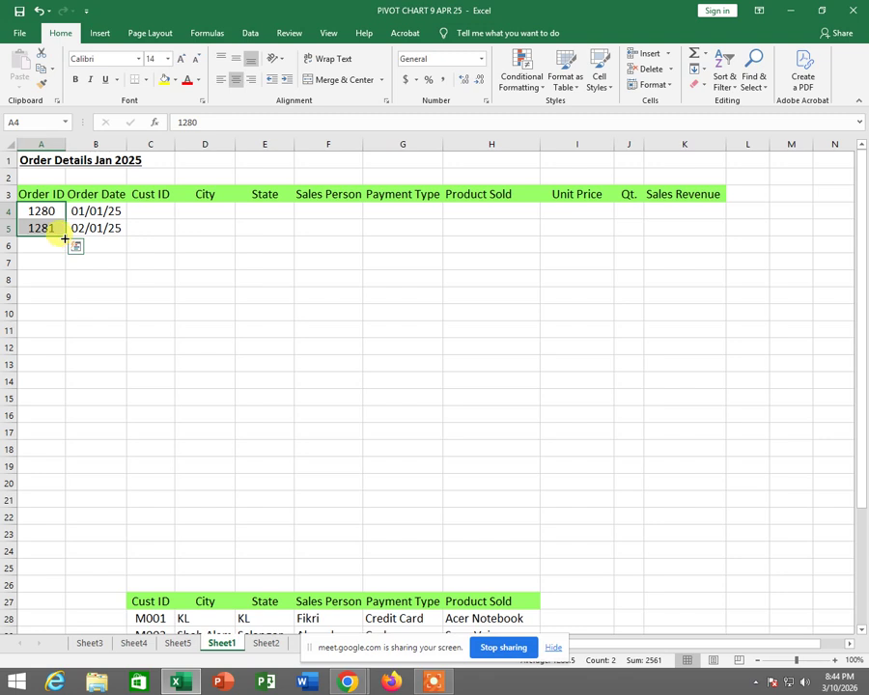
drag(64, 237, 81, 551)
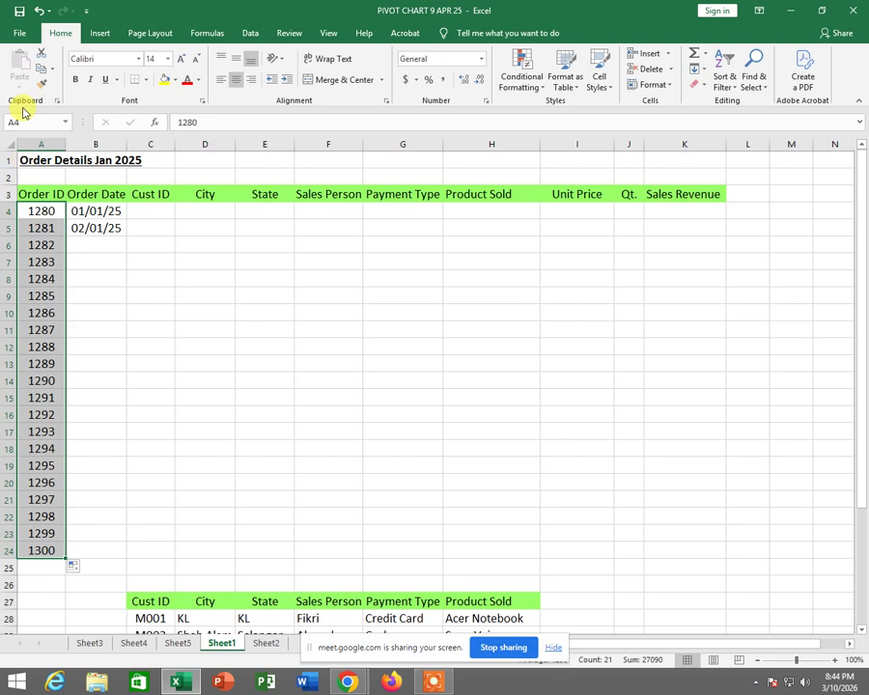
click(39, 11)
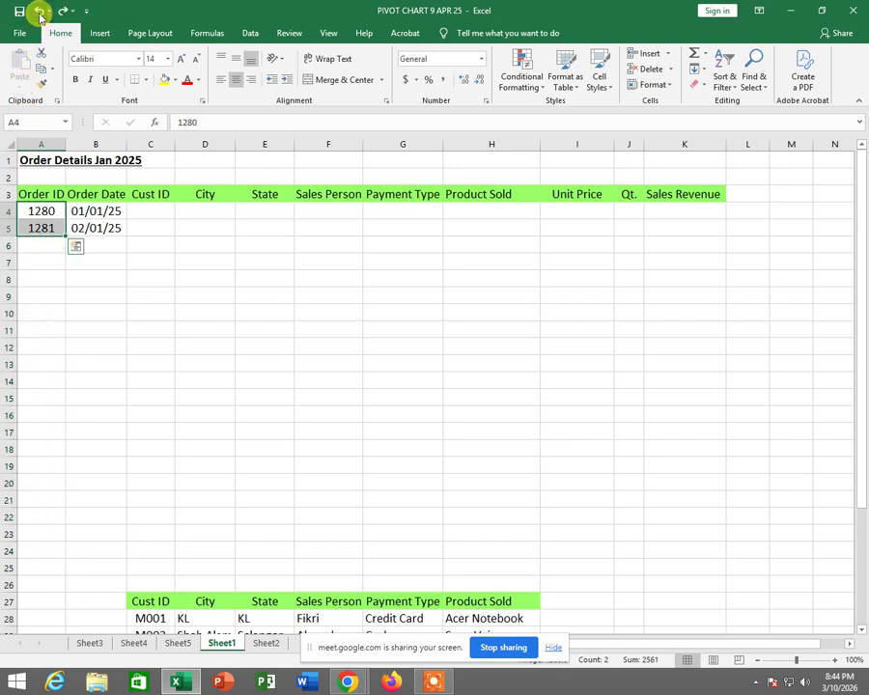
click(158, 231)
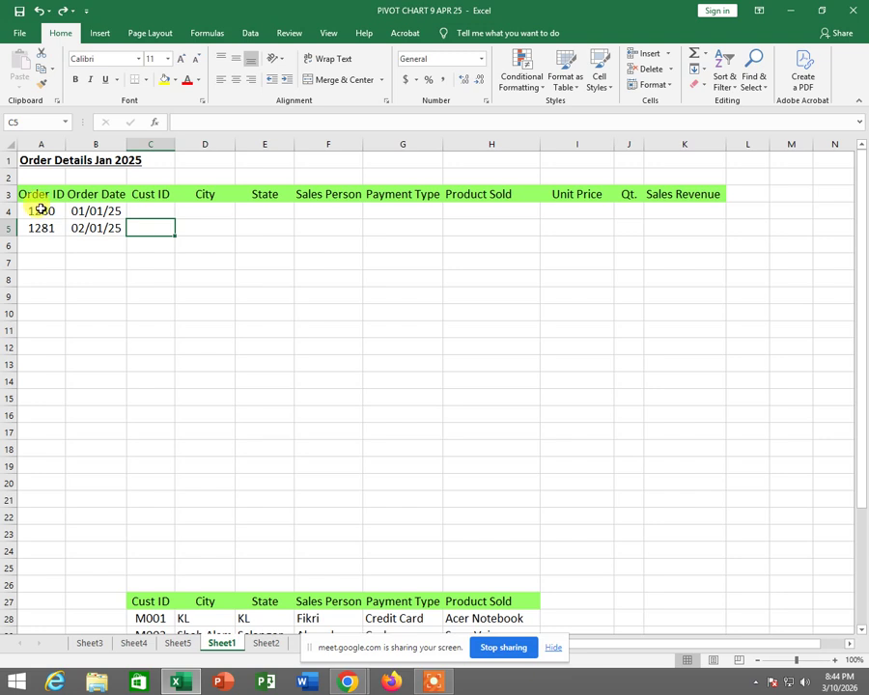
- Extend the Order ID series from cells A4:A5 down to A24, ending at 1300
drag(41, 209, 42, 226)
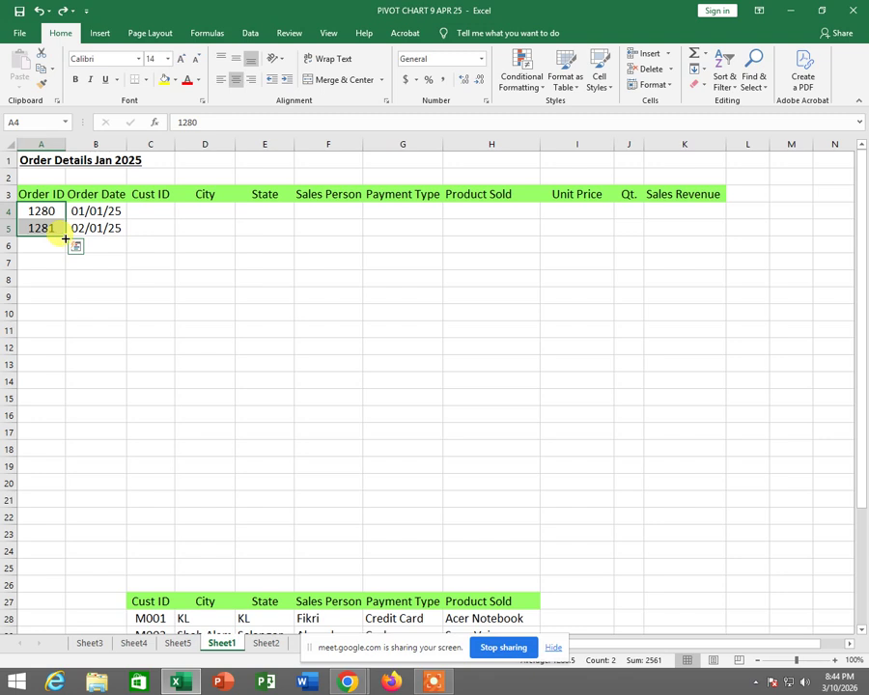
drag(64, 239, 68, 544)
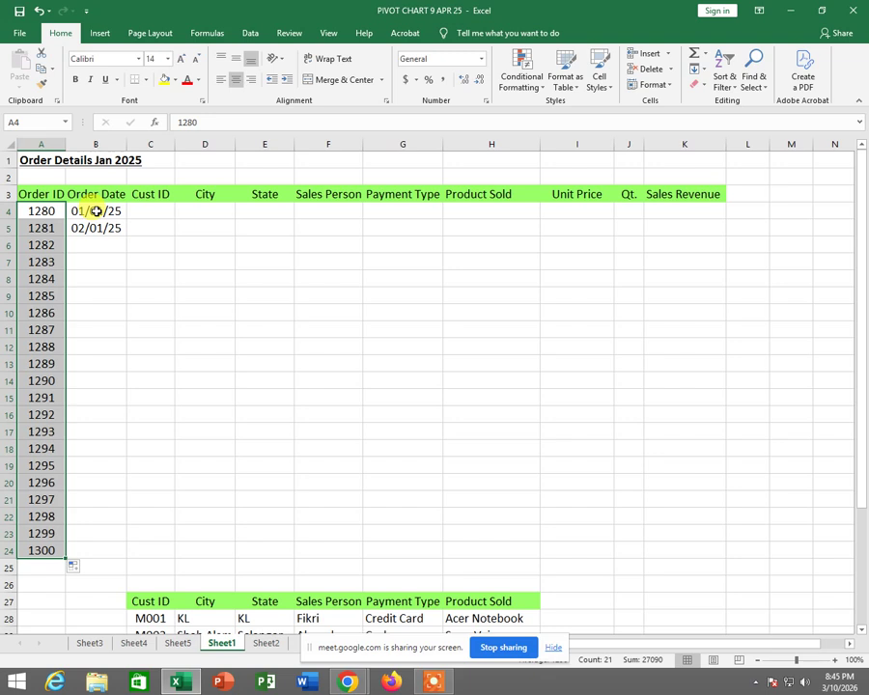
- Open the cell formatting for Order Date cells B4:B24 and choose the Date category
drag(96, 210, 110, 553)
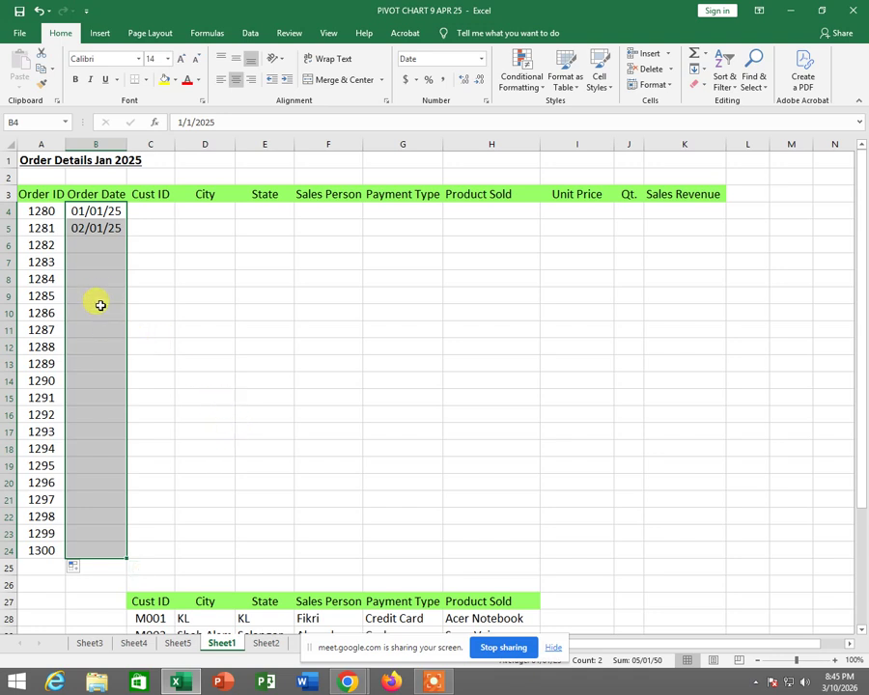
right_click(101, 305)
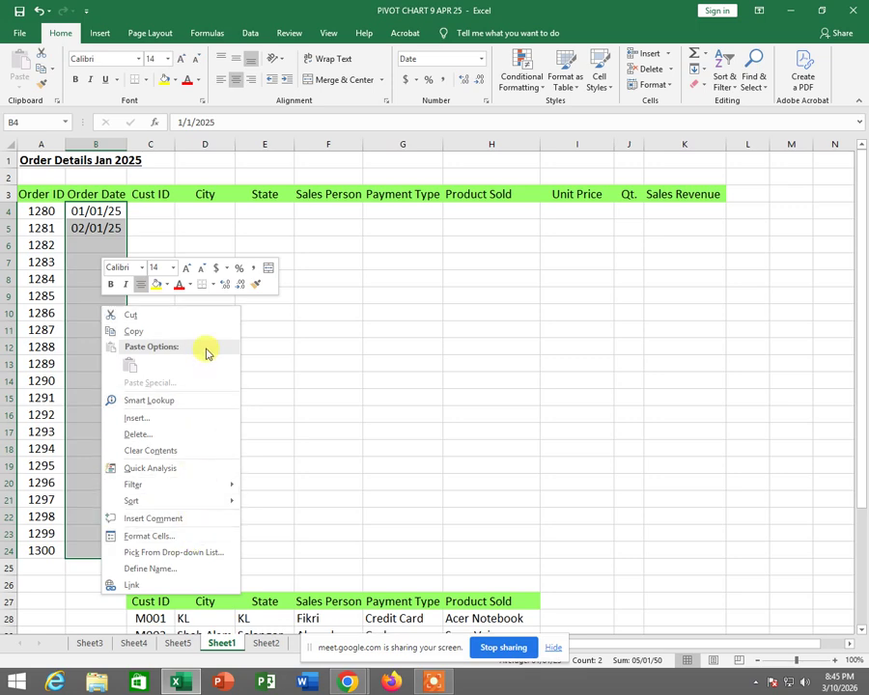
click(194, 539)
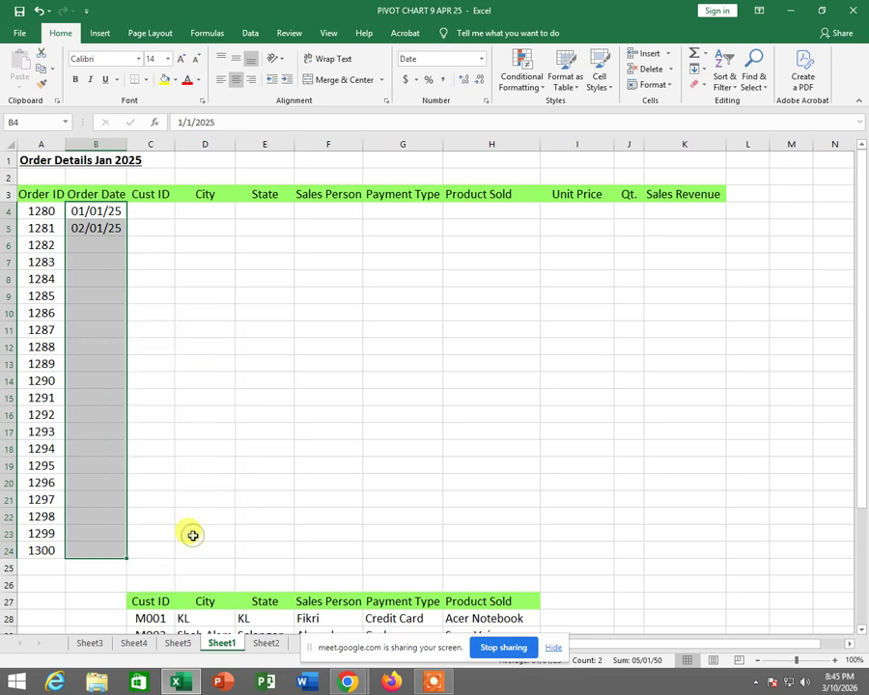
drag(233, 350, 500, 233)
click(322, 307)
click(324, 316)
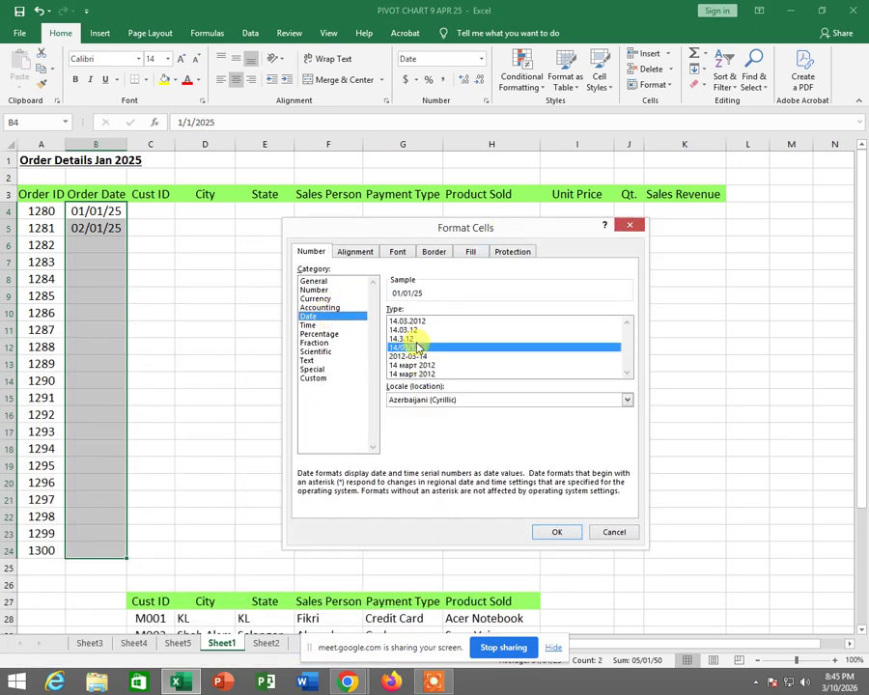
- Set the date locale to English (United Kingdom) with type 14/03/12 and apply it to the Order Date cells
click(429, 400)
scroll(433, 410, up, 5)
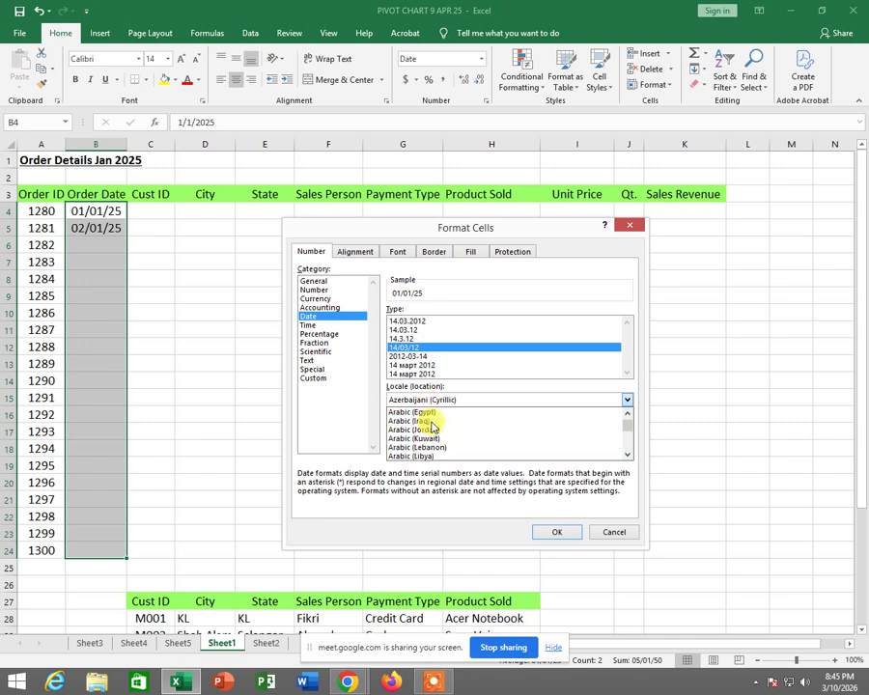
click(628, 439)
drag(628, 437, 628, 429)
scroll(522, 418, up, 3)
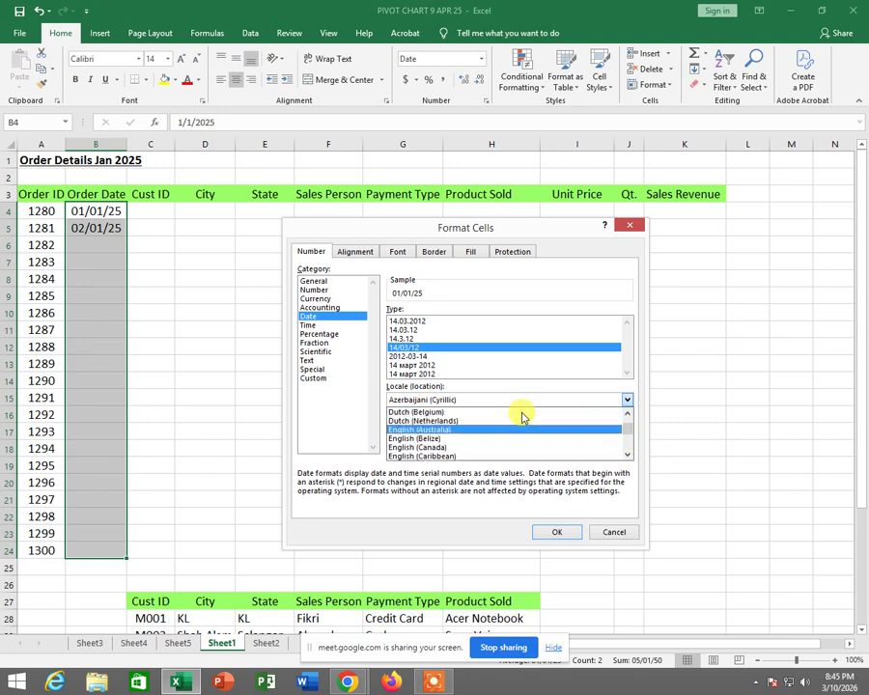
scroll(523, 417, down, 3)
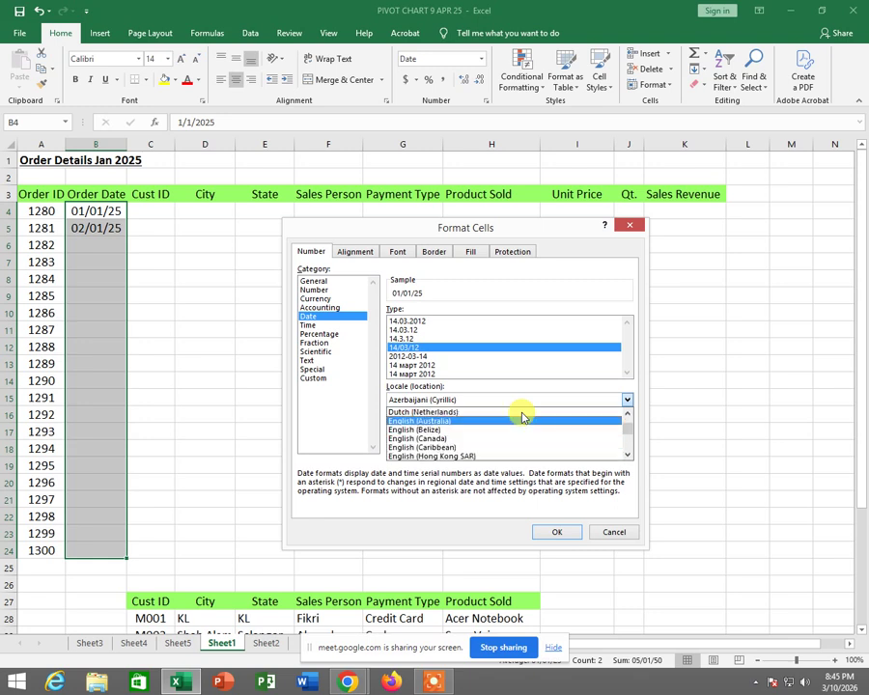
scroll(522, 417, down, 2)
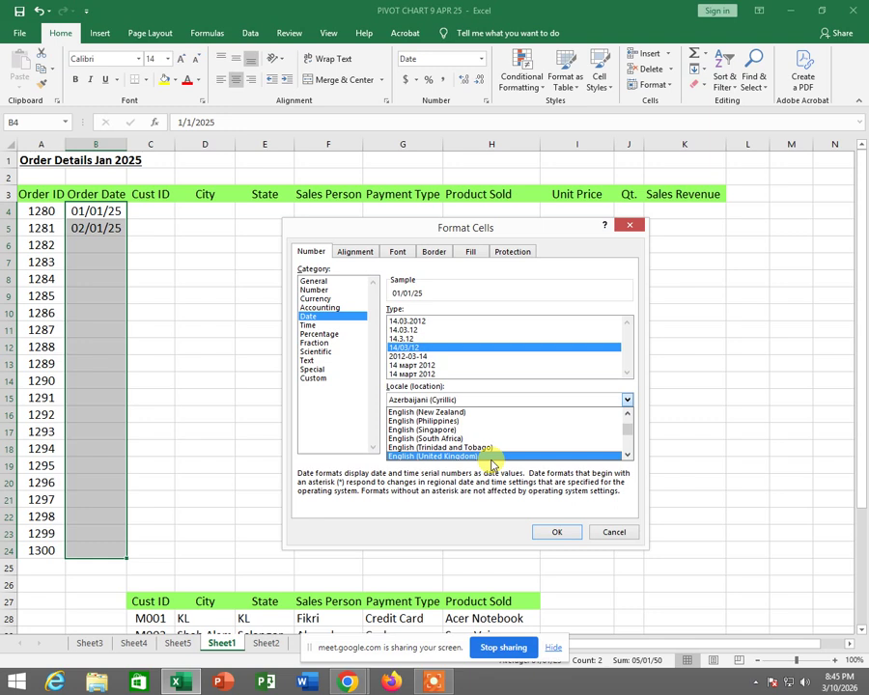
click(491, 456)
click(425, 331)
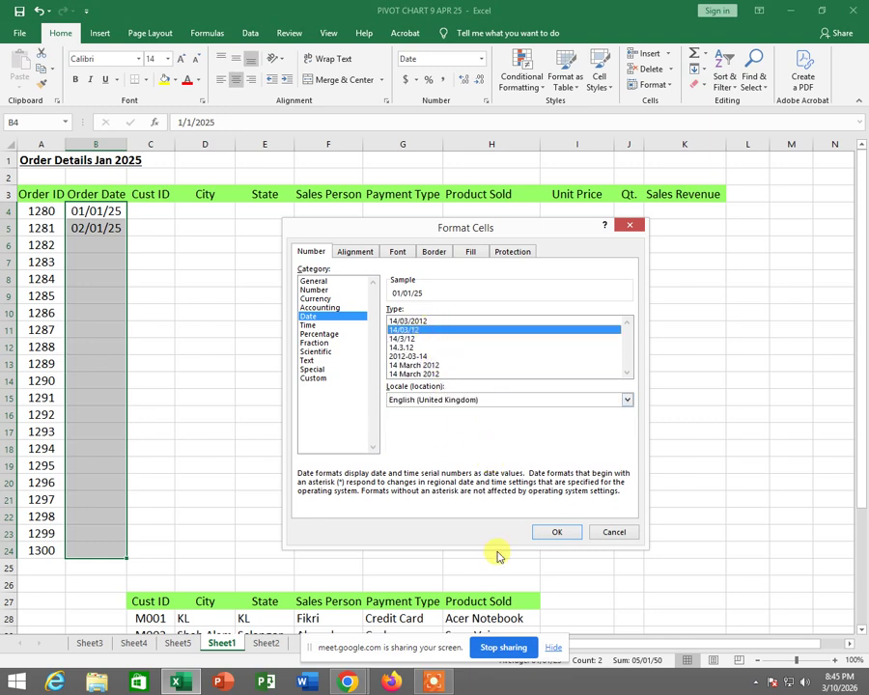
click(558, 535)
- Examine the reference lists for Cust ID, City, State, Sales Person, Payment Type and Product Sold below the order table
click(162, 215)
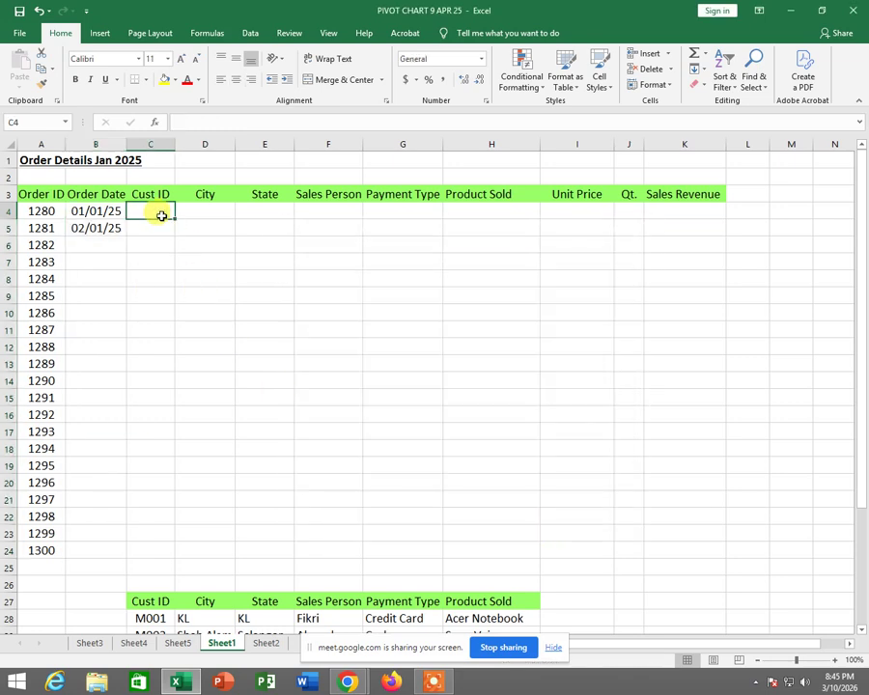
scroll(228, 338, down, 1)
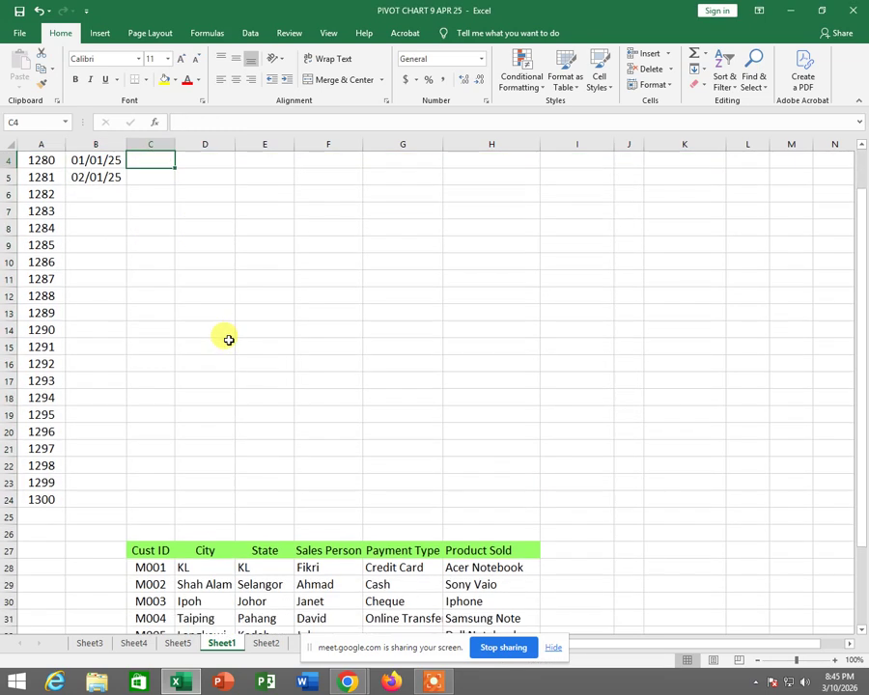
scroll(228, 340, up, 1)
scroll(228, 342, down, 5)
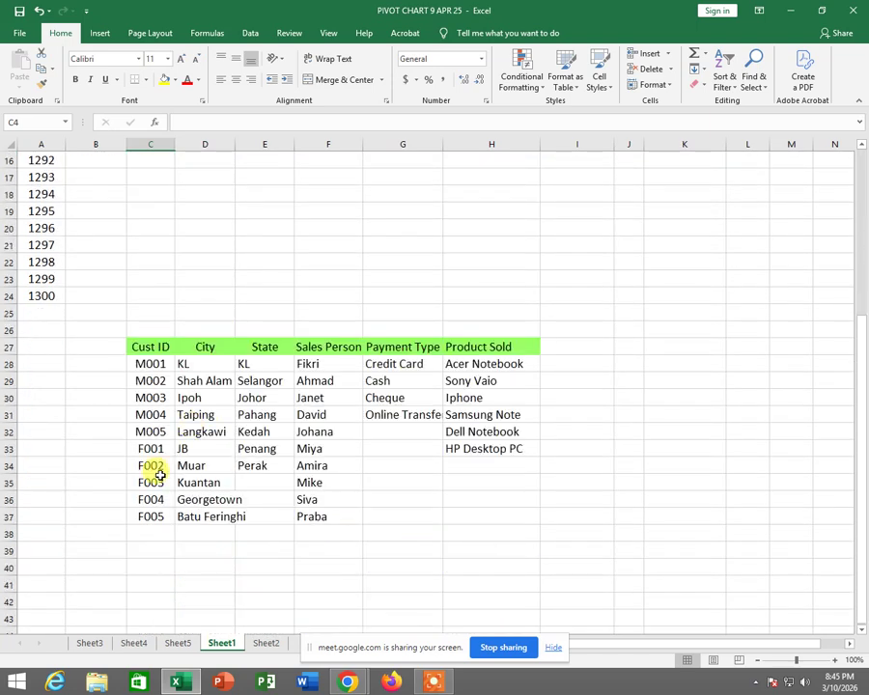
scroll(342, 505, up, 2)
scroll(341, 505, up, 3)
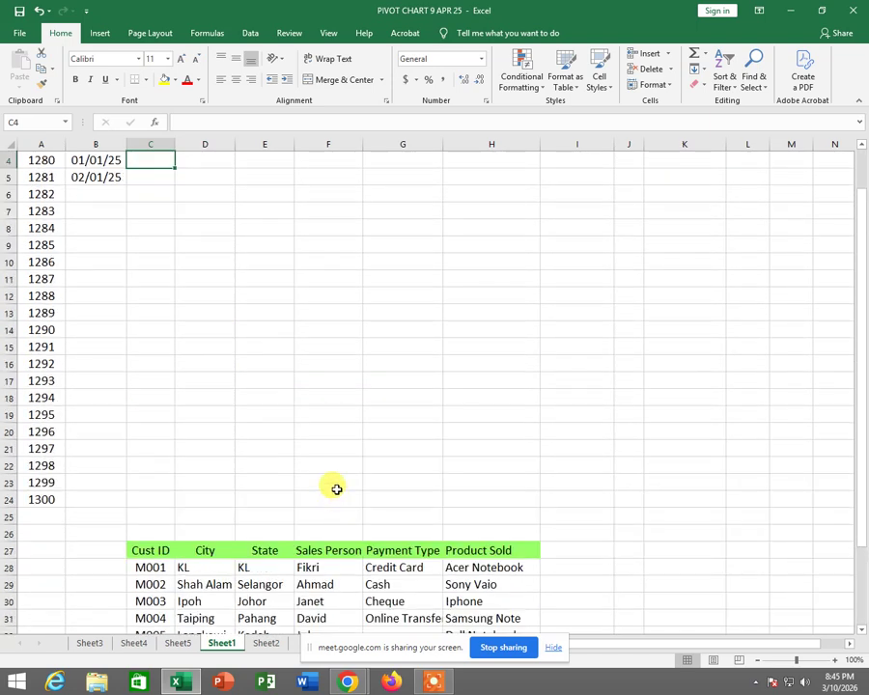
click(197, 212)
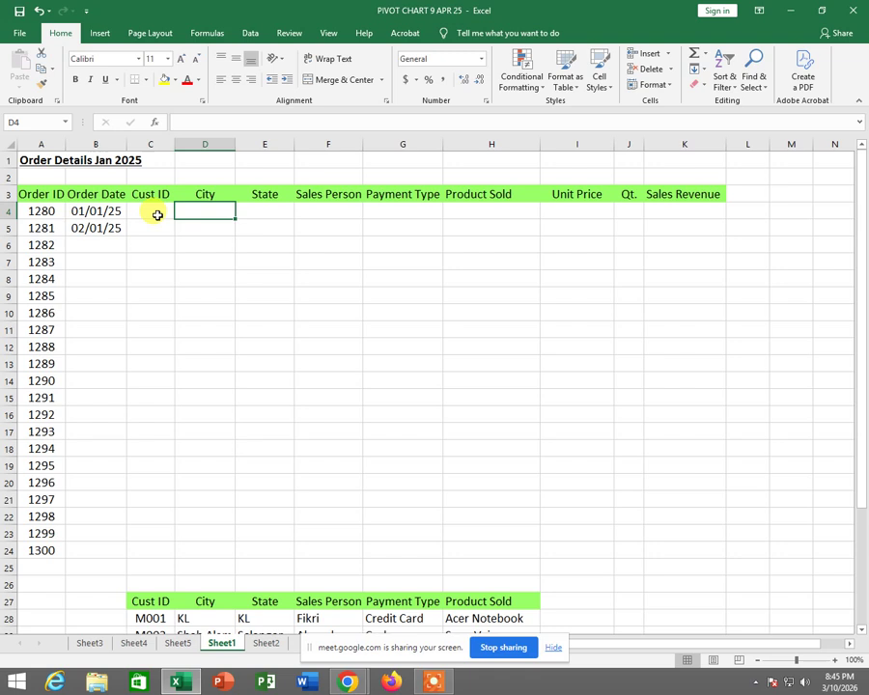
- Start a data validation rule for the first Cust ID cell, C4, that allows a List
click(157, 215)
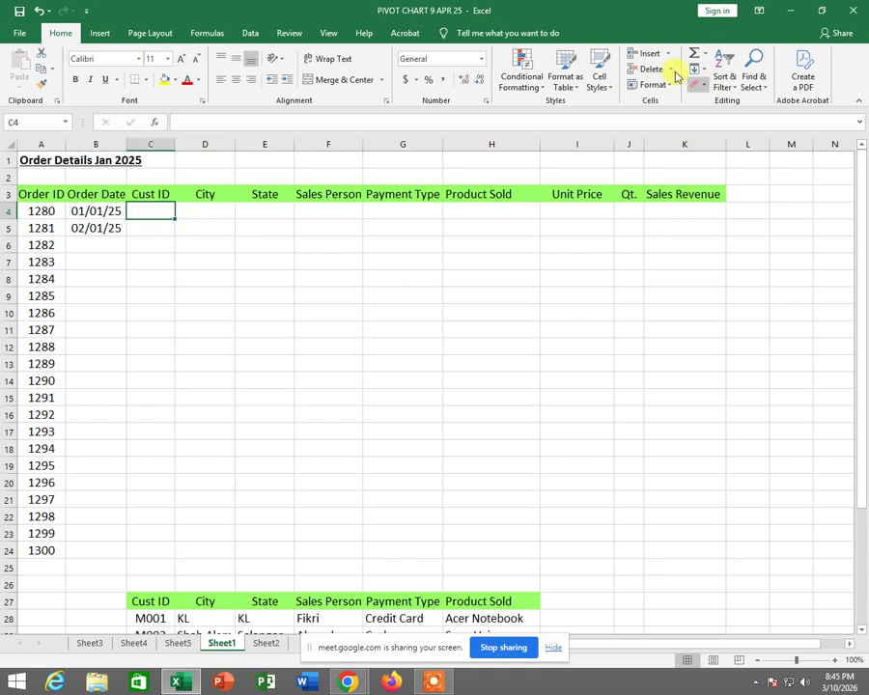
click(252, 34)
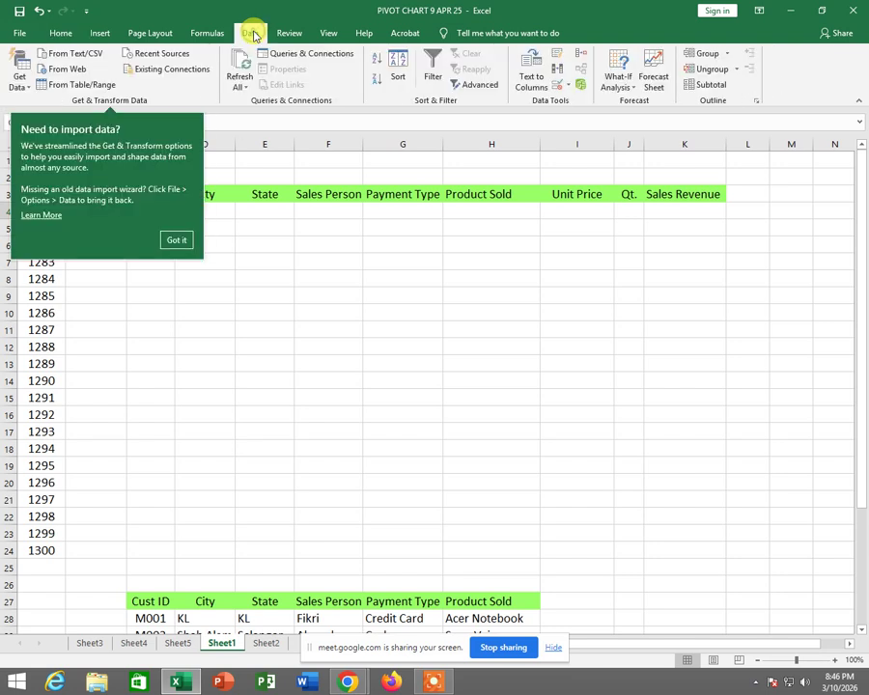
click(182, 242)
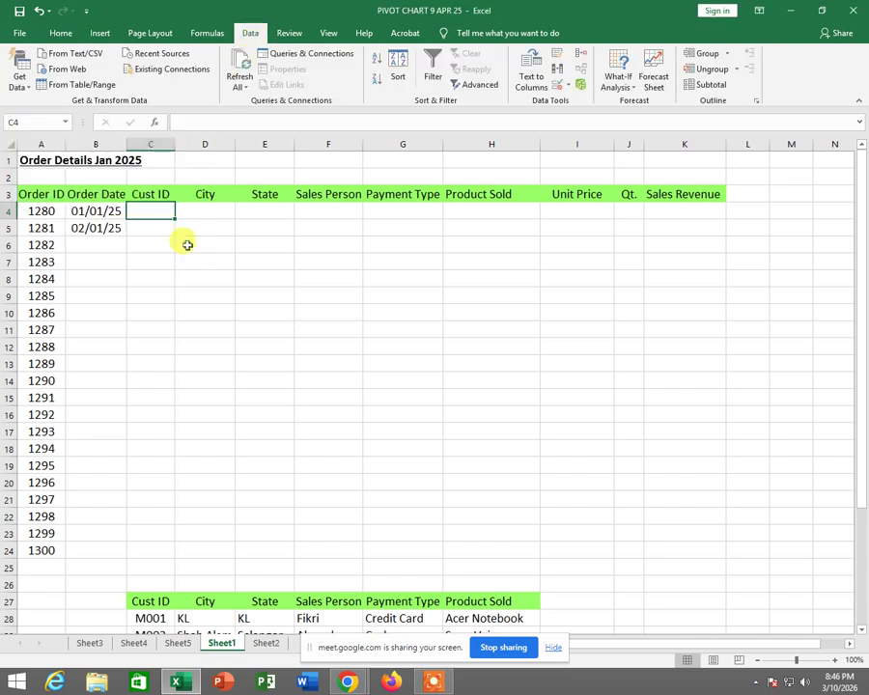
click(569, 87)
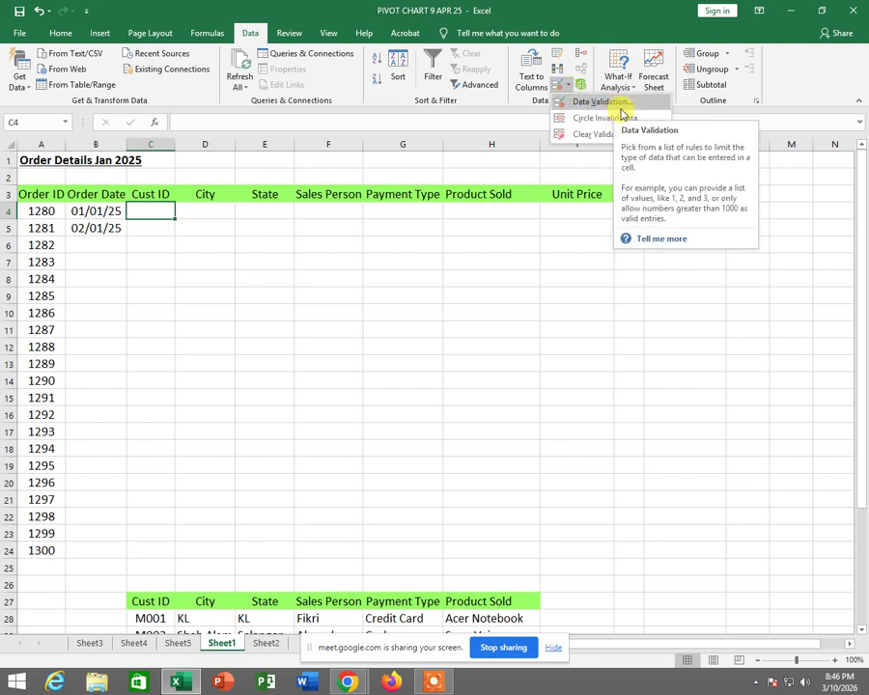
click(607, 103)
click(370, 260)
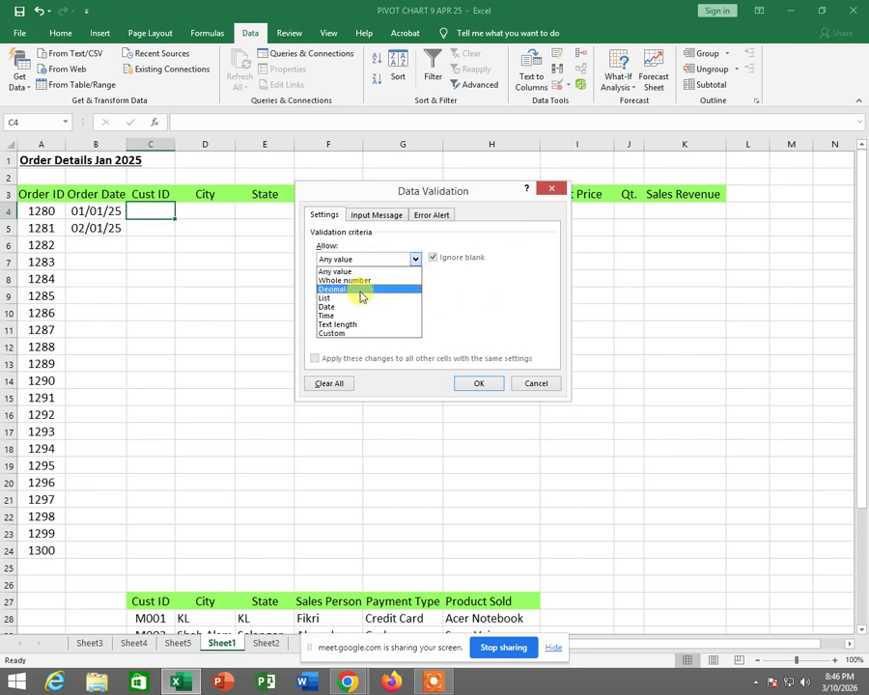
click(357, 298)
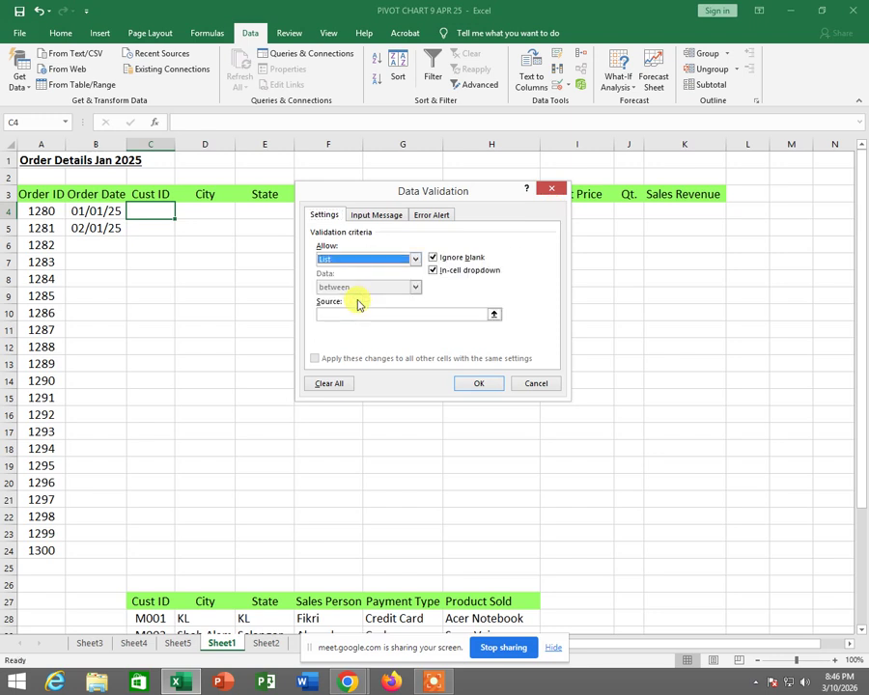
- Set the validation list source to the customer IDs in =$C$28:$C$37 and apply the rule
click(360, 312)
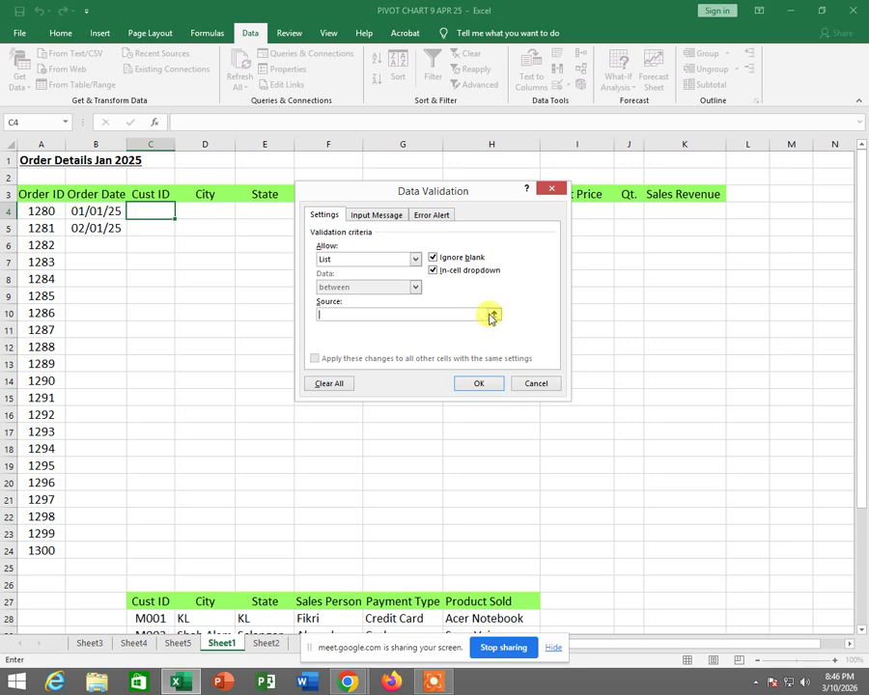
click(494, 316)
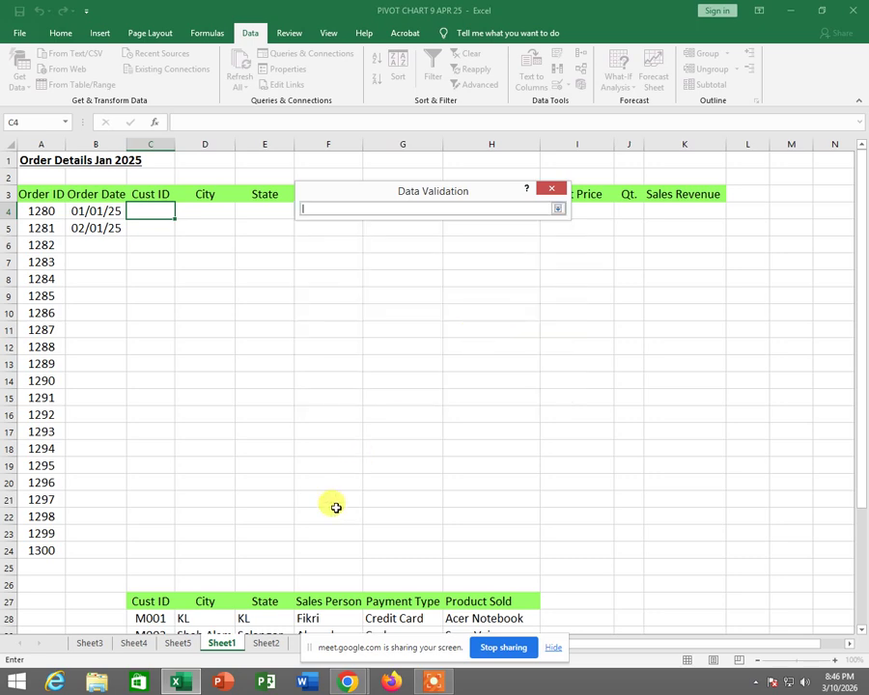
scroll(188, 514, down, 4)
drag(150, 414, 152, 568)
key(Return)
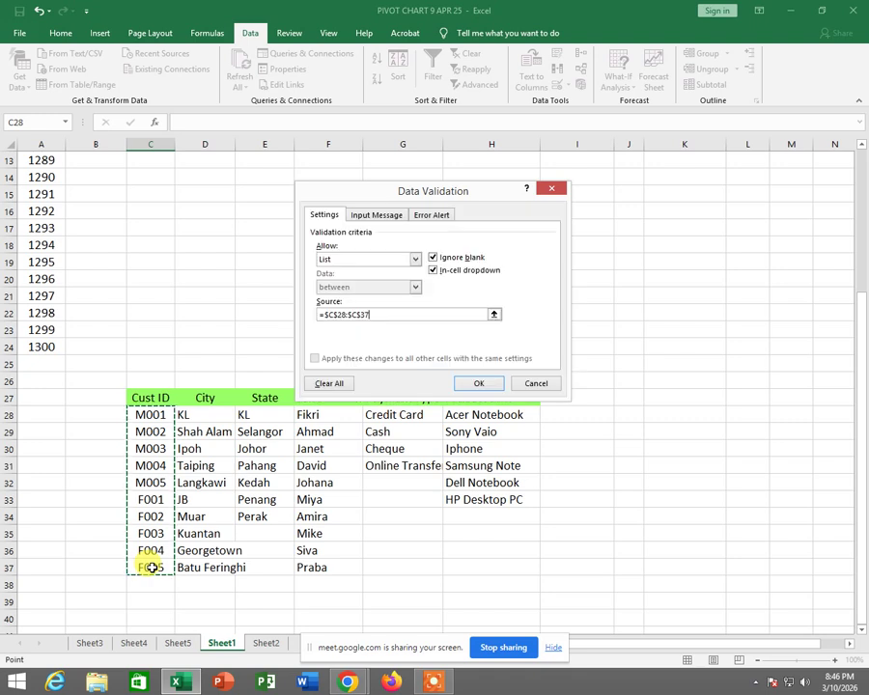
click(480, 383)
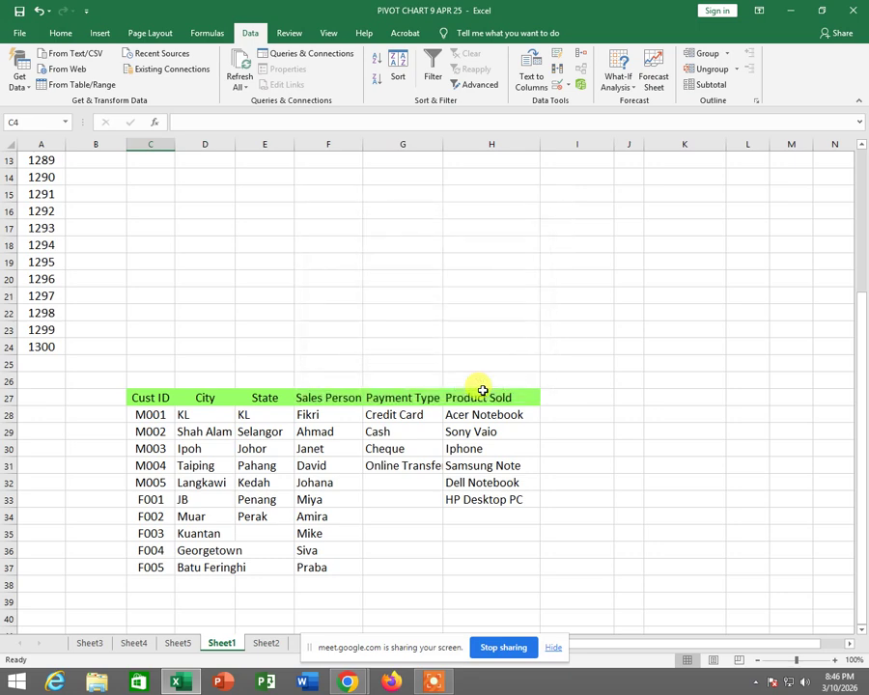
- Check the choices in the drop-down list of Cust ID cell C4 without picking one
scroll(213, 348, up, 4)
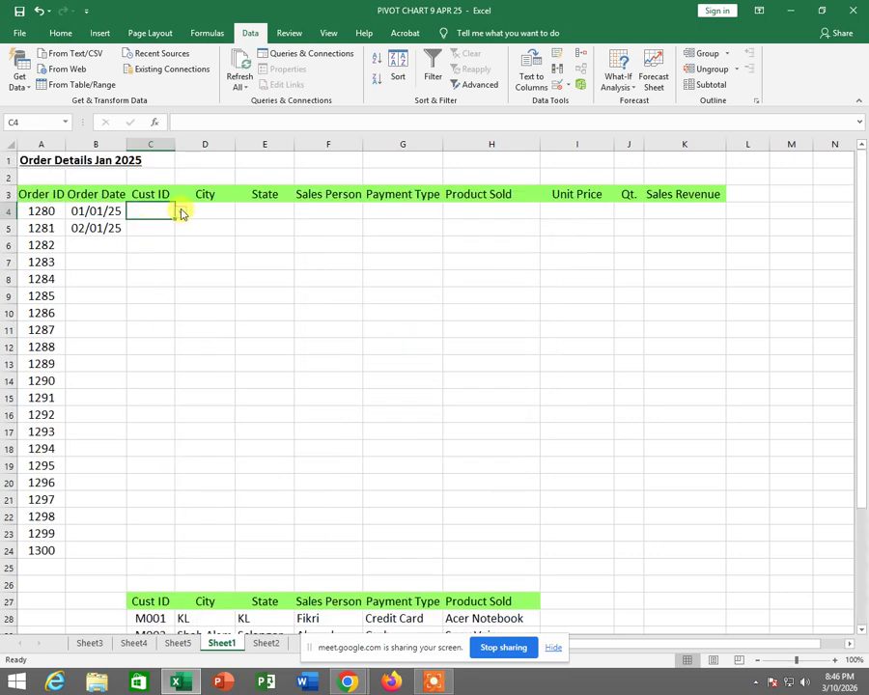
click(181, 212)
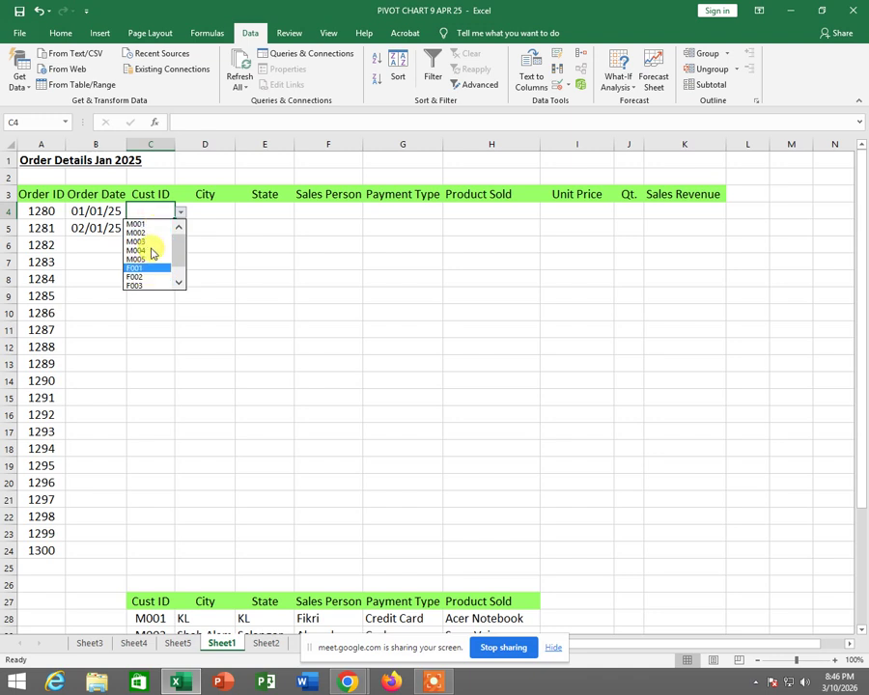
key(Escape)
- Start a data validation rule for the first City cell, D4, that allows a List
click(224, 211)
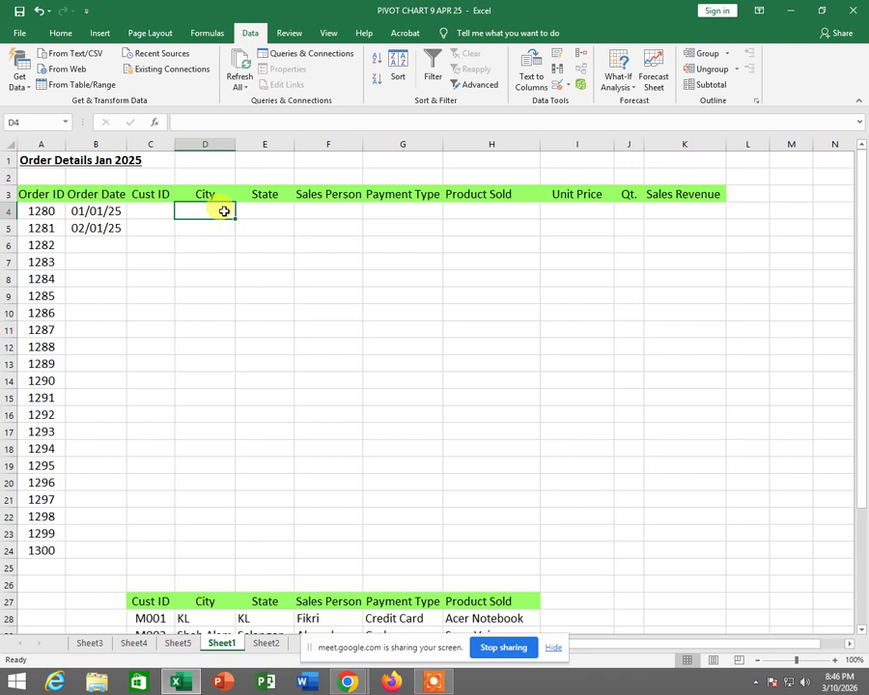
click(255, 212)
click(215, 213)
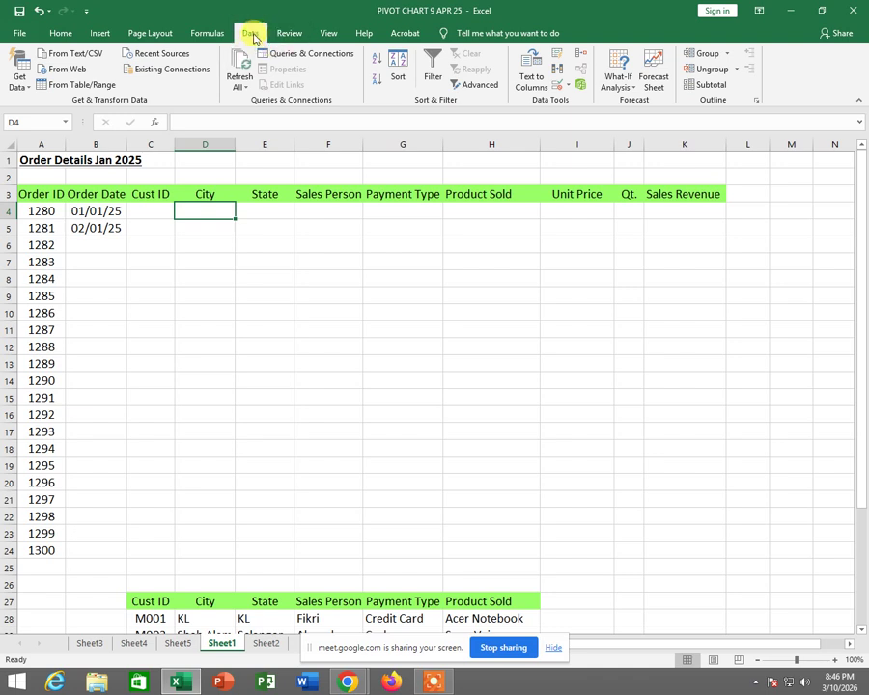
click(569, 87)
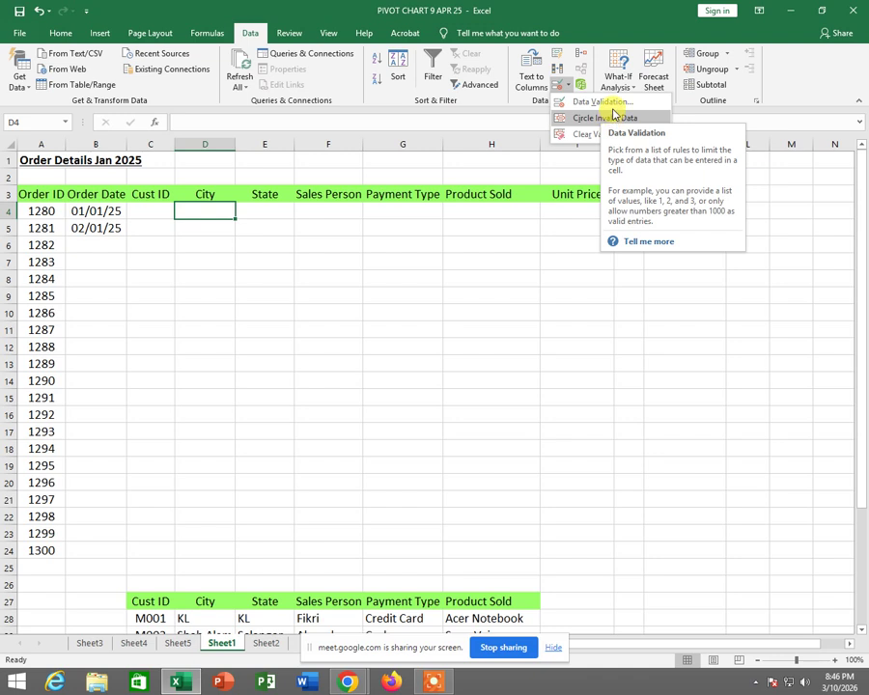
click(612, 102)
click(338, 258)
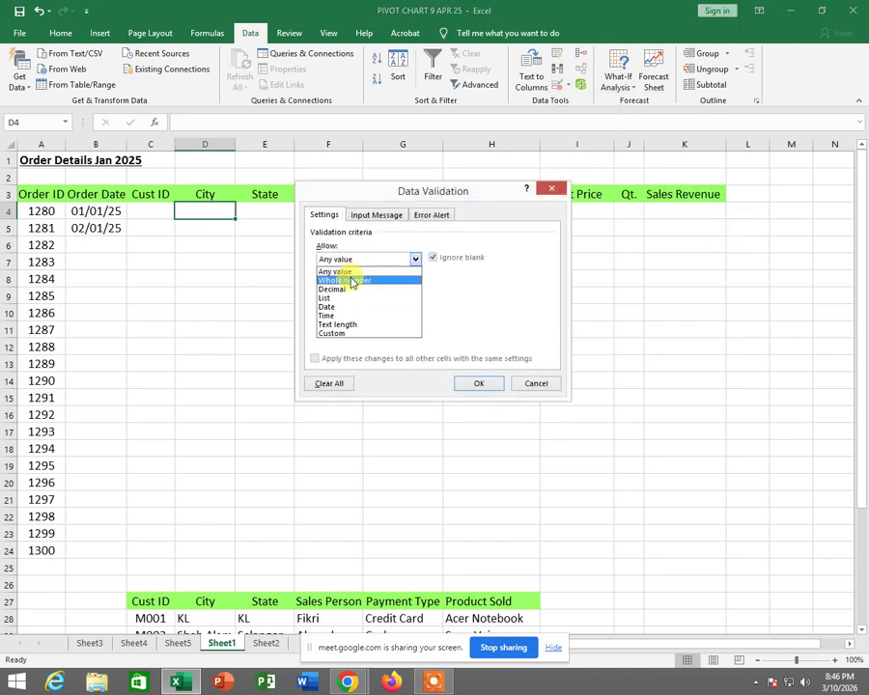
click(352, 299)
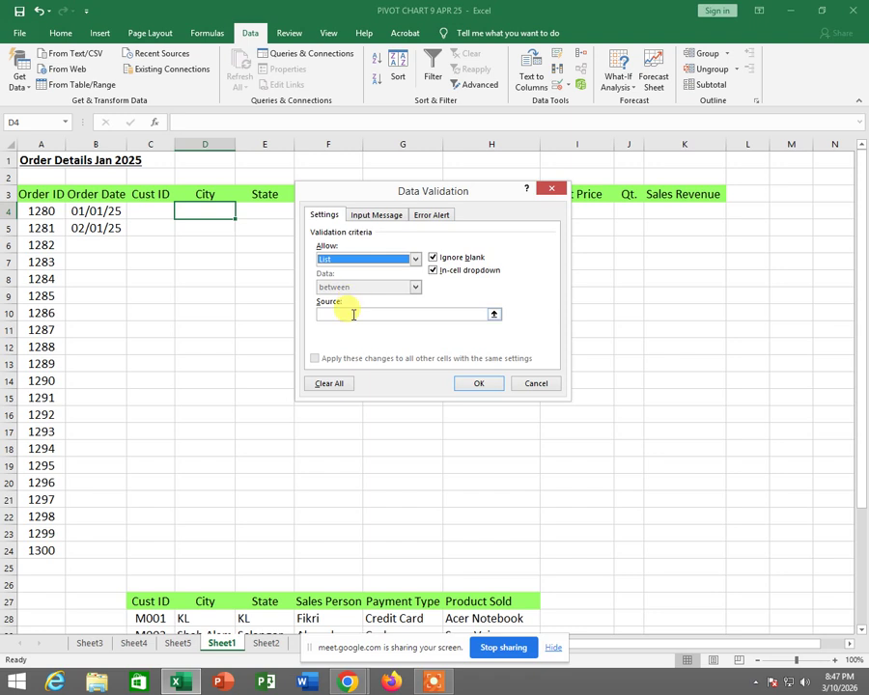
- Set the validation list source to the cities in =$D$28:$D$37 and apply the rule
click(354, 313)
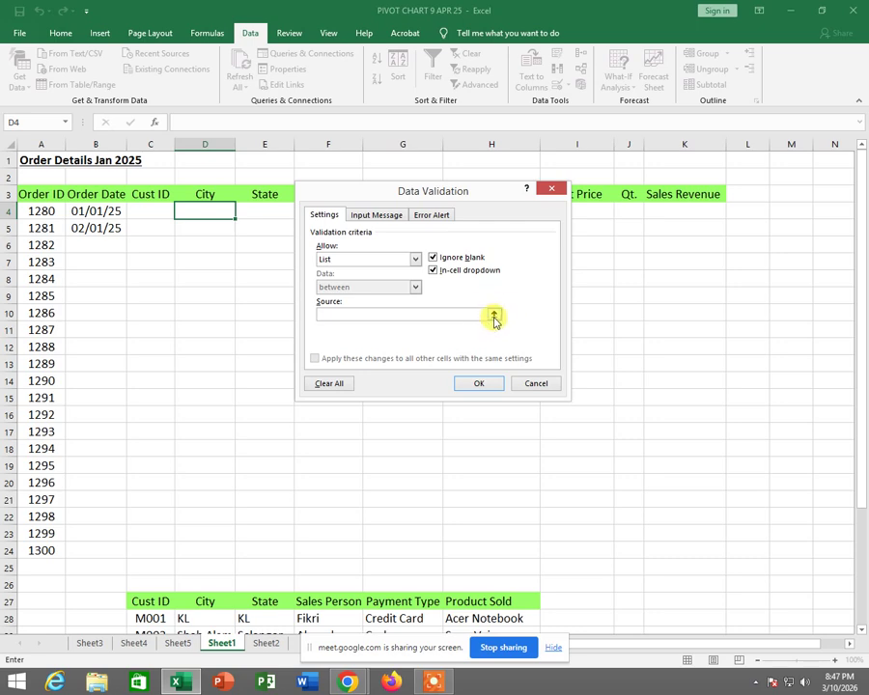
click(494, 316)
scroll(280, 493, down, 4)
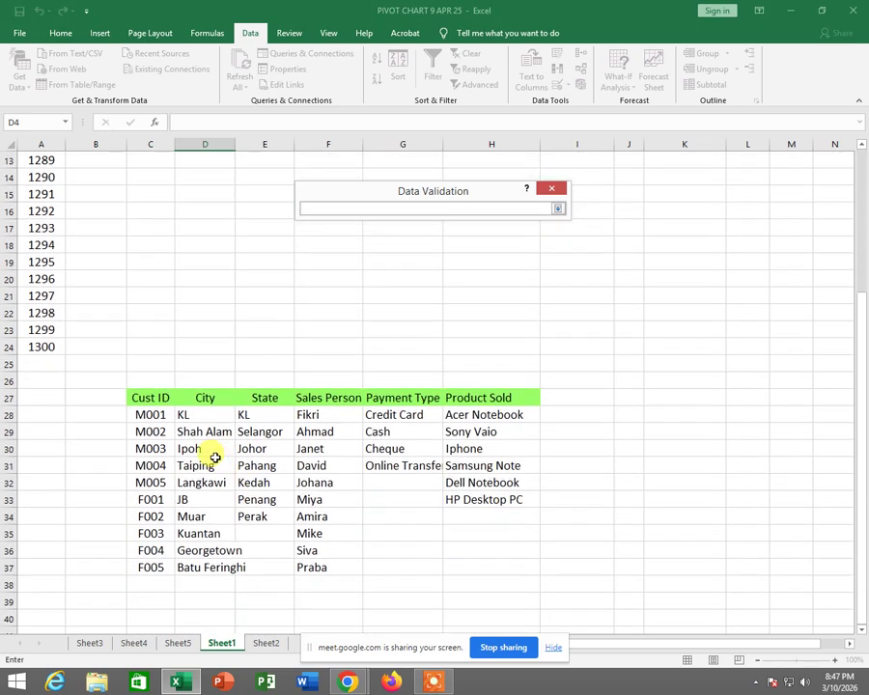
drag(204, 413, 201, 568)
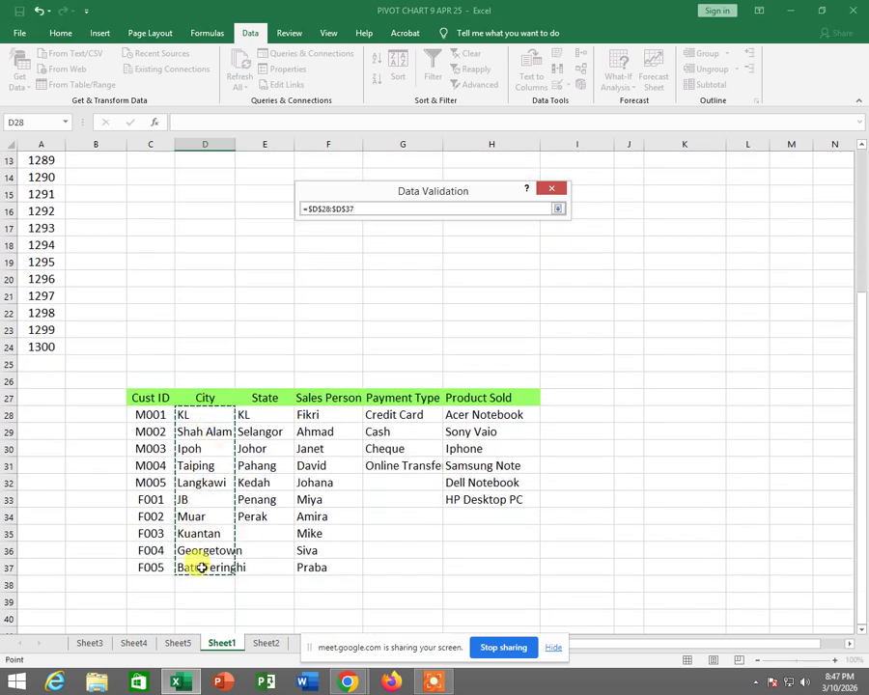
key(Return)
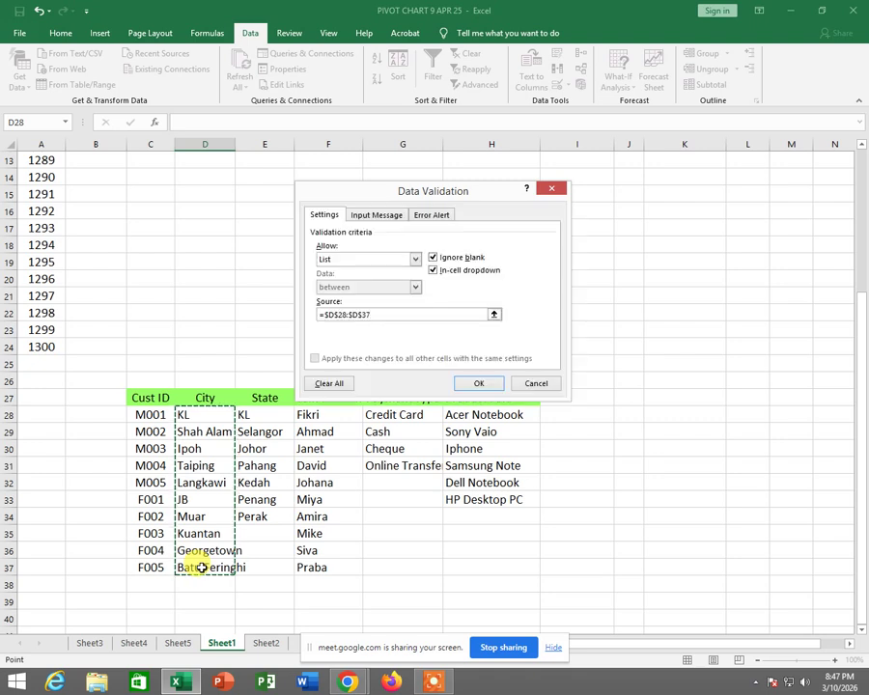
click(477, 384)
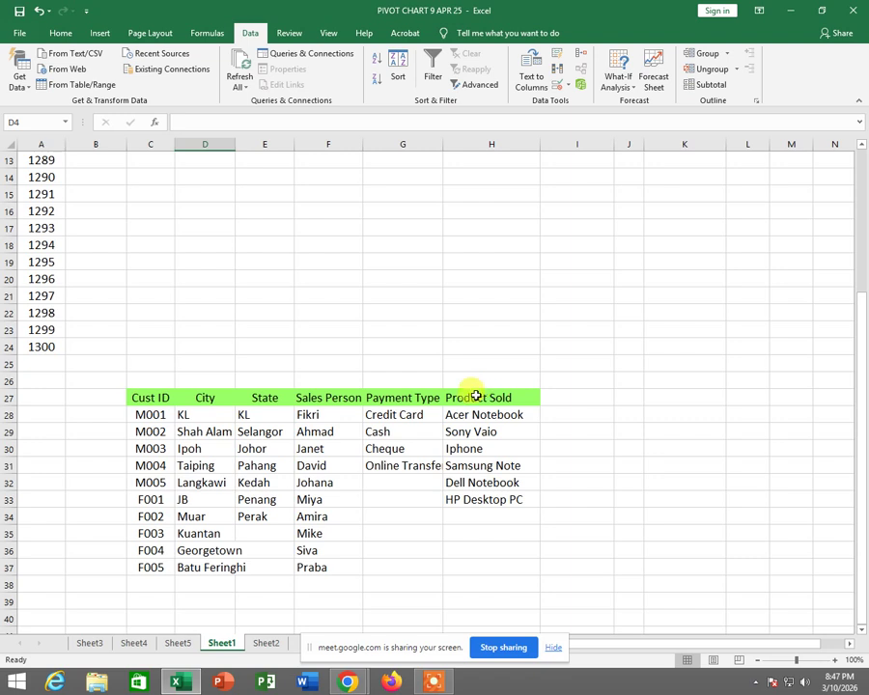
- Check the choices in the drop-down list of City cell D4 without picking one
scroll(396, 362, up, 4)
click(240, 213)
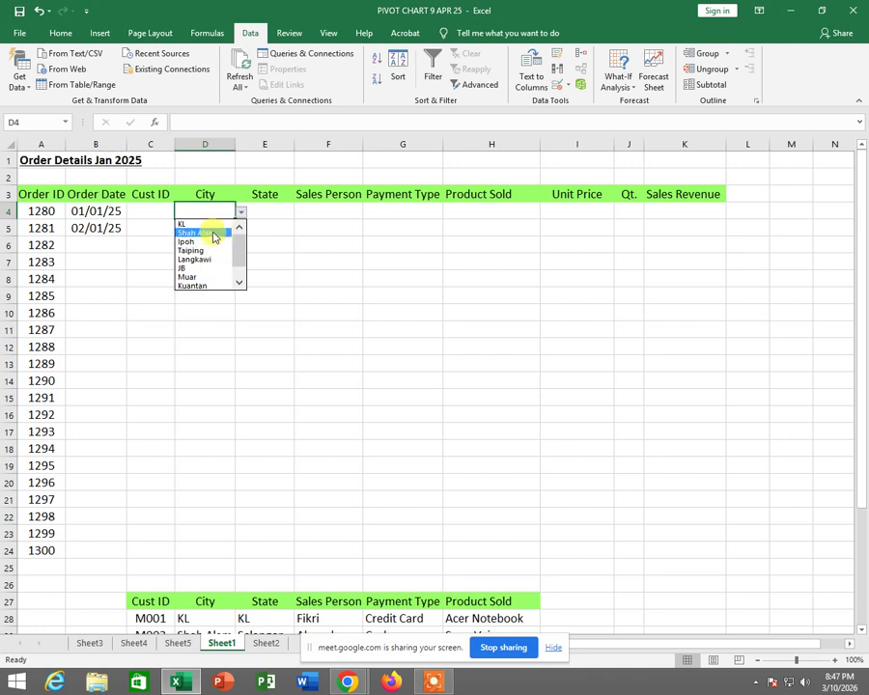
click(277, 208)
- Start a data validation rule for the first State cell, E4, that allows a List
click(278, 209)
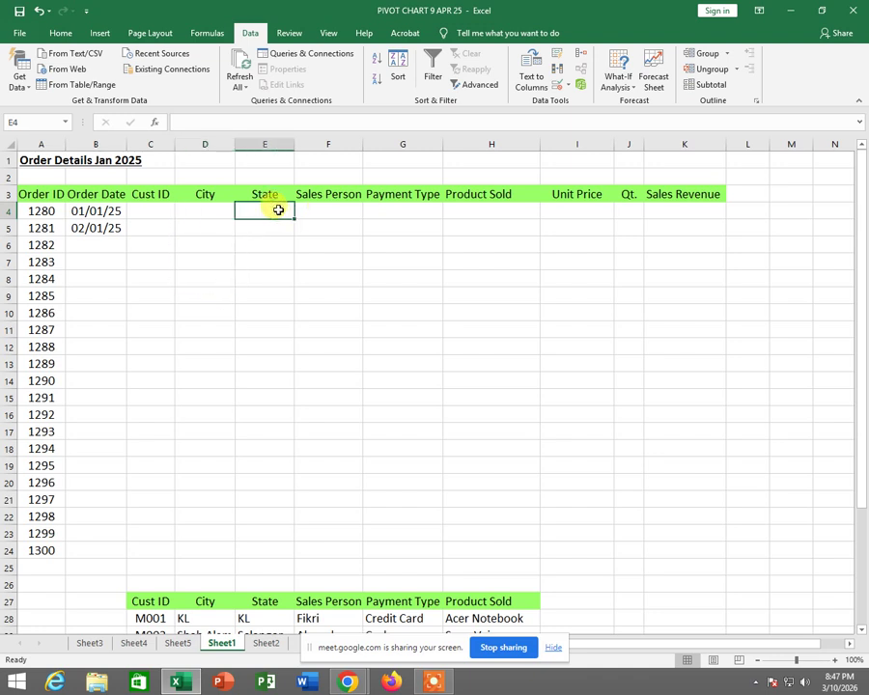
click(568, 85)
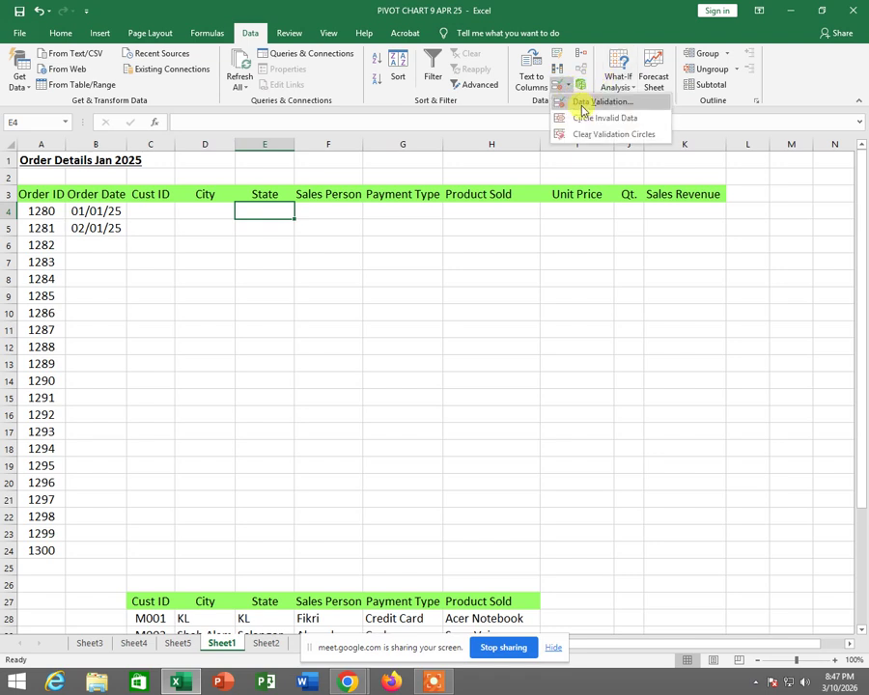
click(585, 106)
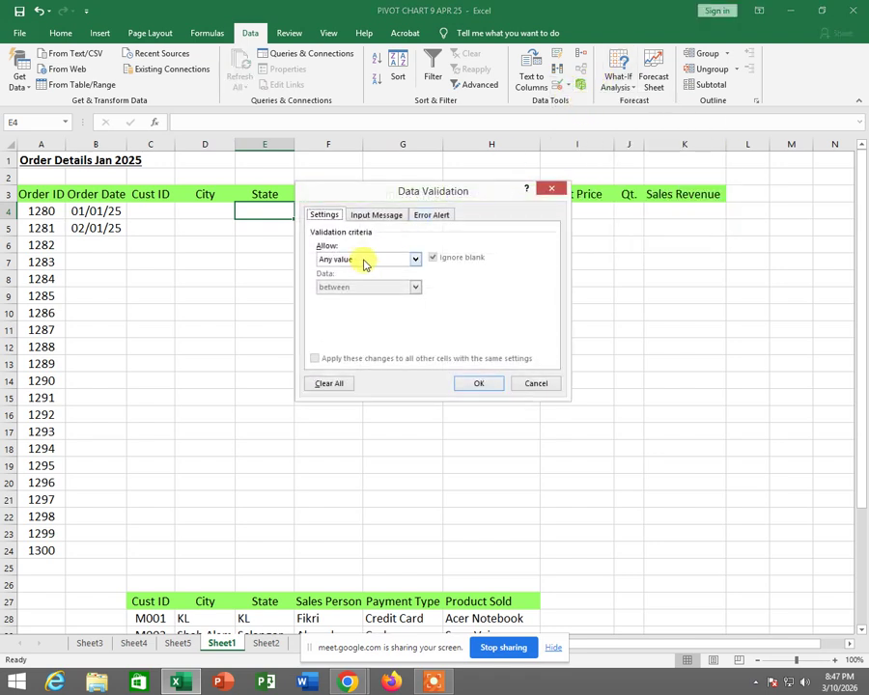
click(365, 260)
click(352, 305)
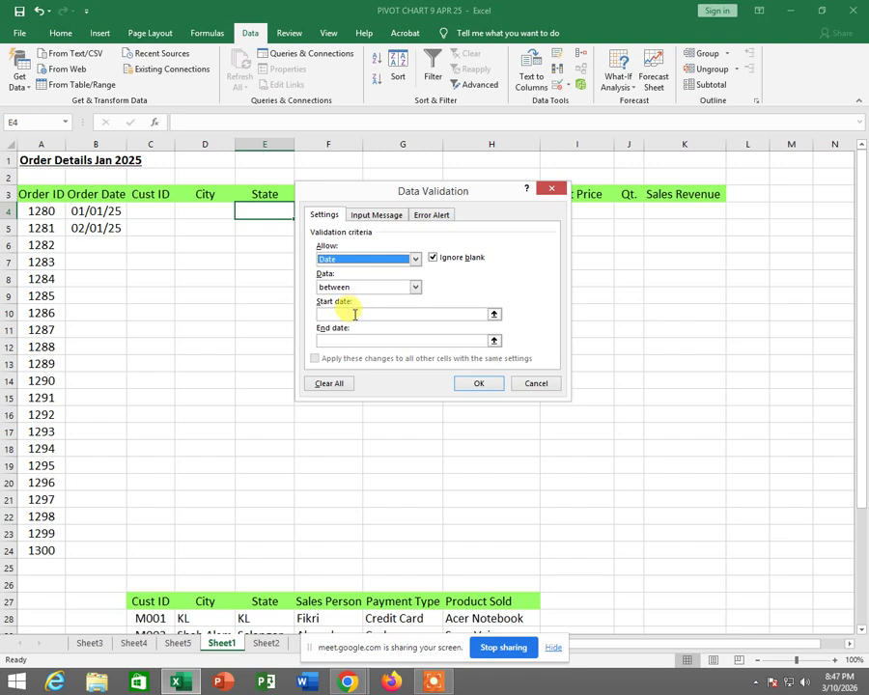
click(367, 261)
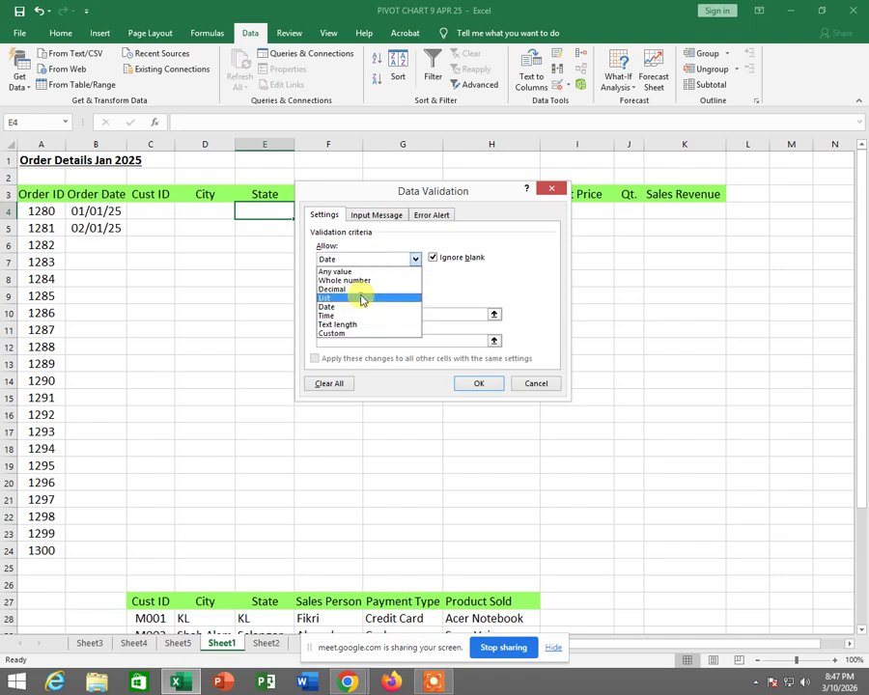
click(363, 300)
- Set the validation list source to the states in =$E$28:$E$34 and apply the rule
click(495, 315)
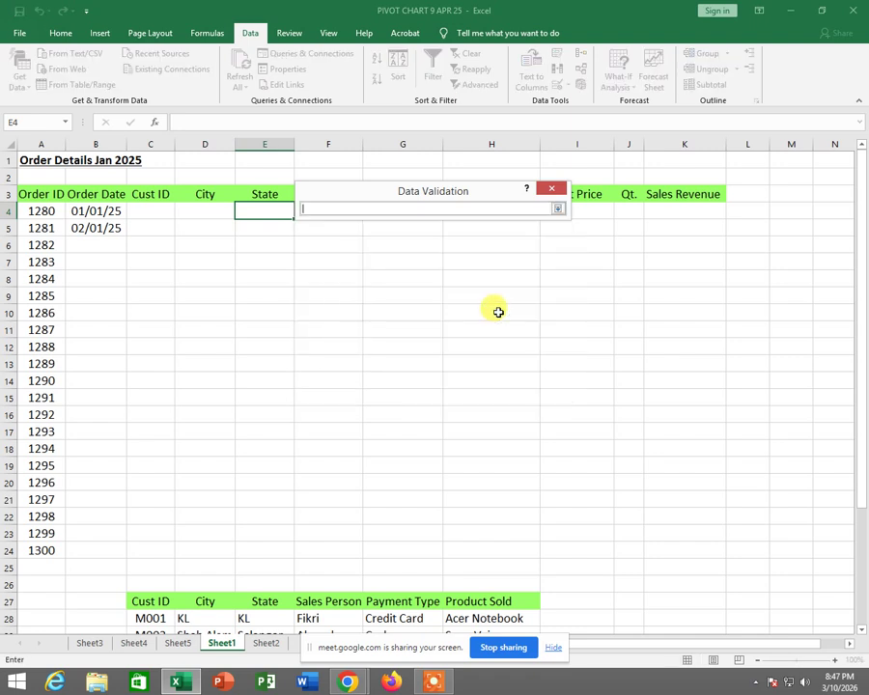
scroll(283, 557, down, 4)
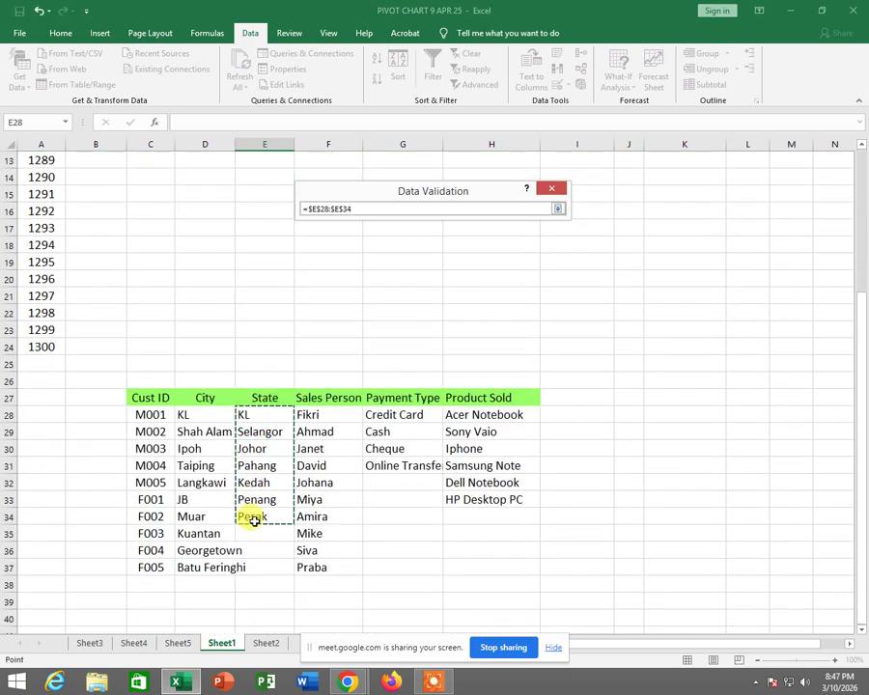
key(Return)
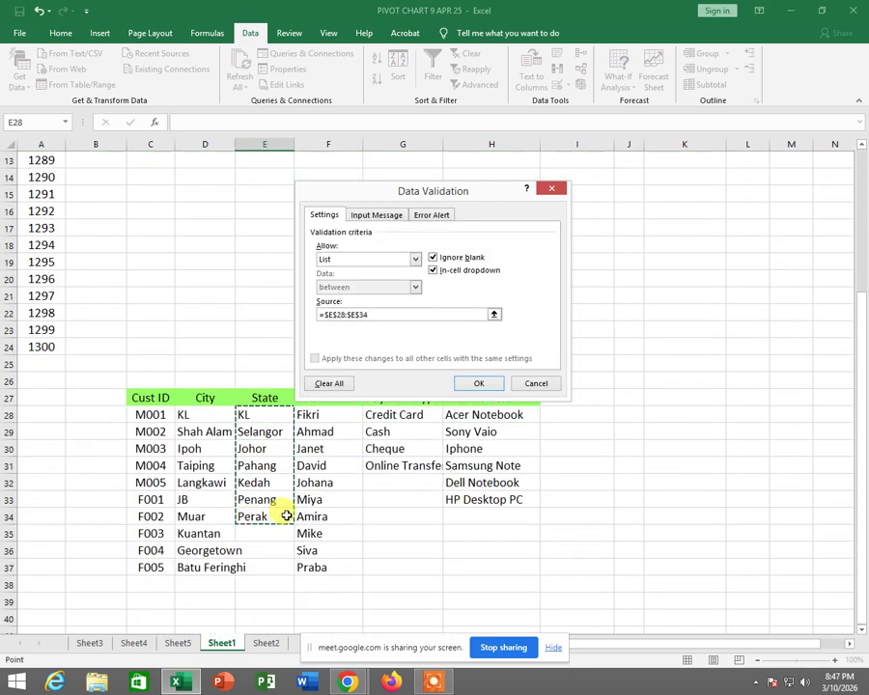
click(485, 384)
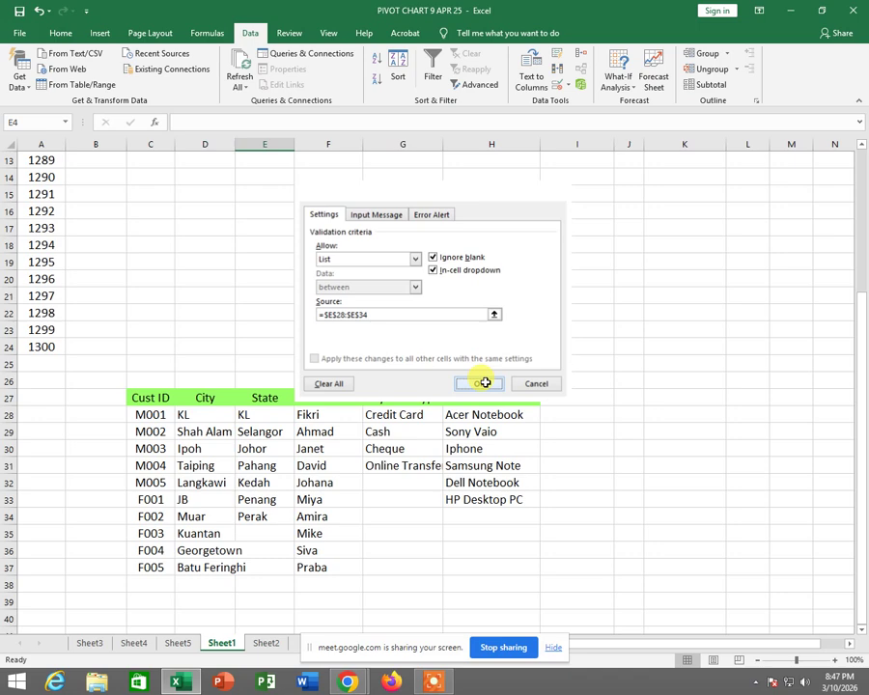
- Check the choices in the drop-down list of State cell E4 without picking one
scroll(387, 338, up, 4)
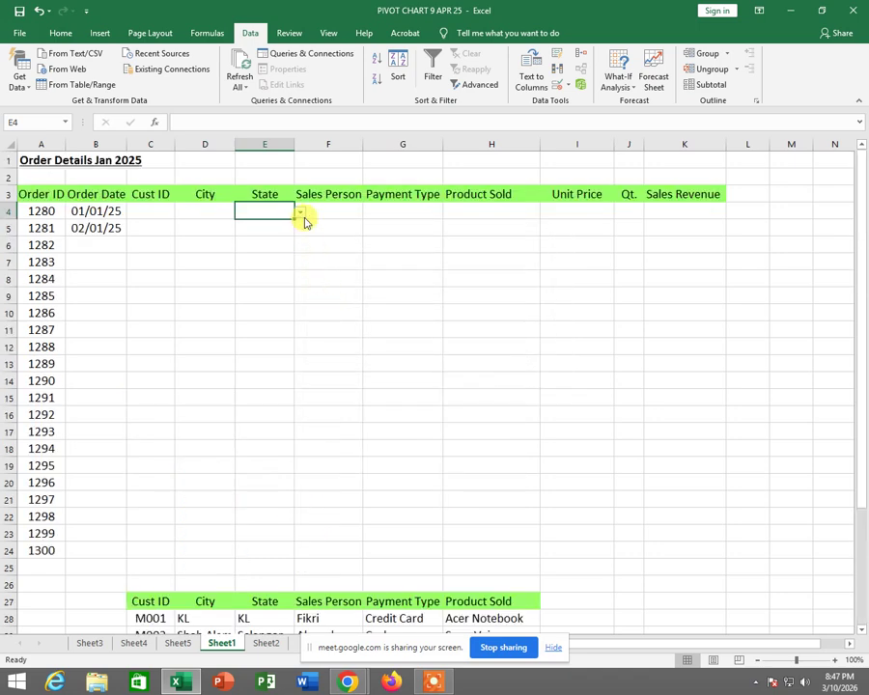
click(300, 212)
click(300, 209)
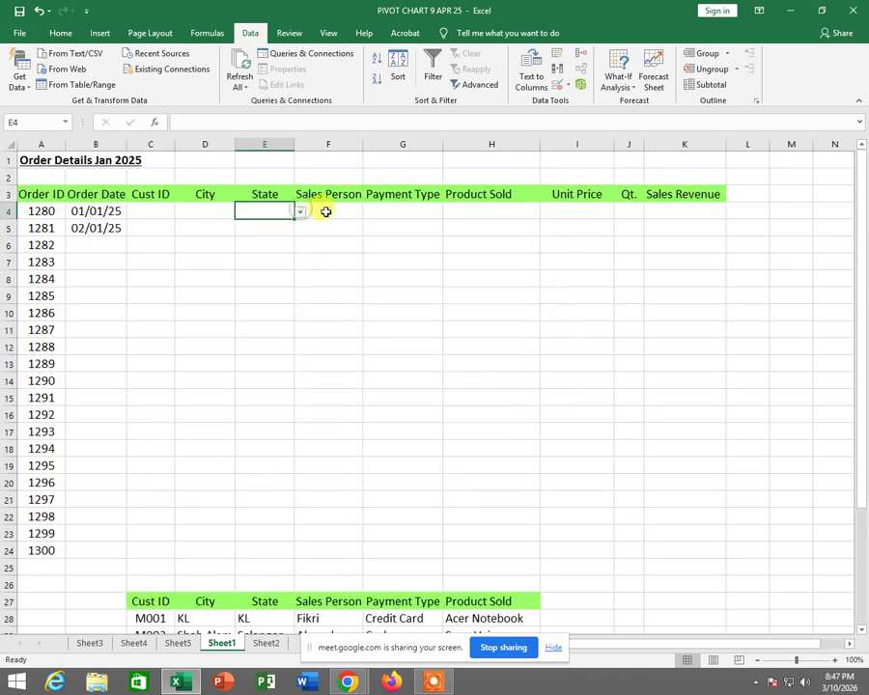
- Start a data validation rule for the first Sales Person cell, F4, that allows a List
click(326, 211)
scroll(360, 351, down, 2)
scroll(359, 352, up, 2)
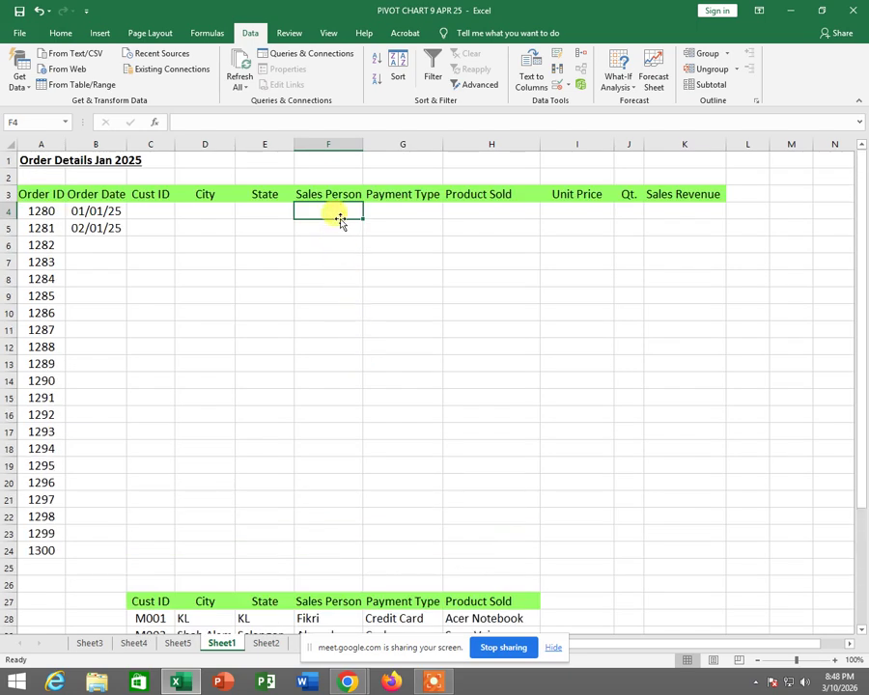
scroll(340, 213, down, 1)
scroll(340, 211, up, 1)
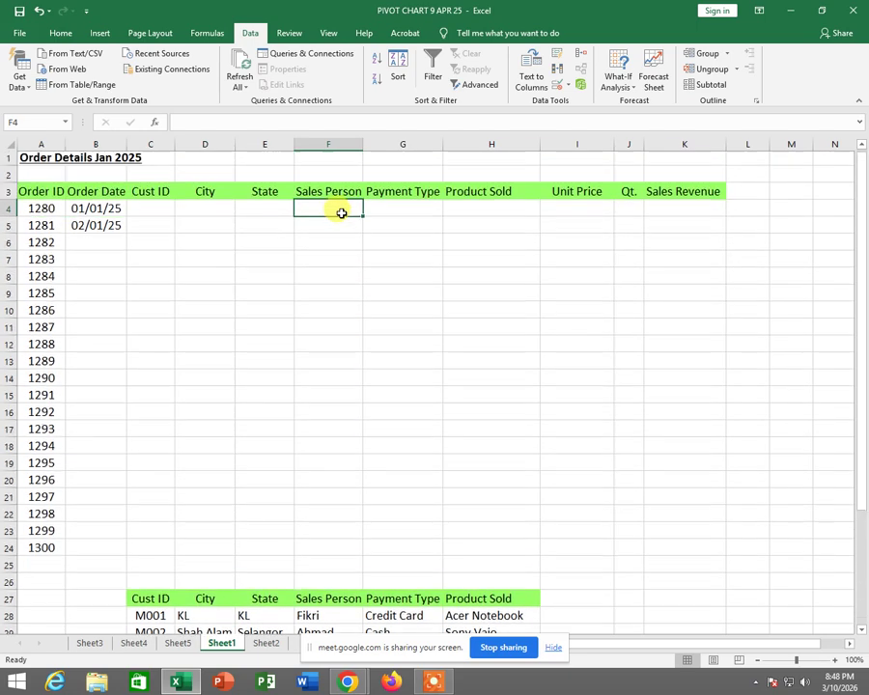
click(570, 87)
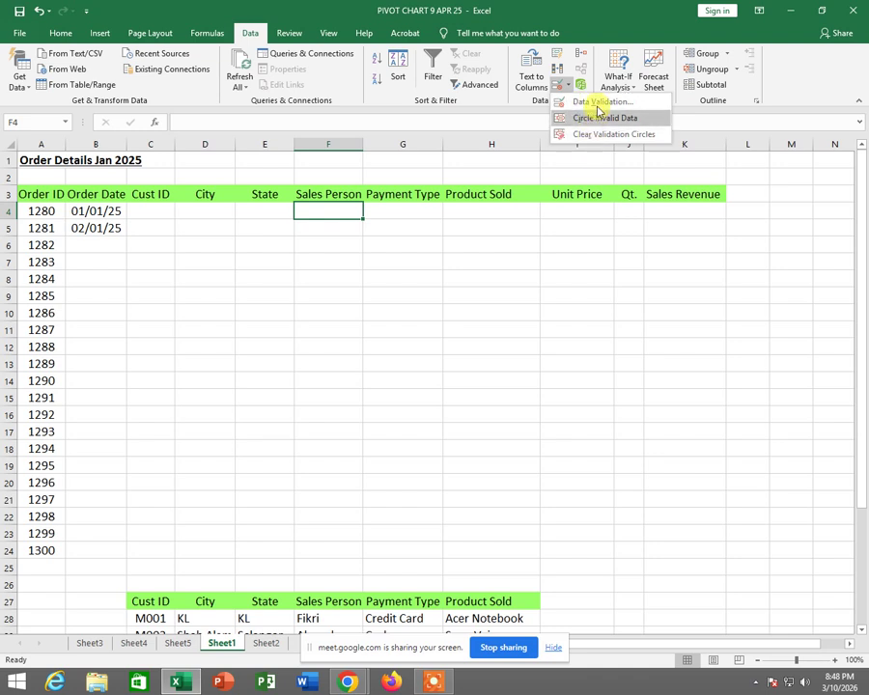
click(603, 102)
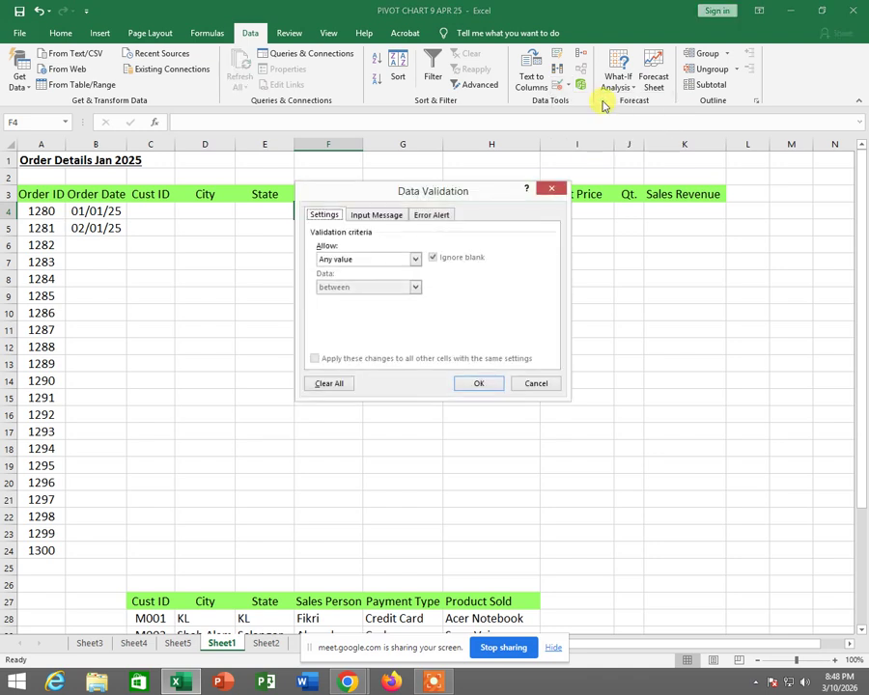
click(380, 260)
click(362, 301)
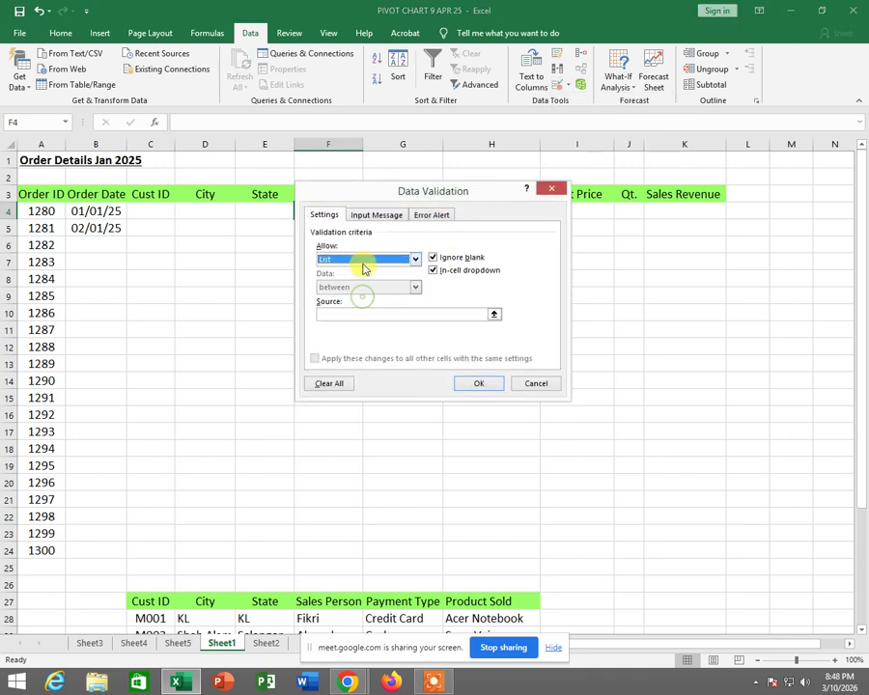
- Apply the validation list with the sales persons in =$F$28:$F$37 as its source, and check the drop-down choices in F4
click(494, 314)
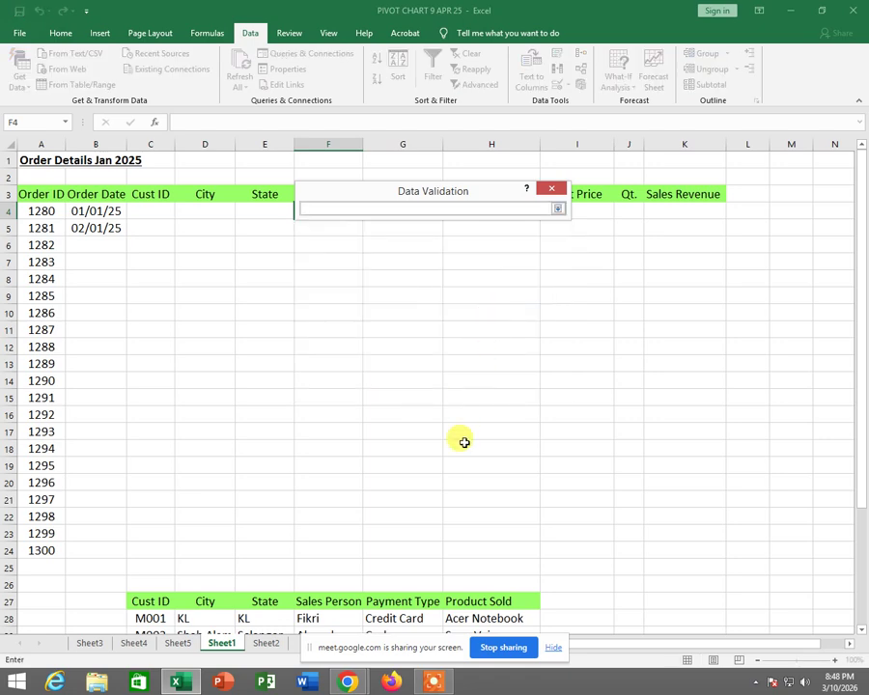
scroll(415, 519, down, 1)
scroll(415, 520, down, 1)
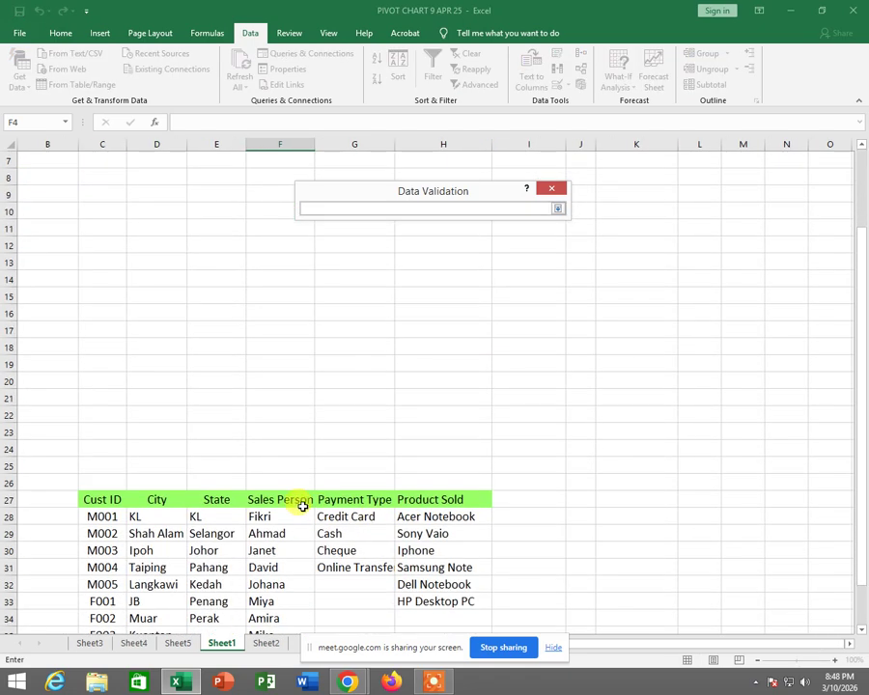
drag(278, 511, 289, 601)
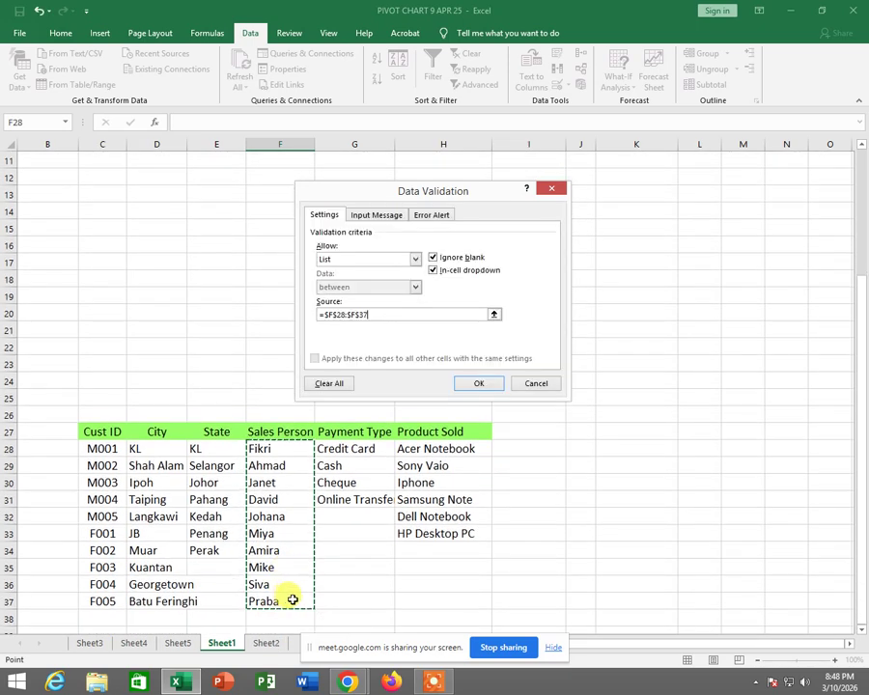
click(480, 384)
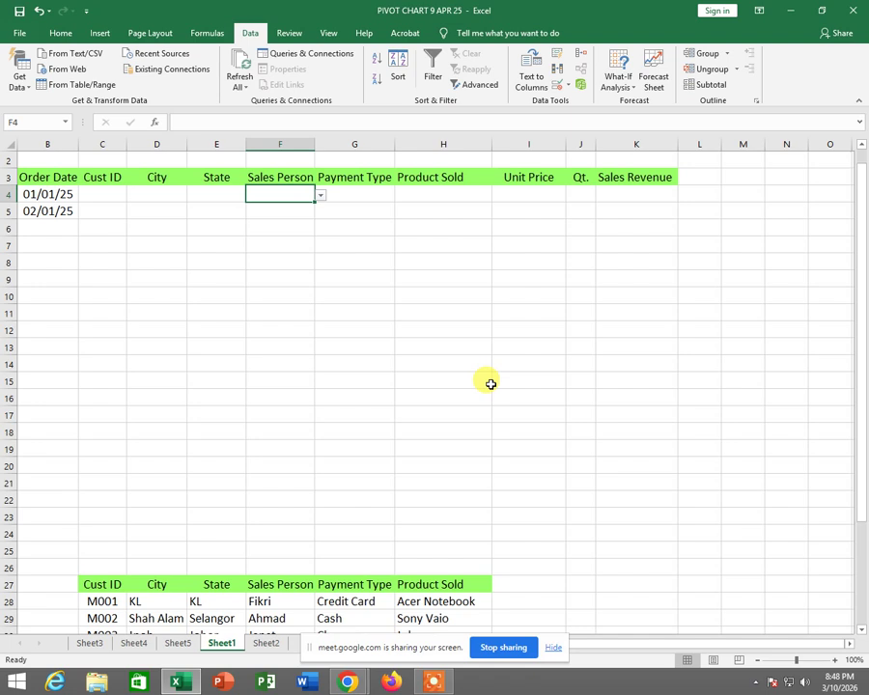
click(322, 216)
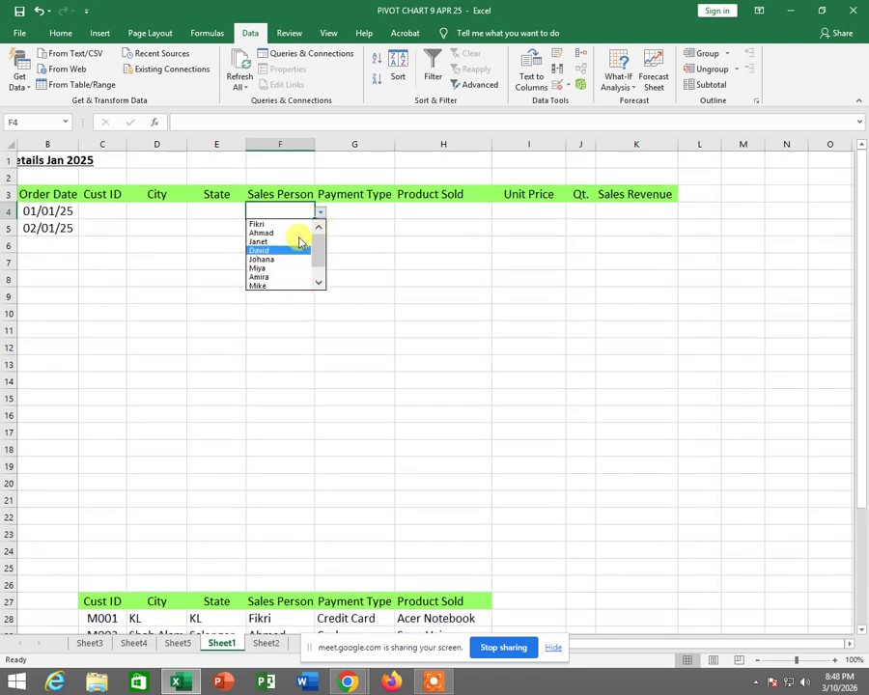
- Start a data validation rule for the first Payment Type cell, G4, that allows a List
click(380, 209)
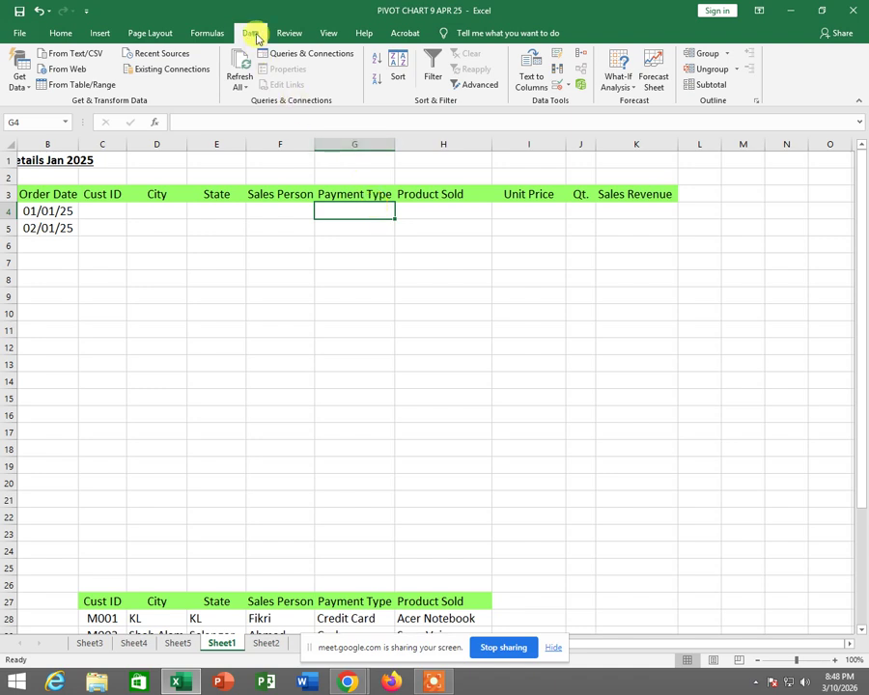
click(568, 86)
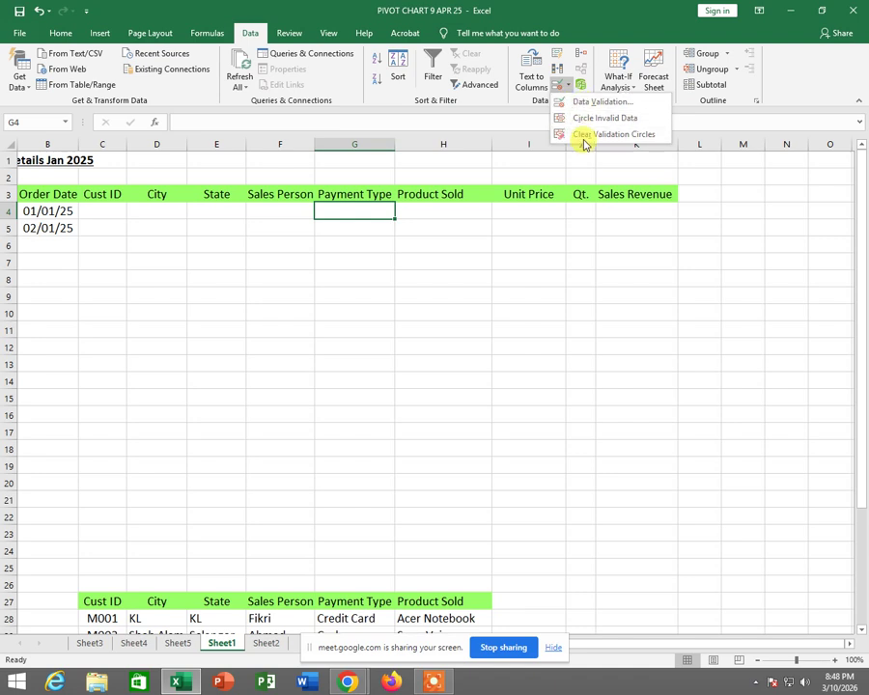
click(580, 102)
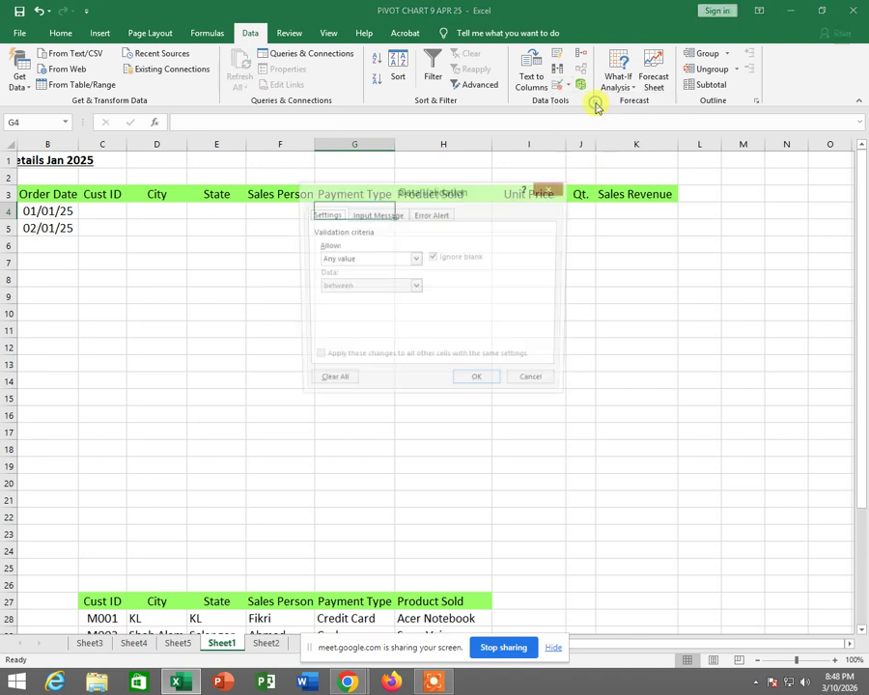
click(395, 261)
click(364, 298)
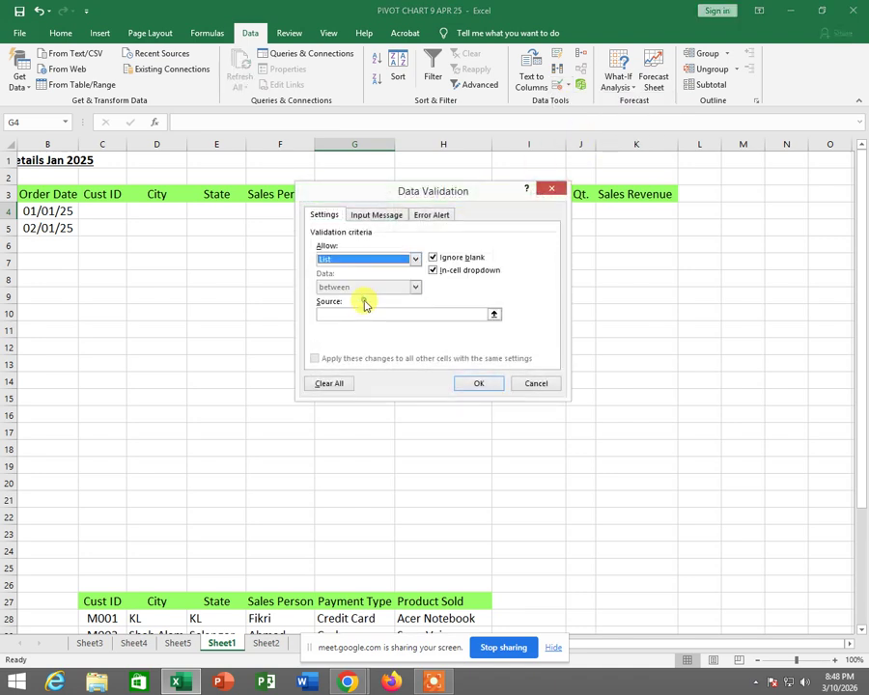
- Apply the validation list with the payment types in =$G$28:$G$31 as its source, and check the drop-down choices in G4
click(496, 316)
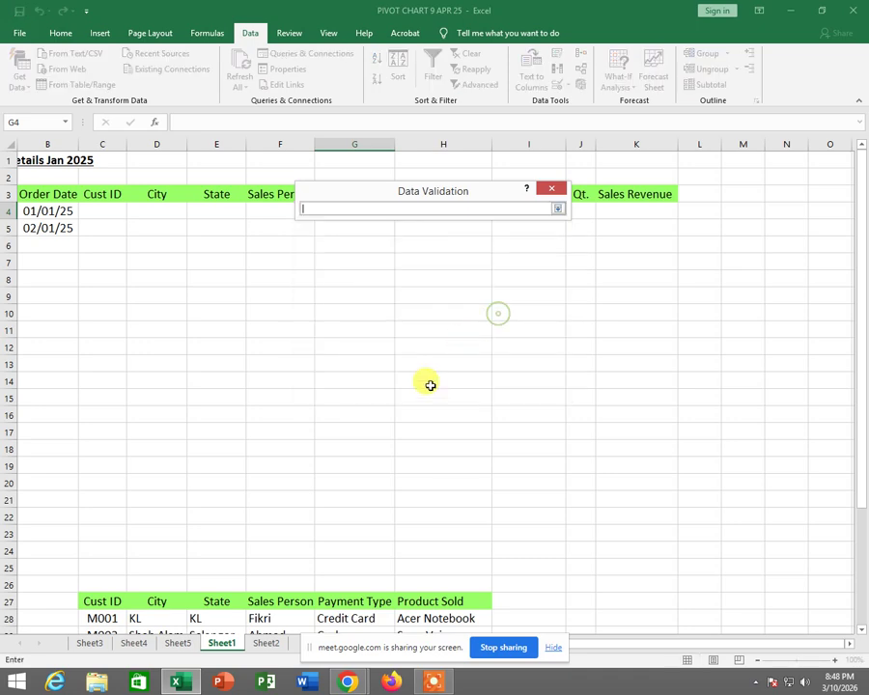
scroll(392, 514, down, 3)
drag(351, 463, 351, 516)
key(Return)
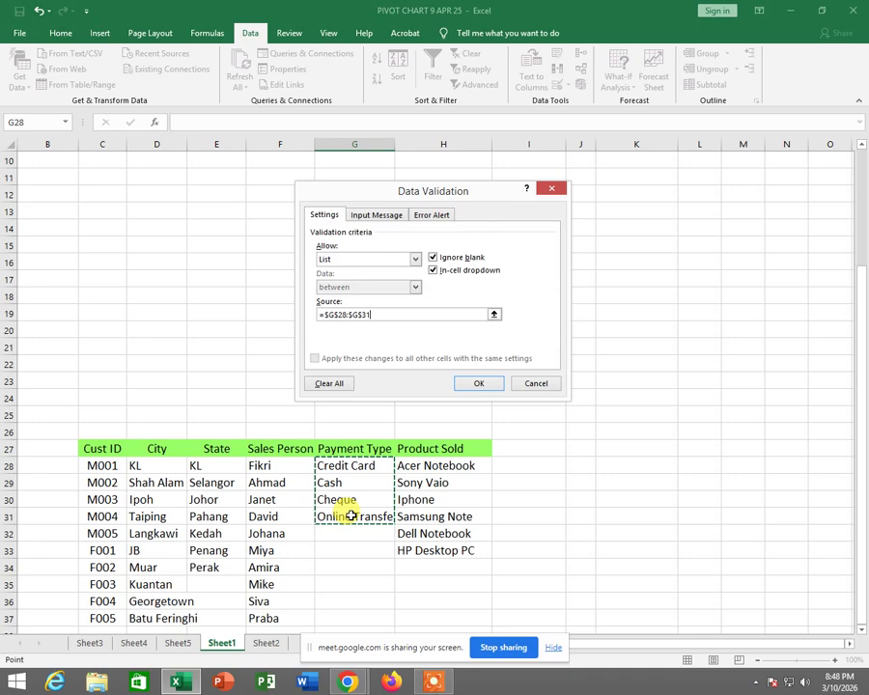
click(486, 383)
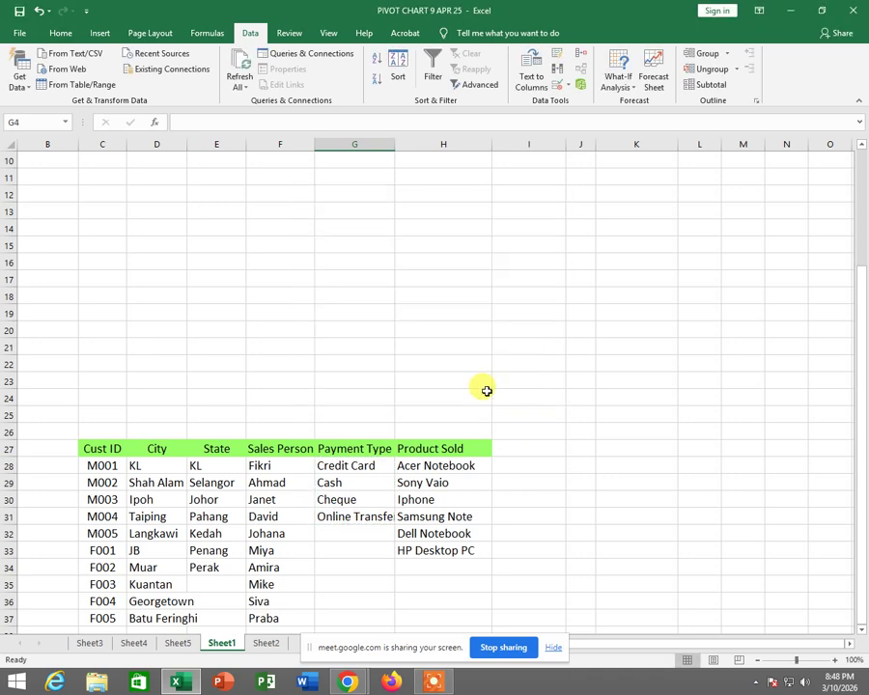
scroll(483, 387, up, 3)
click(400, 216)
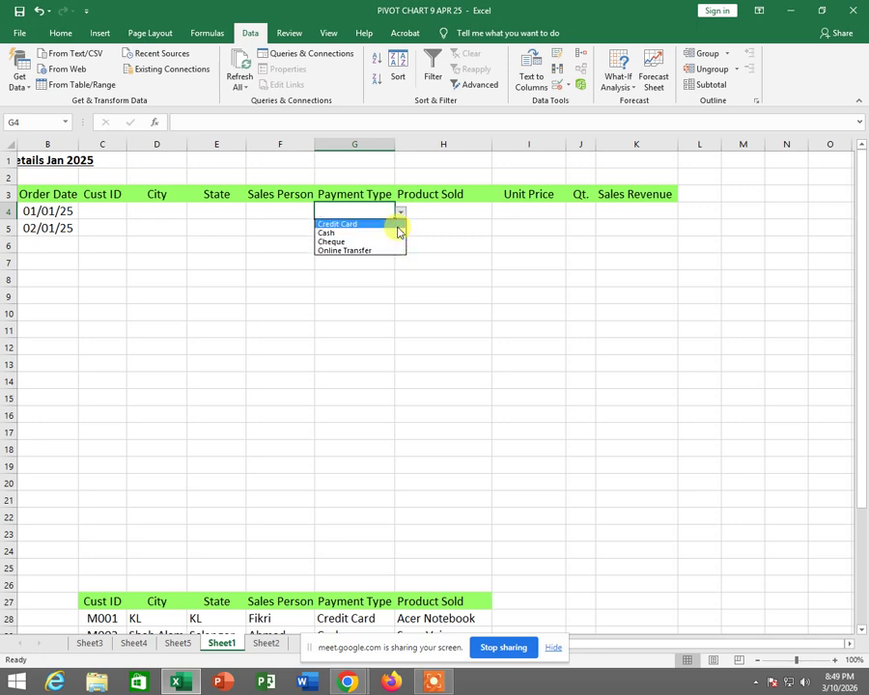
- Start a data validation rule for the first Product Sold cell, H4, that allows a List
click(460, 215)
click(471, 211)
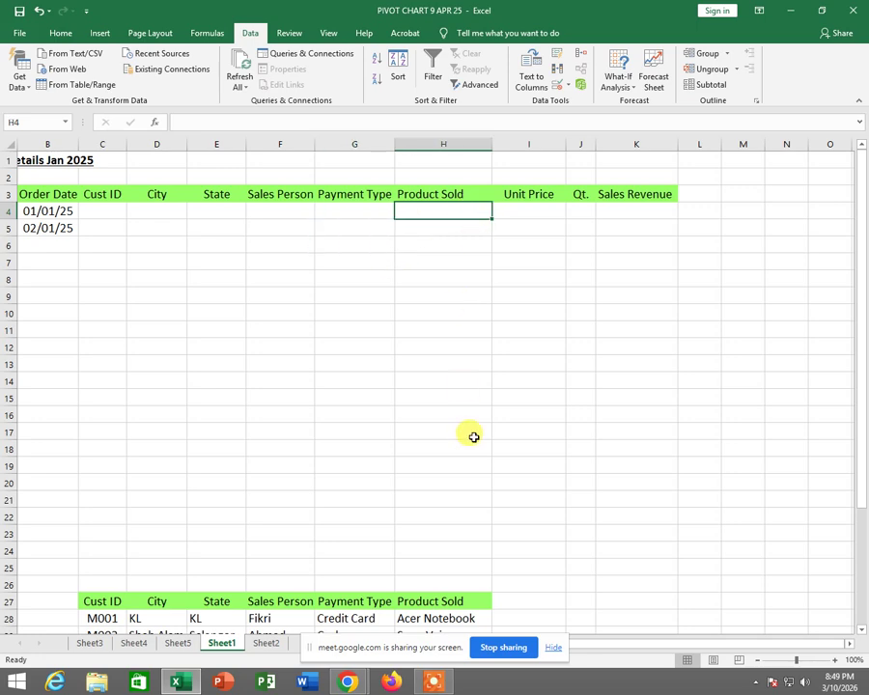
scroll(465, 406, down, 2)
scroll(473, 386, up, 2)
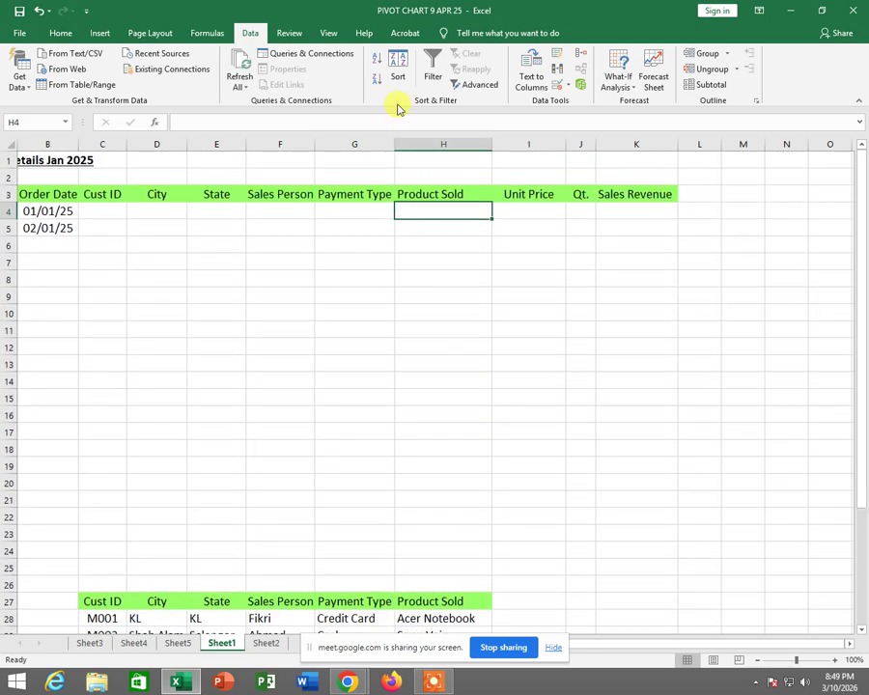
click(569, 87)
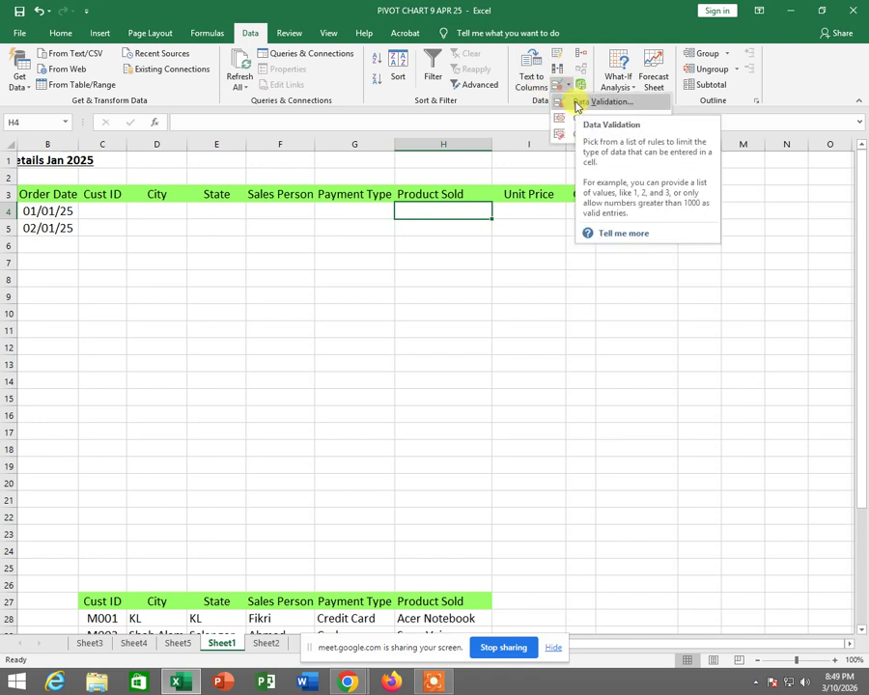
click(576, 102)
click(369, 259)
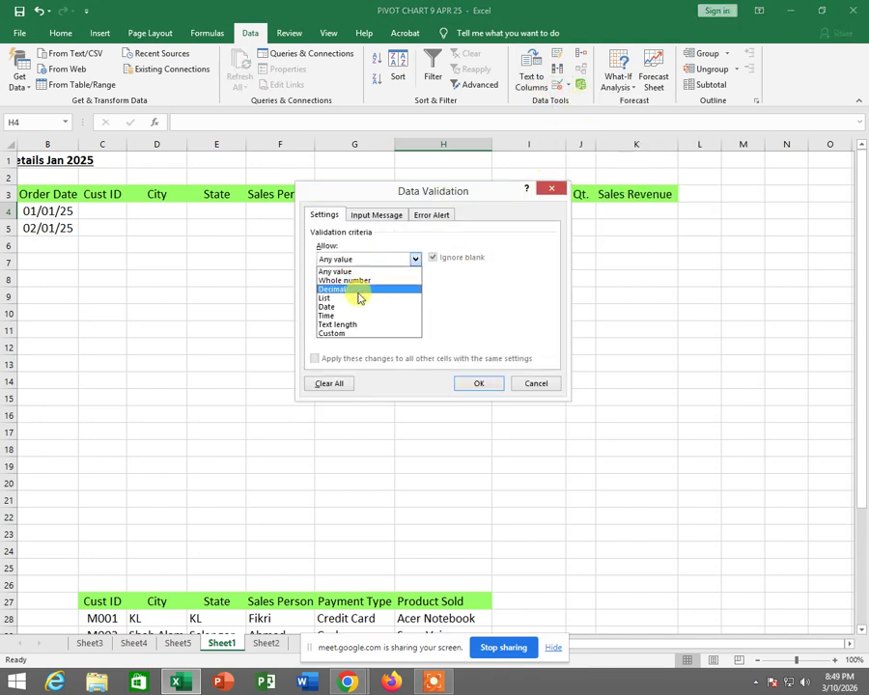
click(355, 298)
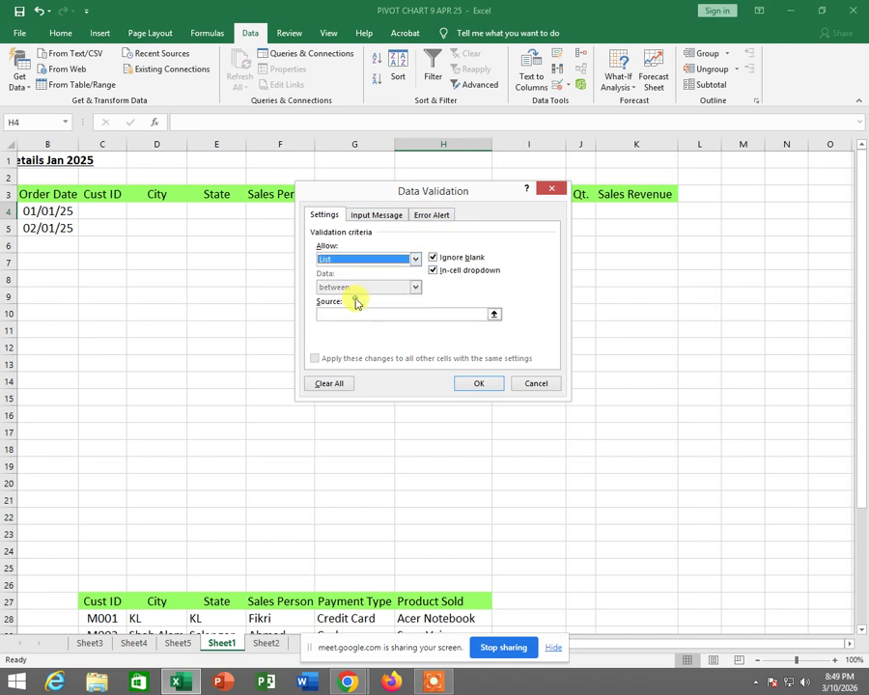
- Apply the validation list with the products in =$H$28:$H$33 as its source, and check the drop-down choices in H4
click(493, 316)
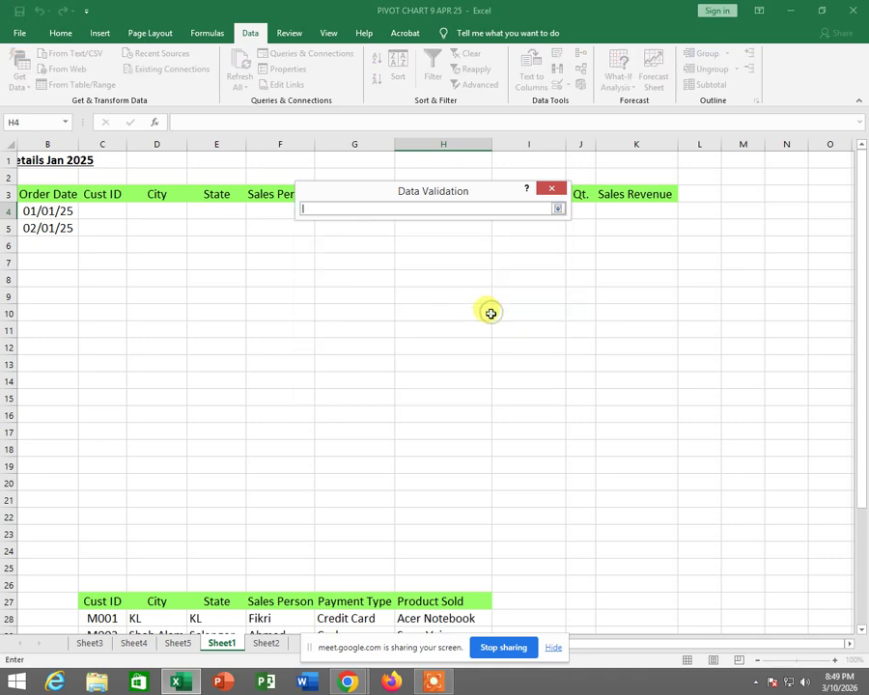
scroll(466, 597, down, 3)
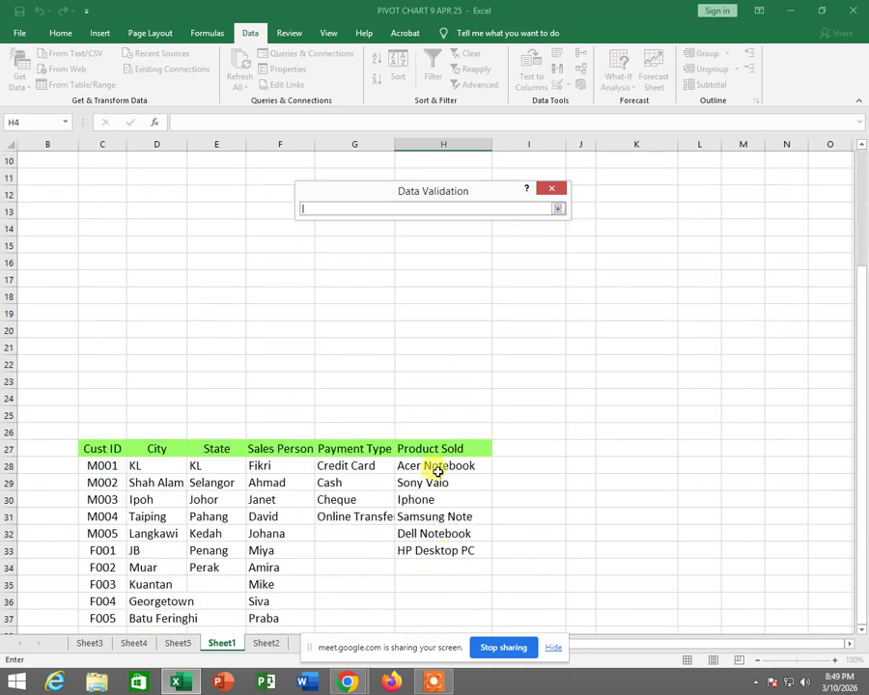
drag(431, 466, 434, 547)
key(Return)
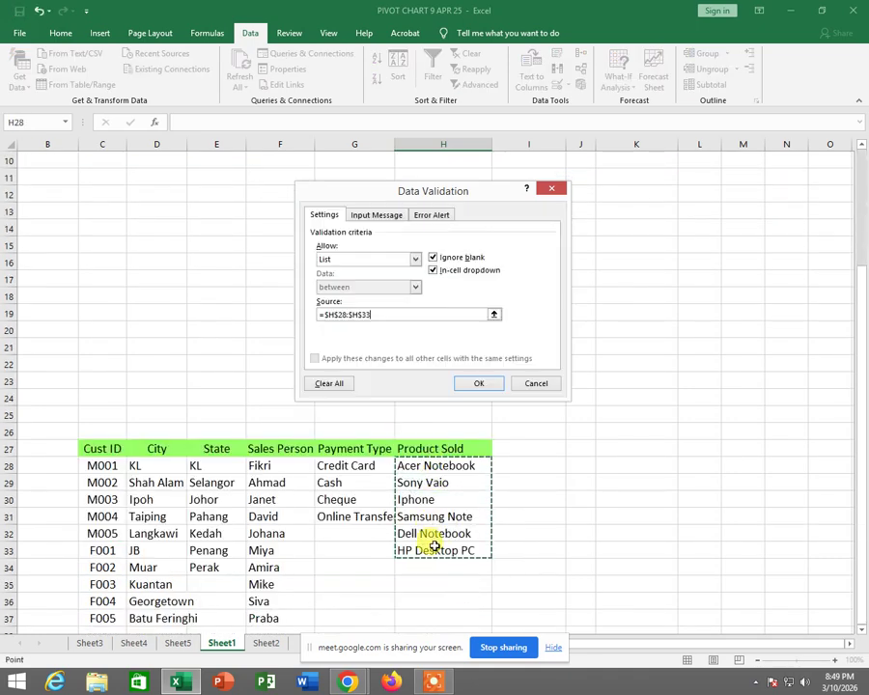
click(479, 384)
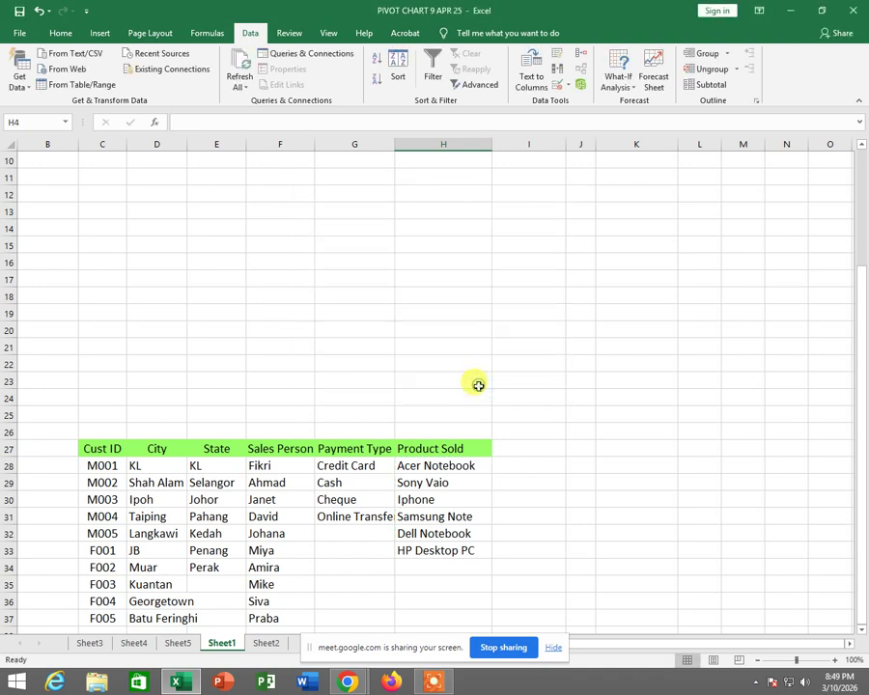
scroll(474, 392, up, 3)
click(497, 215)
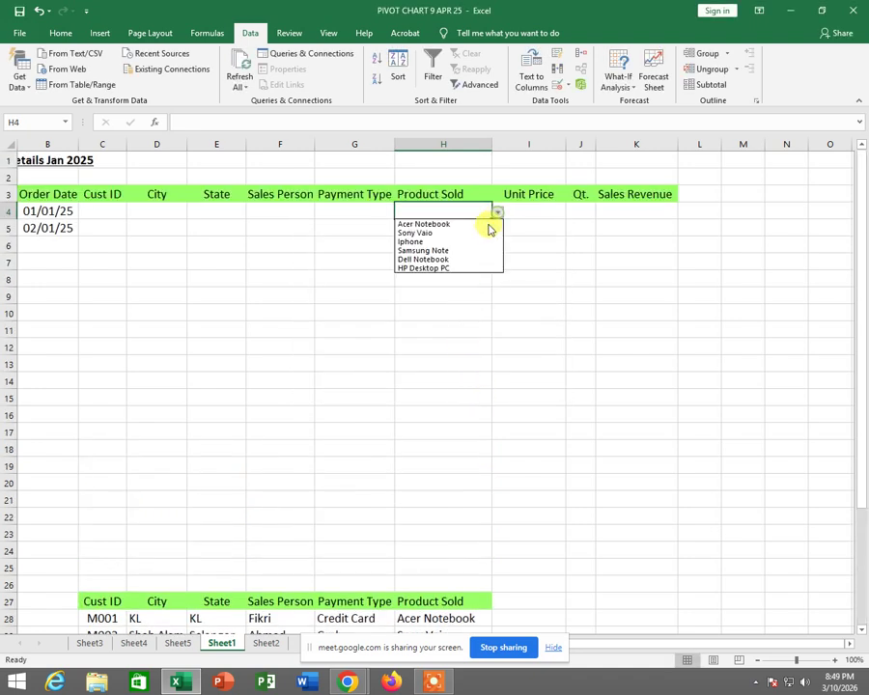
- Test the Product Sold drop-down in H4 with Samsung Note and Acer Notebook, and clear the cell
click(477, 248)
click(497, 215)
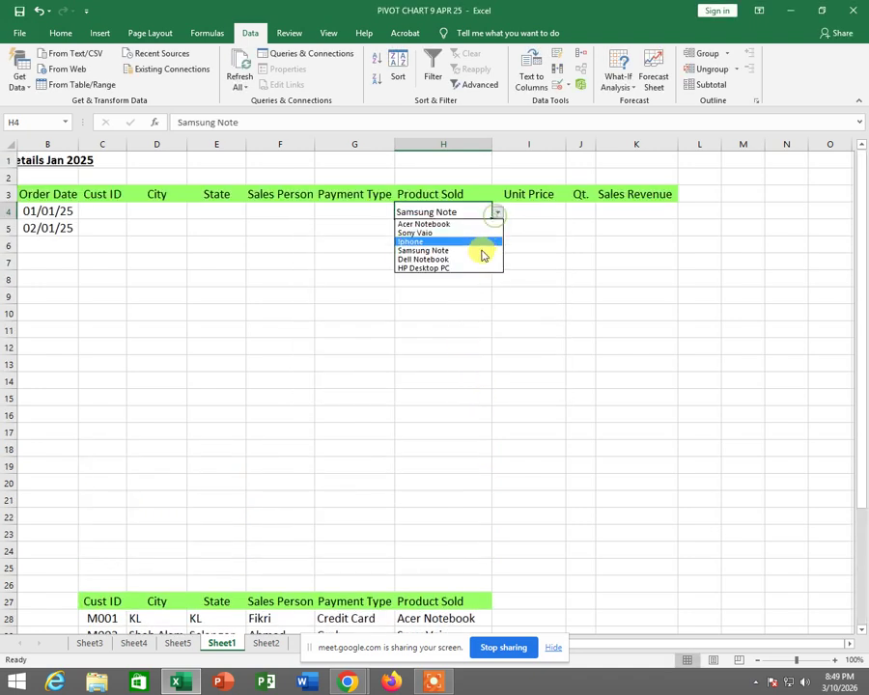
click(480, 223)
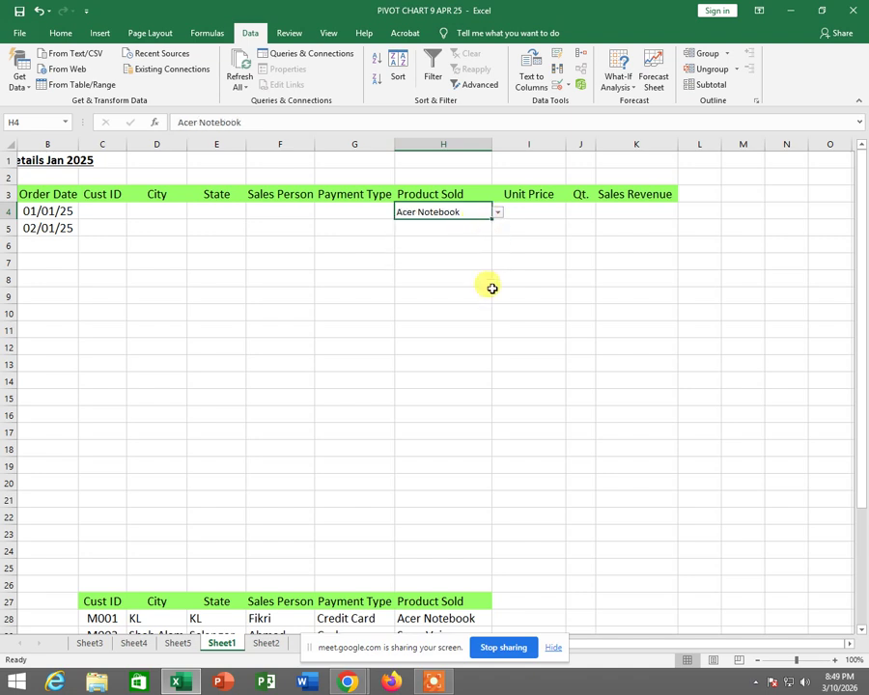
key(Delete)
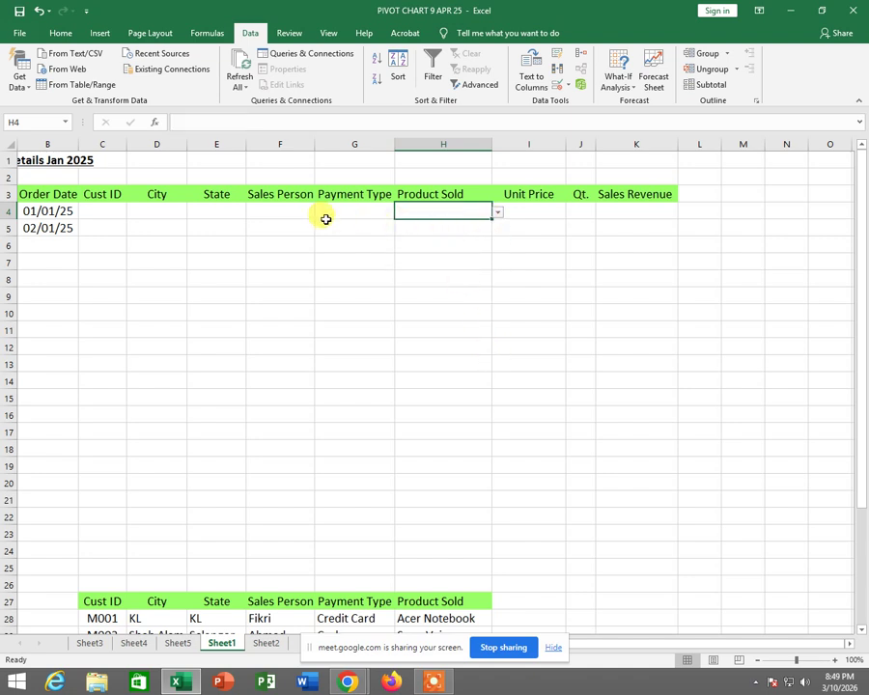
- Check row 4 from Cust ID to Sales Person for drop-down lists, and view the Sales Person choices
click(112, 213)
click(159, 211)
click(222, 211)
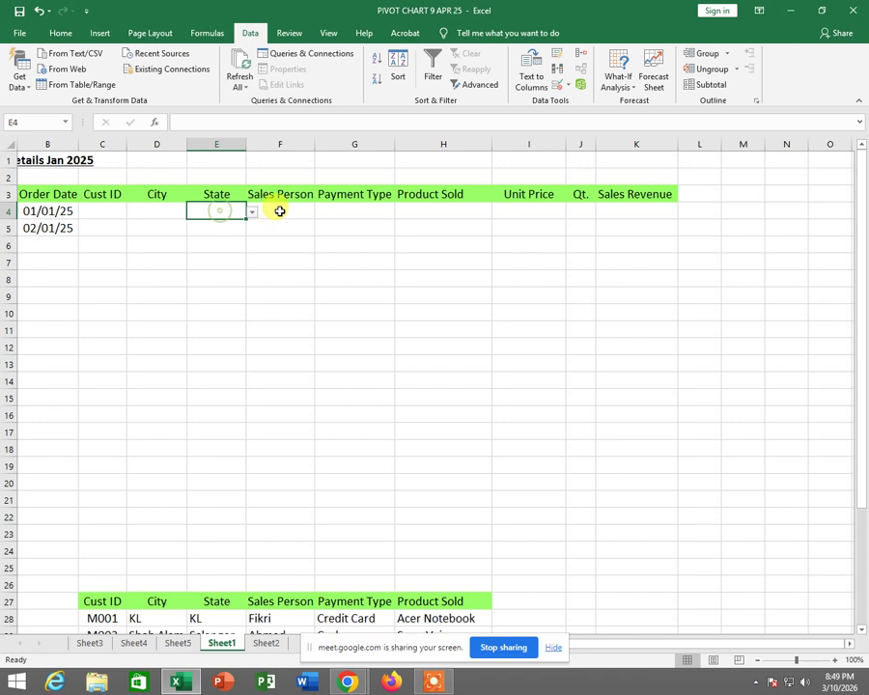
click(304, 211)
click(319, 212)
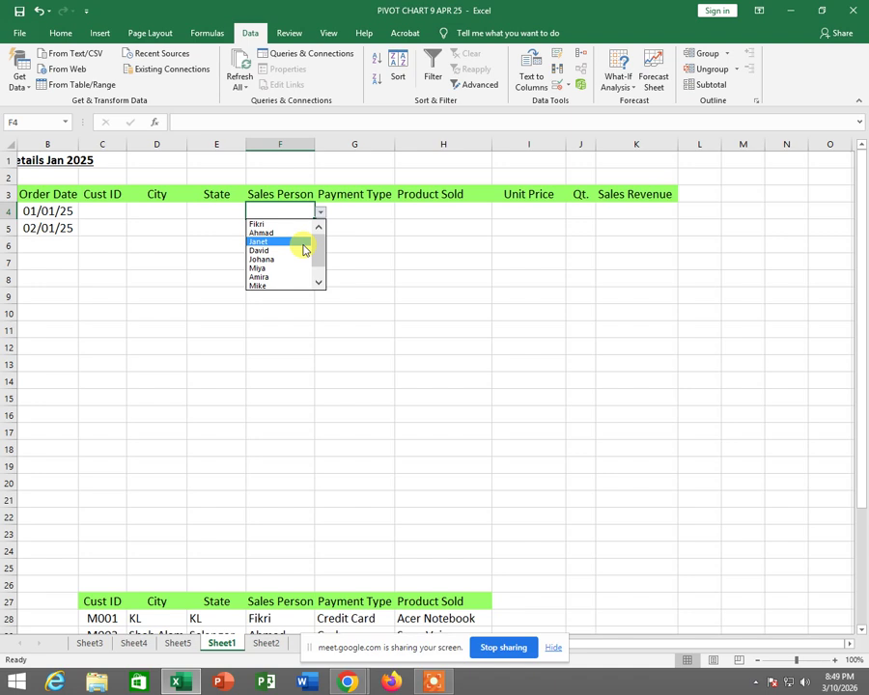
- Widen the Qt. column J
click(580, 210)
drag(595, 142, 625, 142)
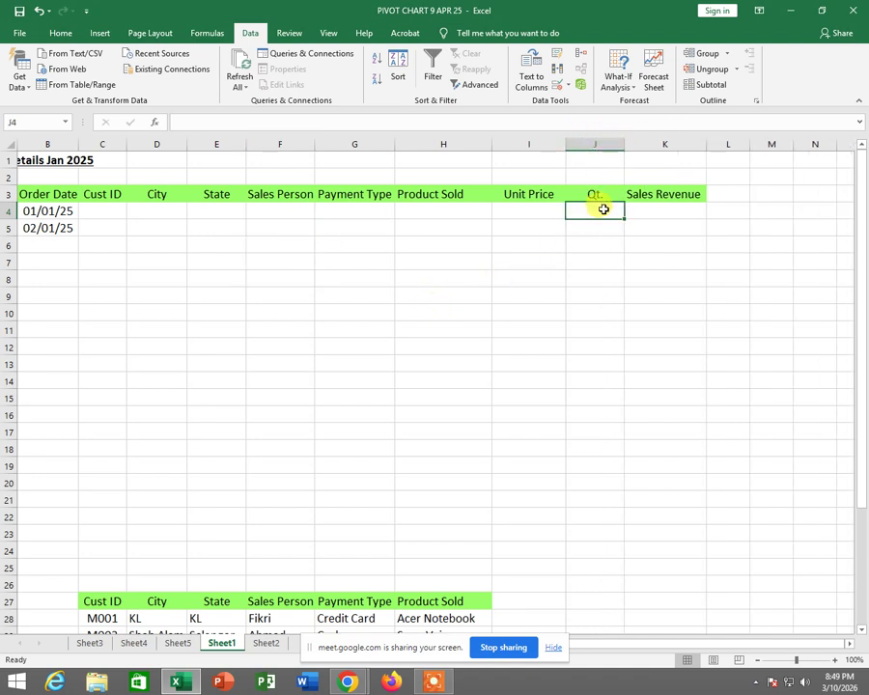
- Close the PIVOT CHART 9 APR 25 workbook and answer the save prompt
click(11, 37)
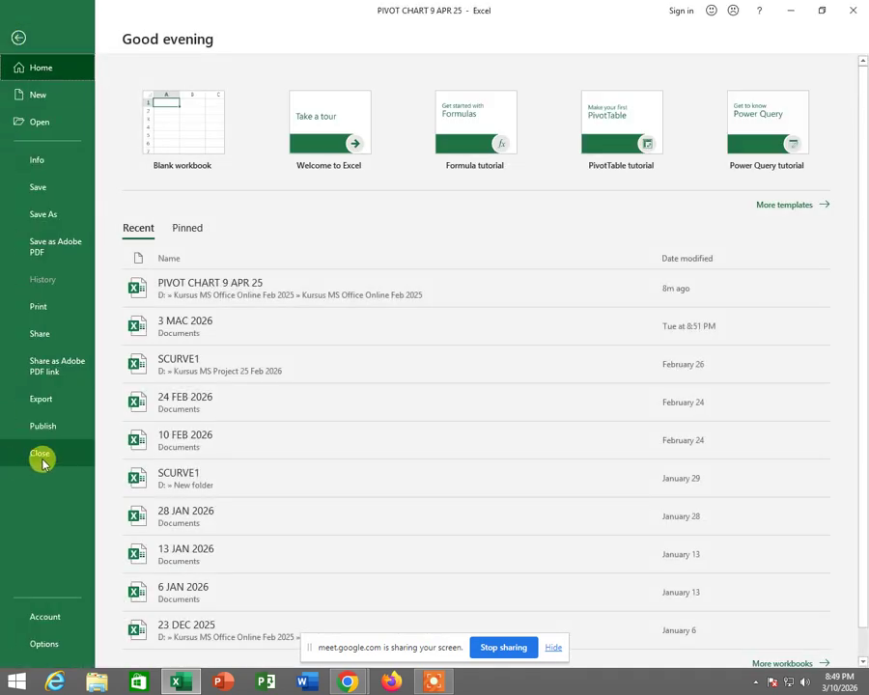
click(37, 458)
click(446, 363)
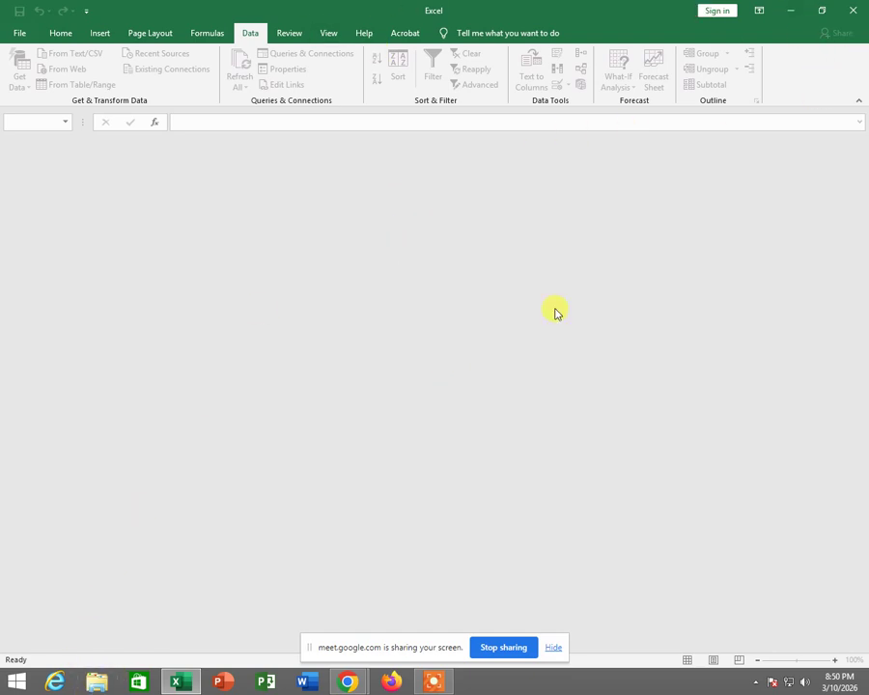
- Minimize the spreadsheet program and open the Storage (D:) drive in File Explorer
click(791, 13)
double_click(24, 25)
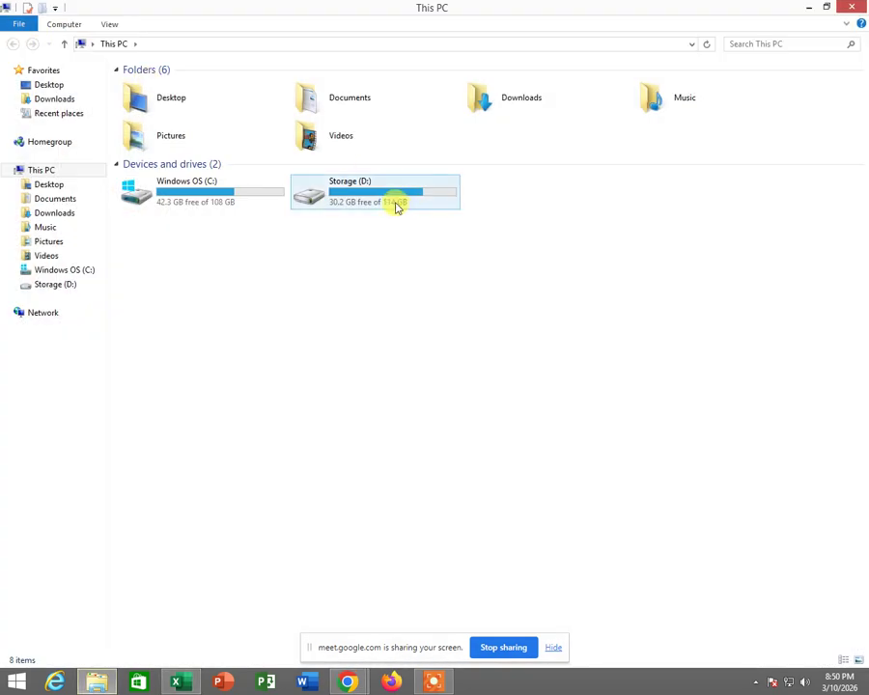
double_click(396, 208)
- Find the Kursus MS Office Online Feb 2025 folder on the drive and open its subfolder of the same name
click(270, 396)
key(Down)
key(Down)
key(Down)
key(Down)
key(Down)
key(Down)
key(Down)
key(Down)
key(Down)
key(Down)
key(Down)
key(Down)
key(Down)
key(Down)
key(Down)
key(Down)
key(Down)
key(Down)
key(Down)
key(Down)
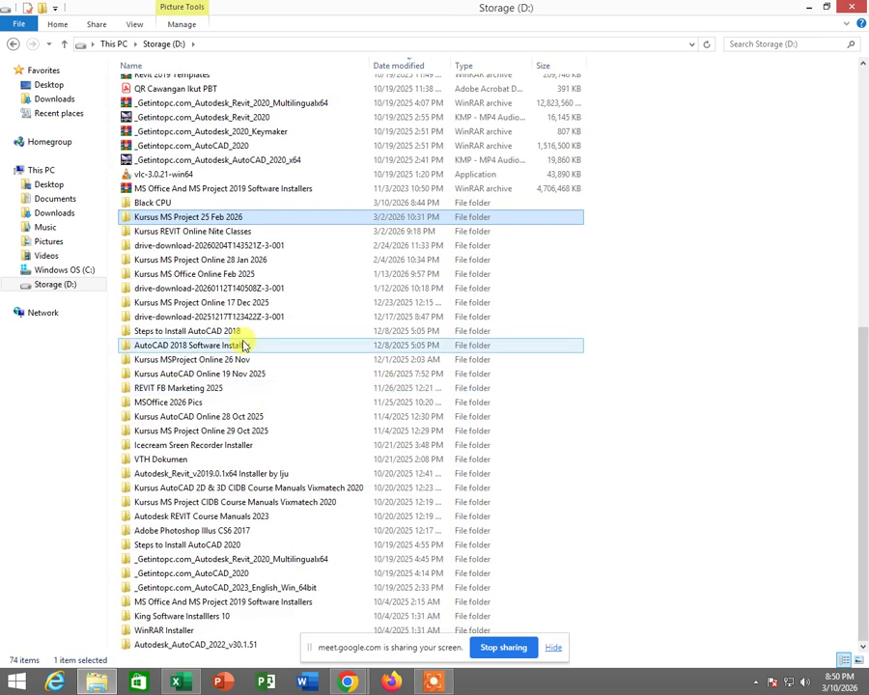
click(255, 237)
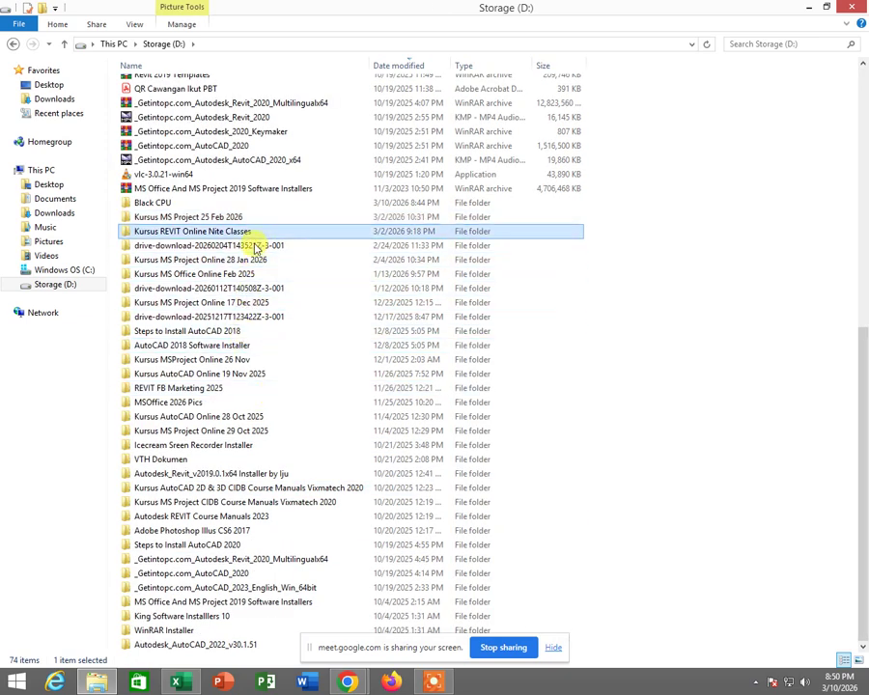
double_click(245, 278)
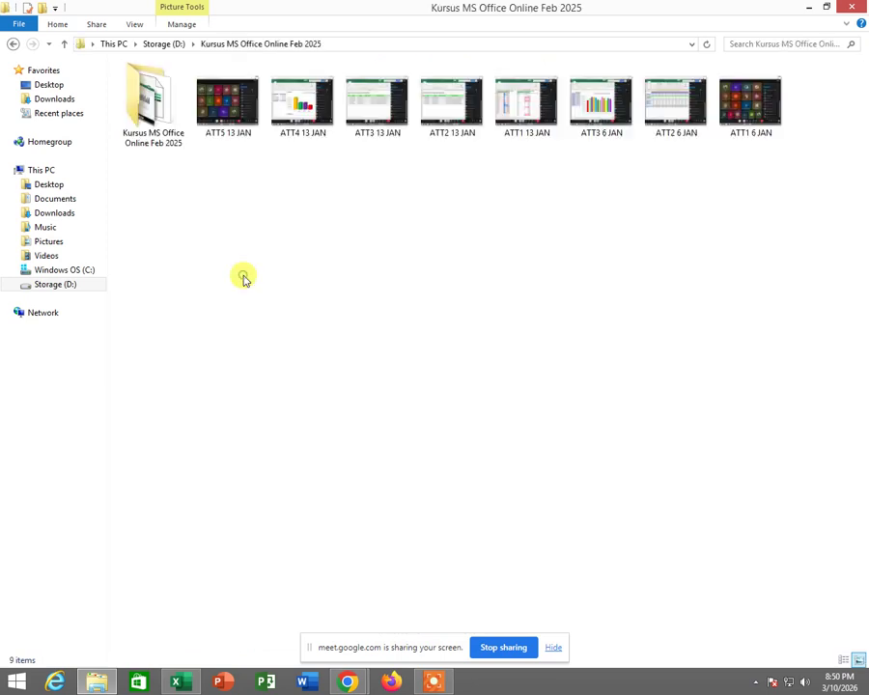
double_click(170, 119)
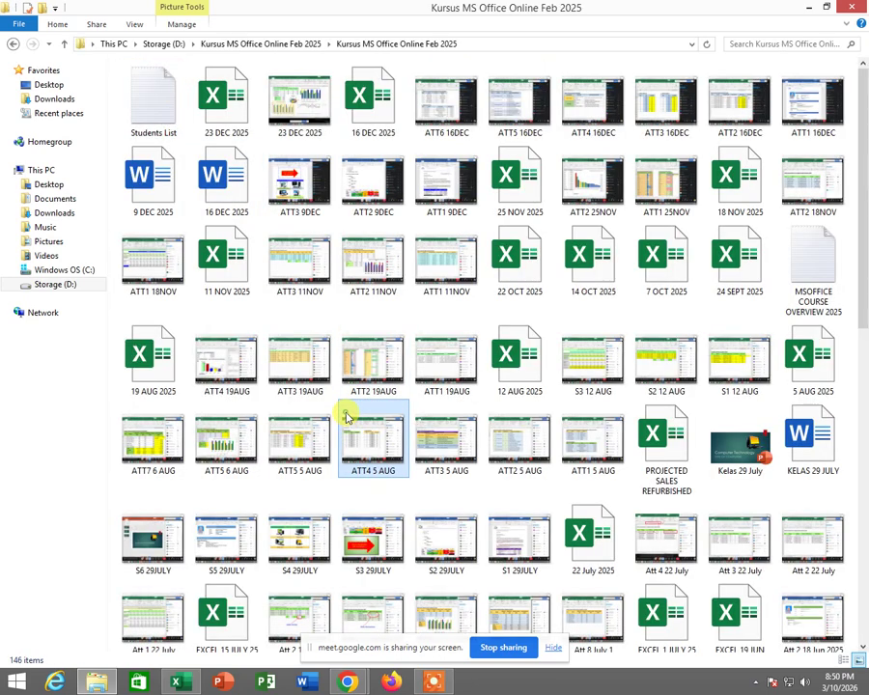
- Open the PIVOT CHART 9 APR 25 workbook from the folder in Excel and bring up its Sheet3
click(346, 417)
key(p)
key(p)
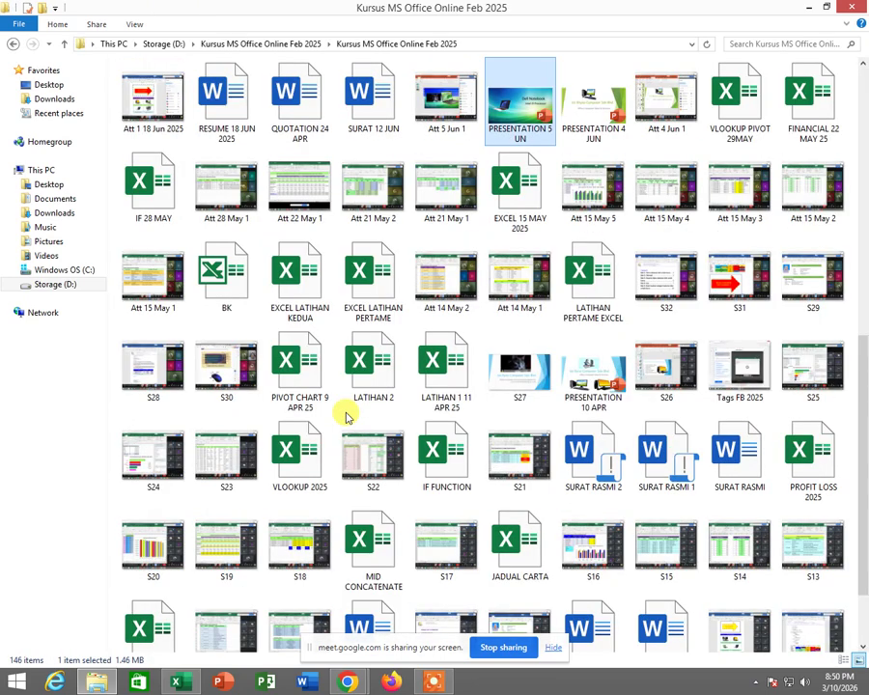
key(p)
key(p)
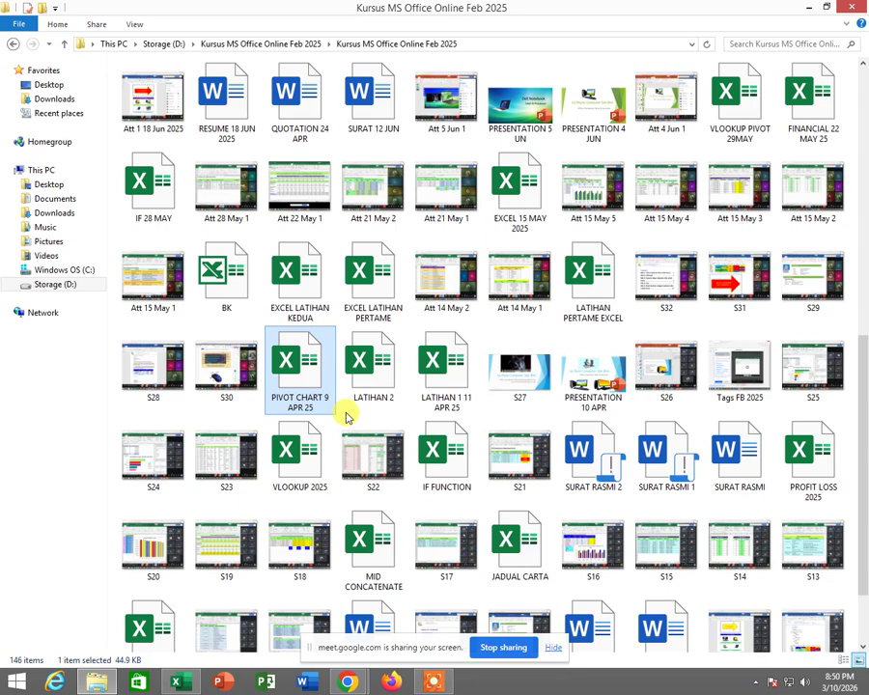
double_click(307, 370)
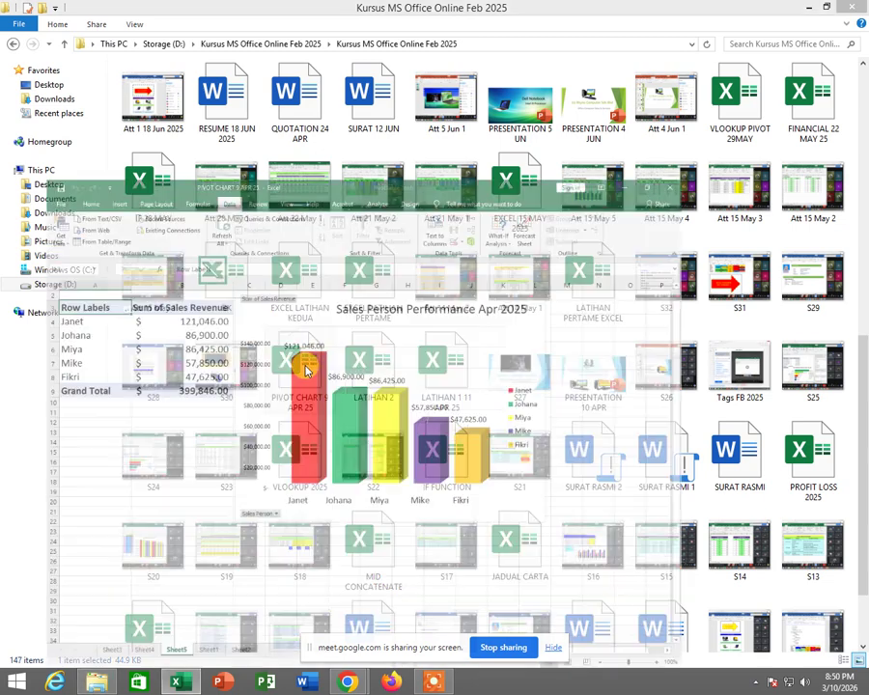
click(133, 643)
click(90, 643)
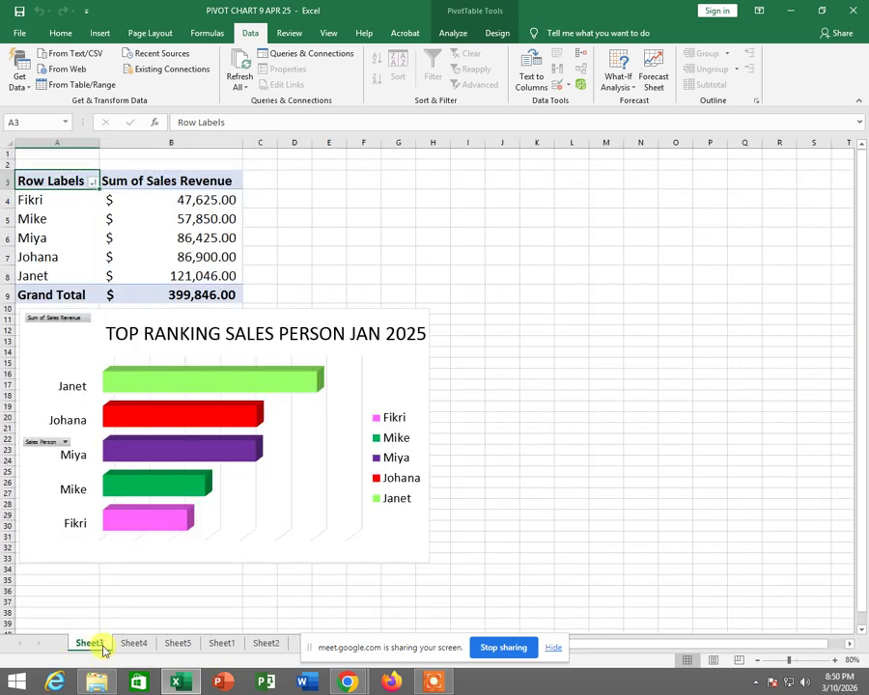
- Bring up Sheet1 with the Order Details Jan 2025 table and enlarge the view to 110%
click(263, 645)
click(224, 644)
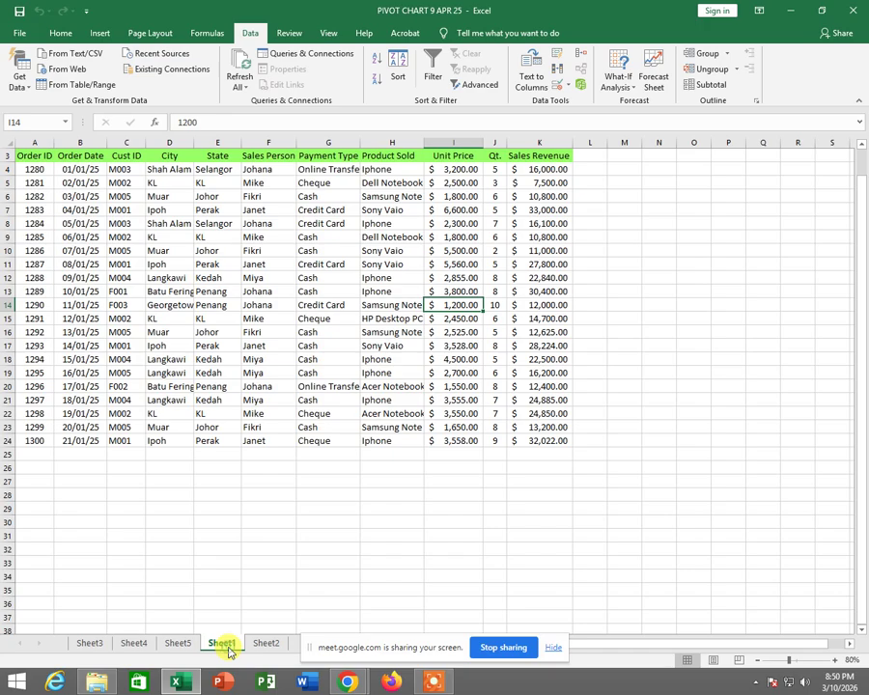
click(832, 661)
click(832, 662)
click(832, 661)
scroll(837, 596, down, 1)
scroll(836, 596, up, 1)
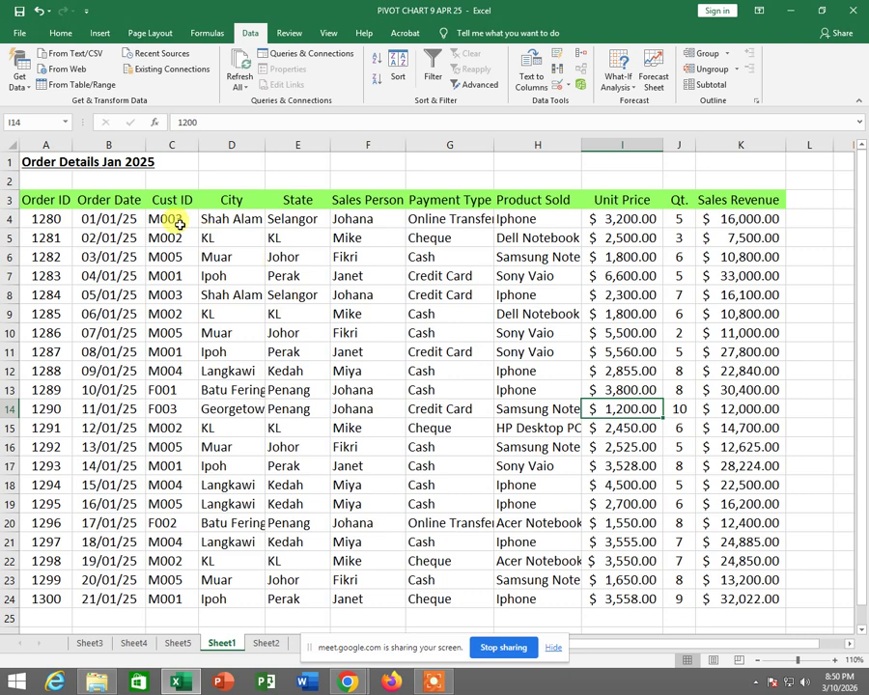
- Clear the Sales Revenue values in K4:K24 of the order table
drag(225, 219, 560, 595)
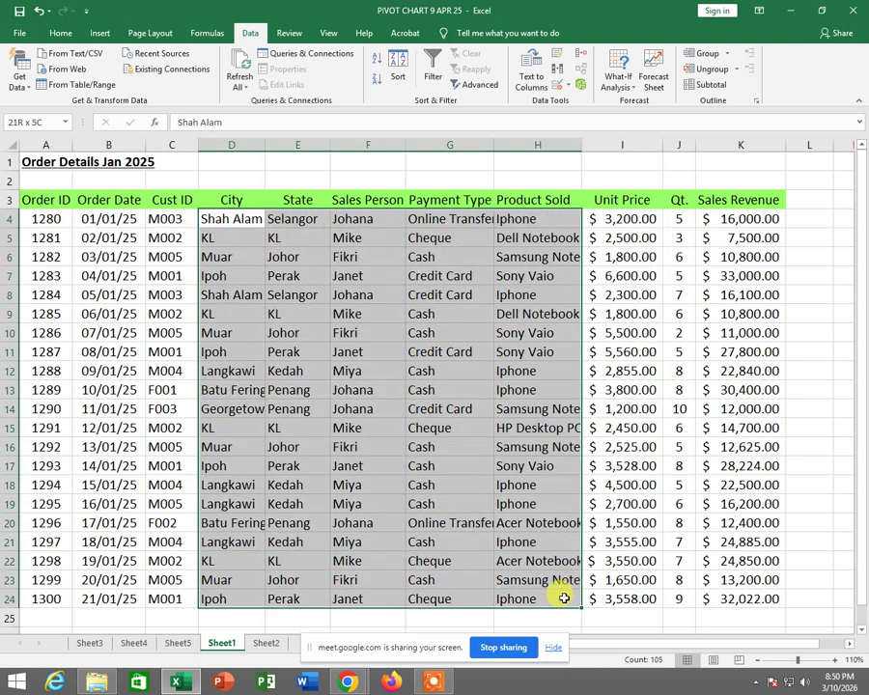
drag(610, 216, 635, 589)
drag(736, 218, 733, 598)
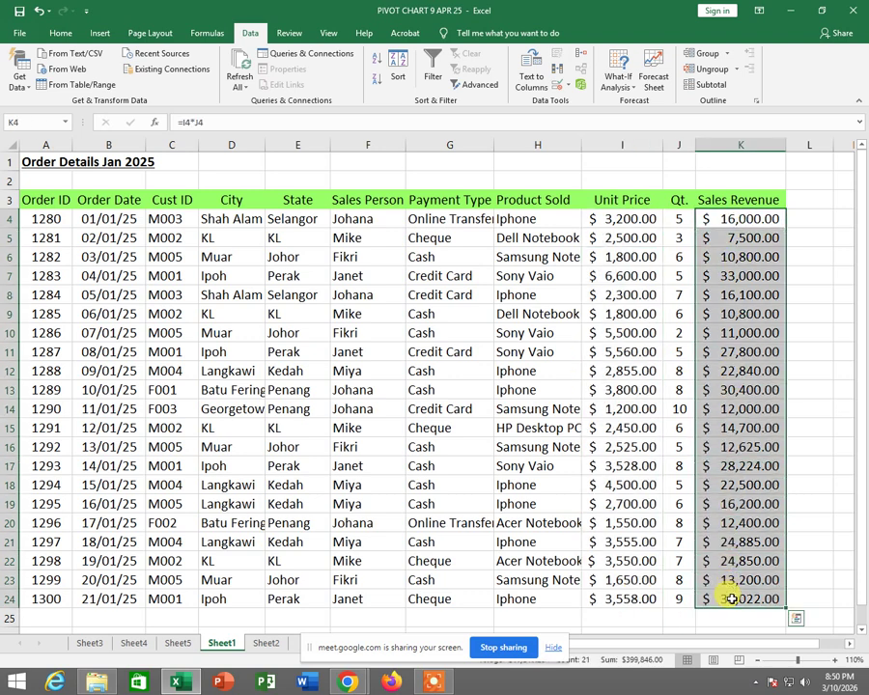
key(Delete)
click(801, 253)
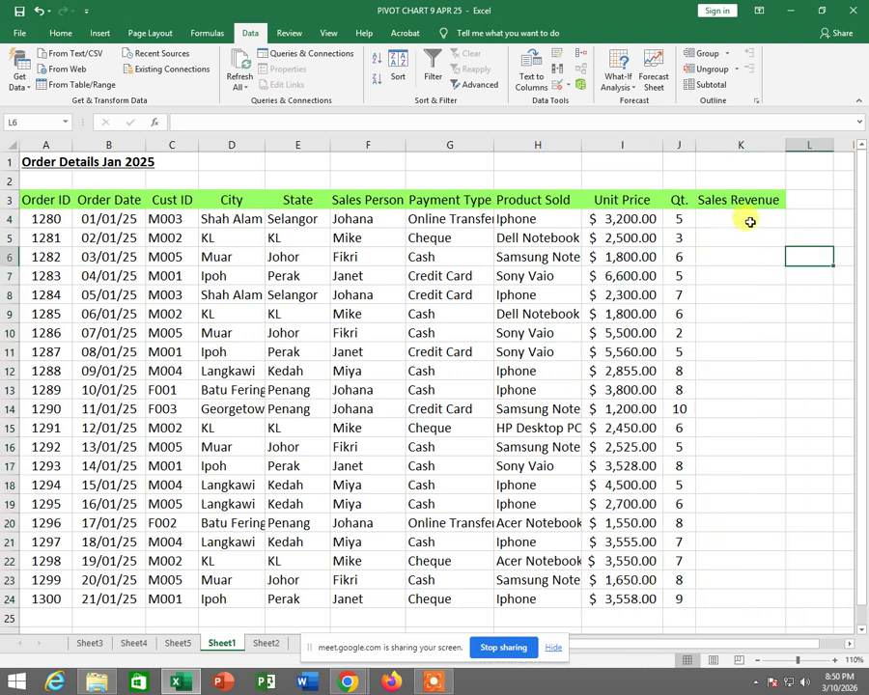
- Try the Sales Revenue formula =I4*J4 in K4 filled down to K25, and clear the filled cells again
click(749, 222)
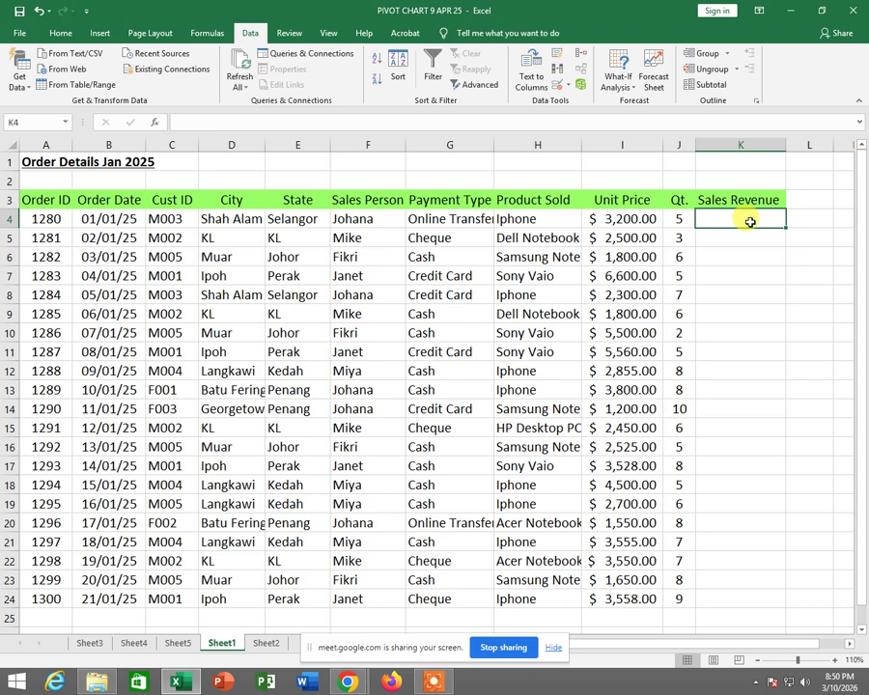
text(=)
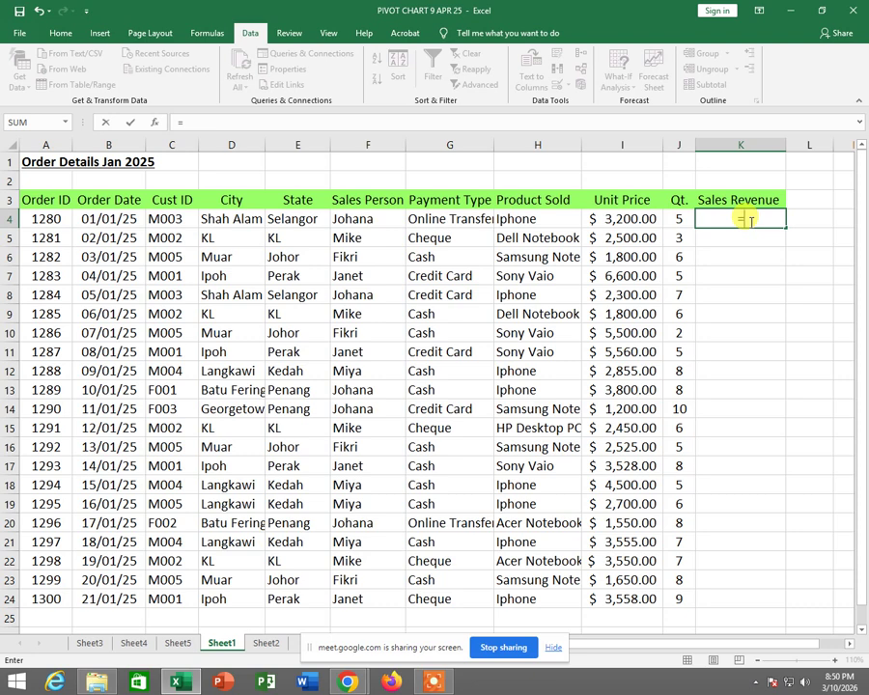
click(623, 223)
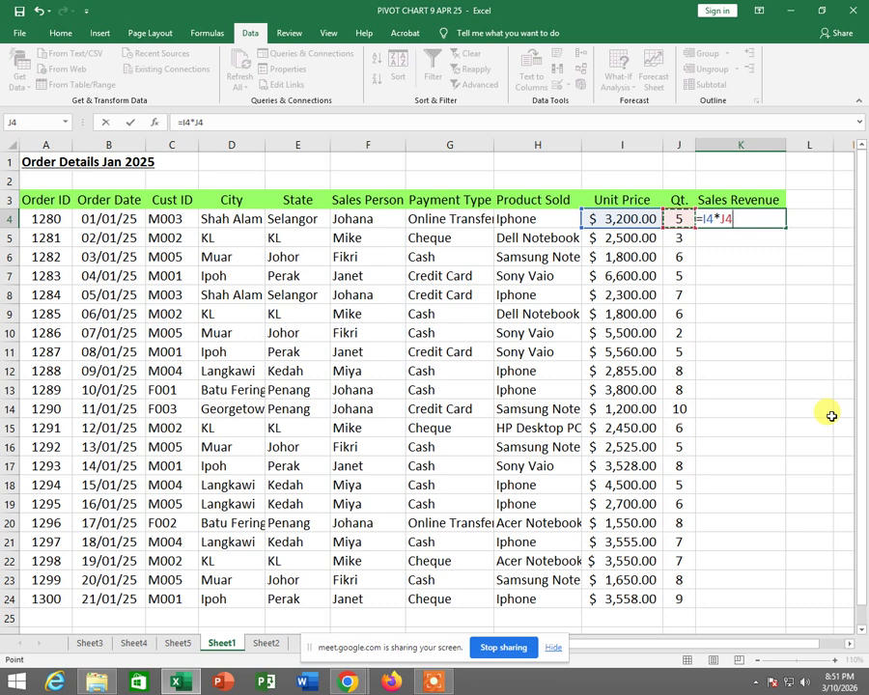
key(Return)
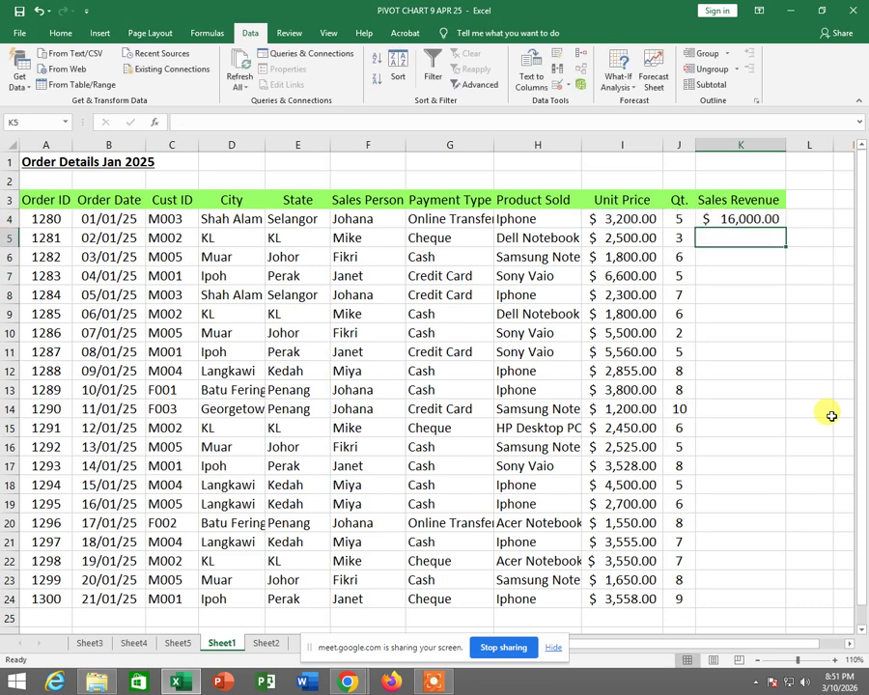
click(744, 220)
drag(786, 226, 769, 614)
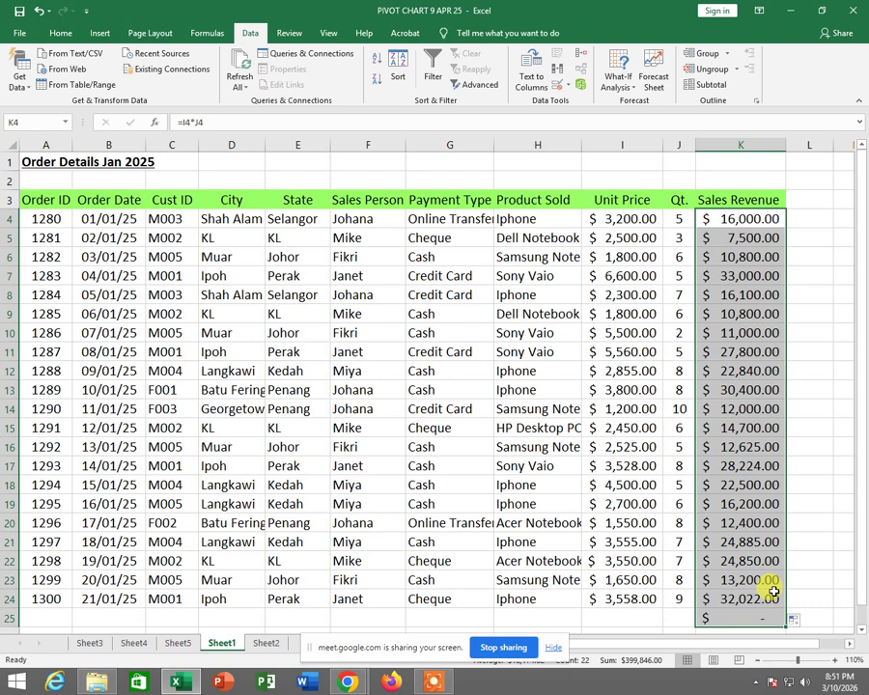
key(Delete)
click(802, 253)
- Calculate Sales Revenue in K4 as unit price times quantity with =I4*J4 and fill the formula down to K24
click(750, 219)
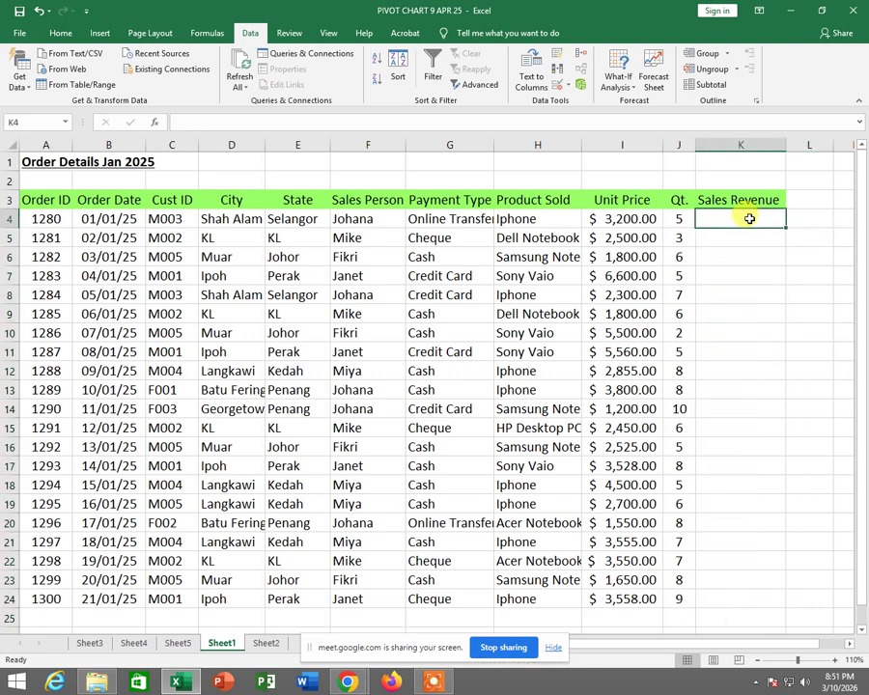
text(=)
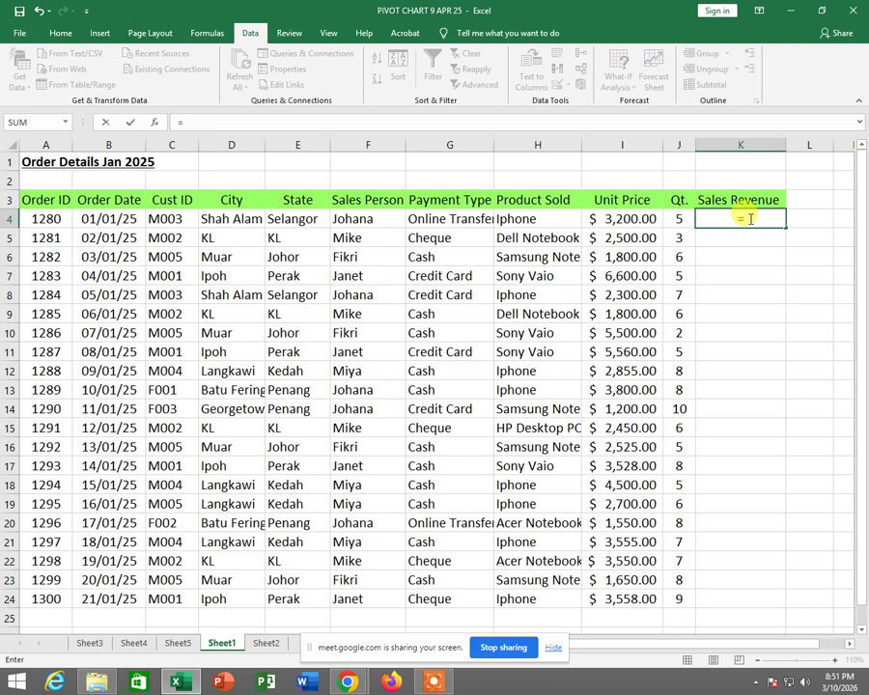
click(638, 220)
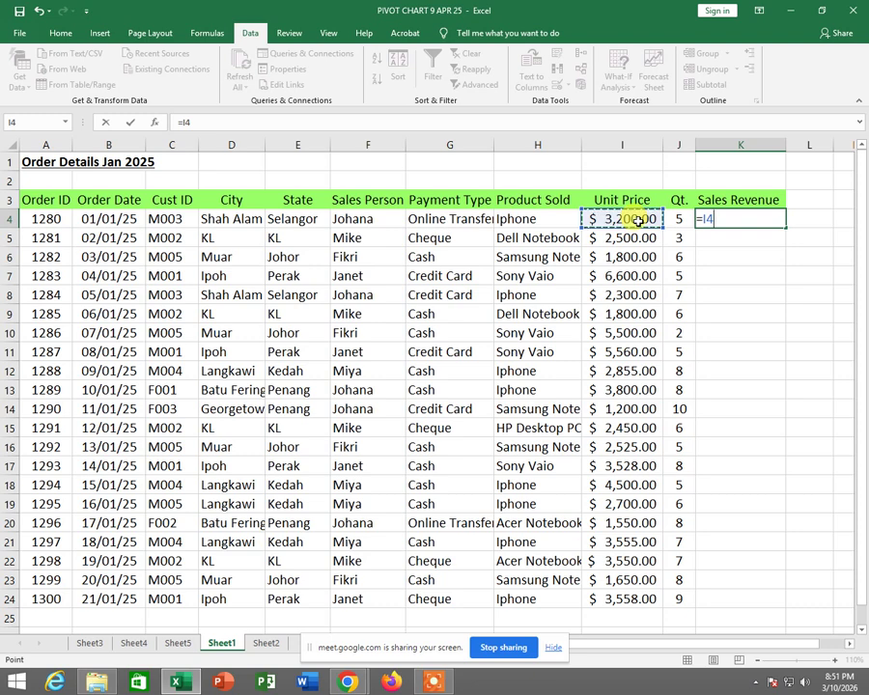
text(*)
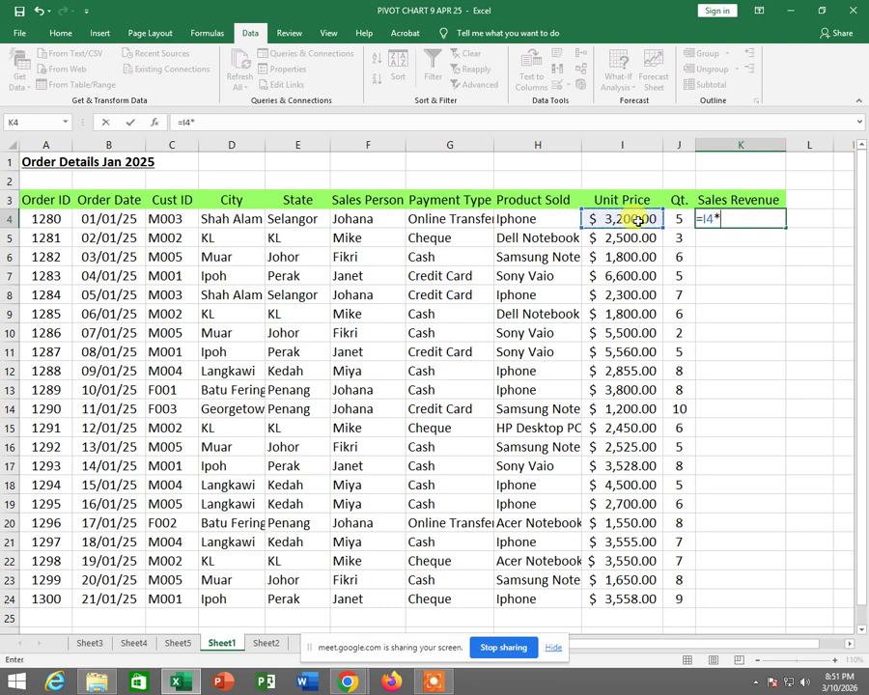
click(668, 219)
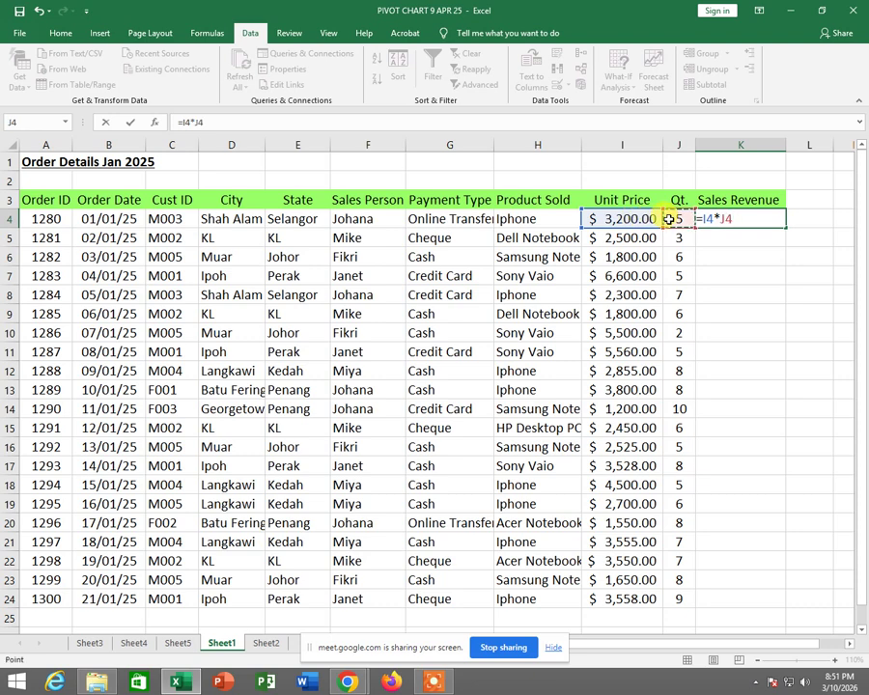
key(Return)
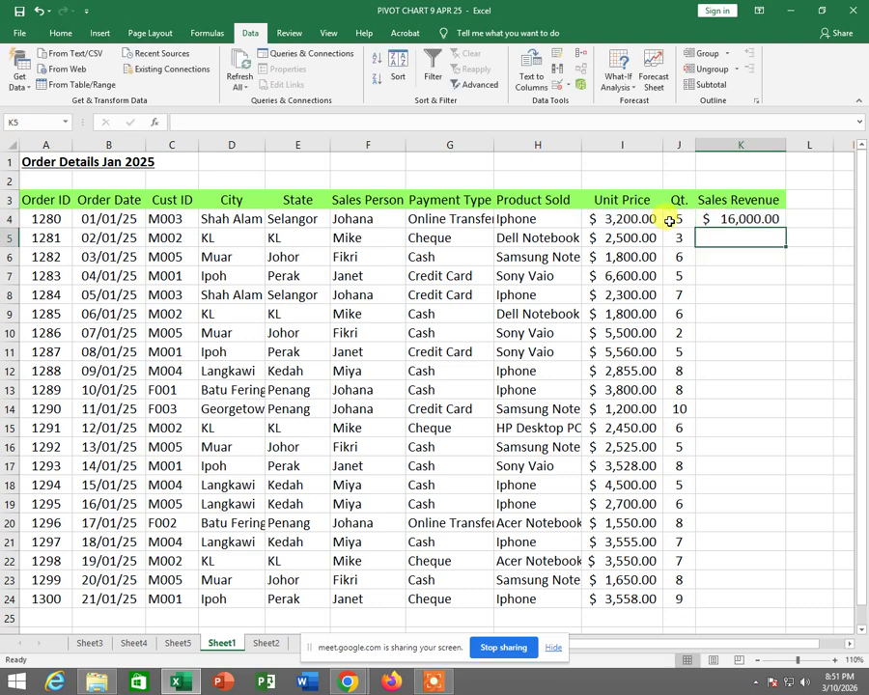
click(720, 218)
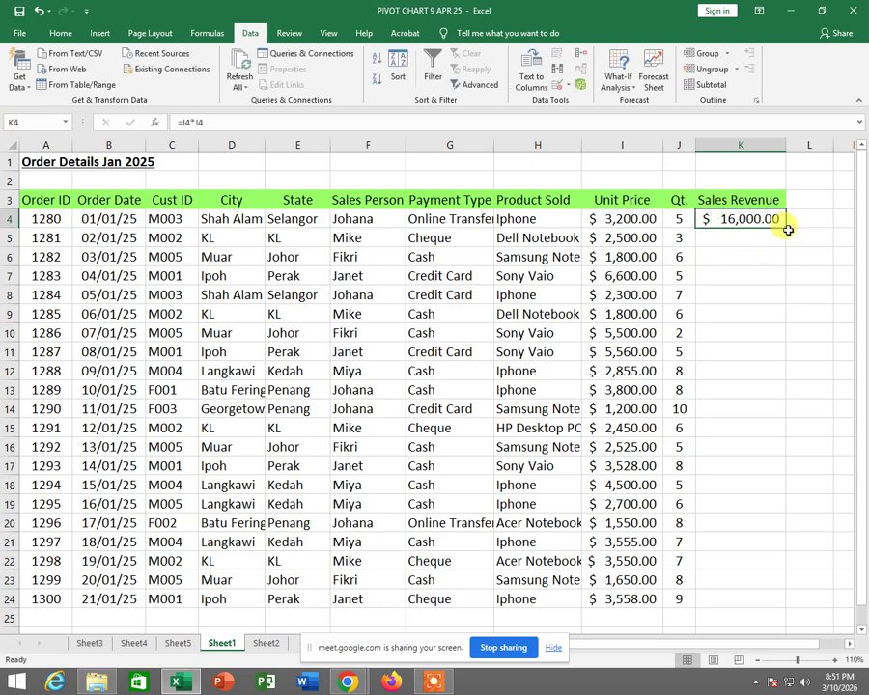
drag(787, 229, 750, 604)
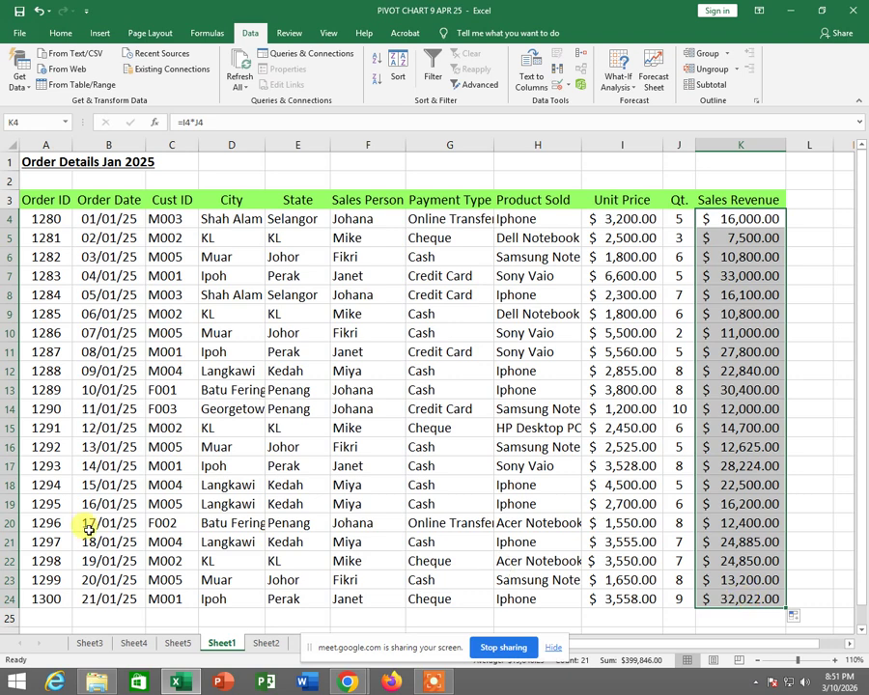
- Create a PivotTable on a new worksheet from the order table range Sheet1!$A$3:$K$24
click(45, 198)
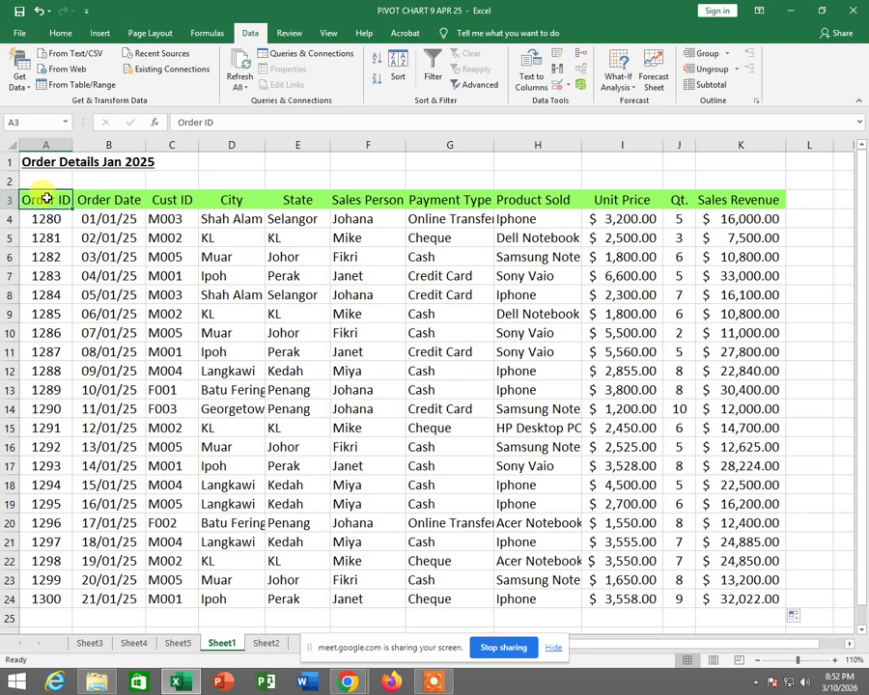
click(101, 199)
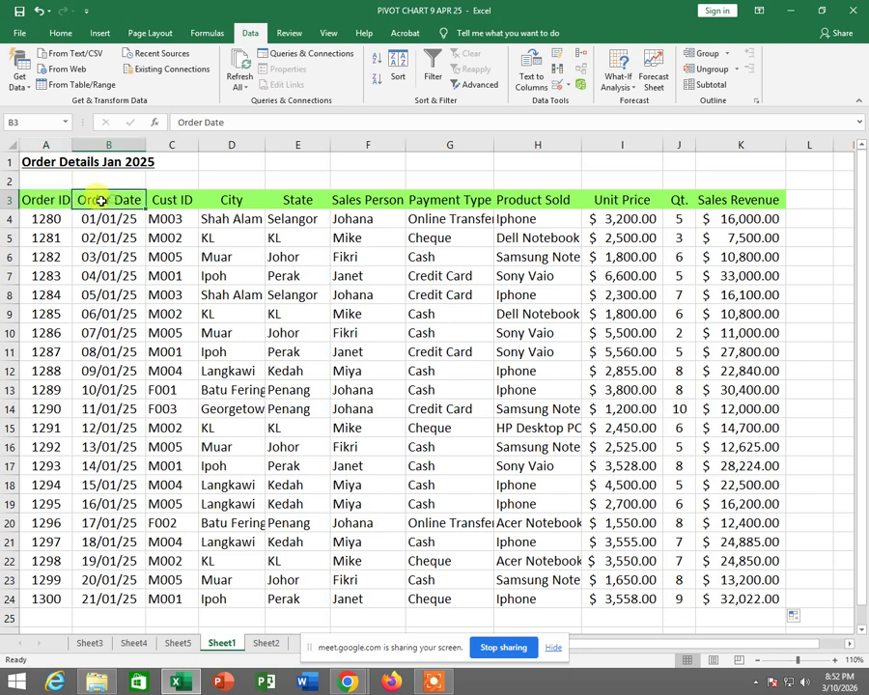
click(52, 201)
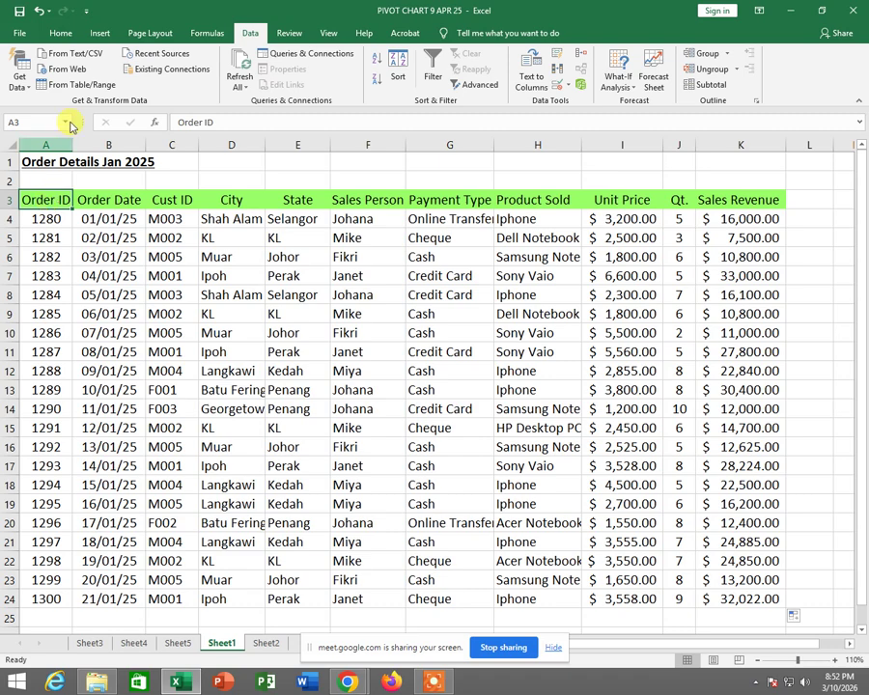
click(99, 37)
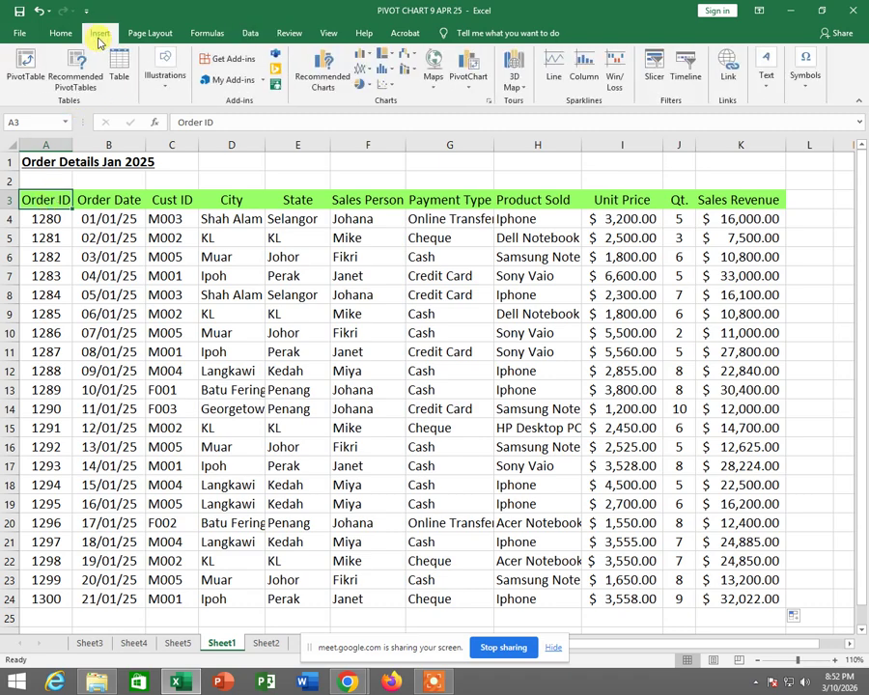
click(27, 70)
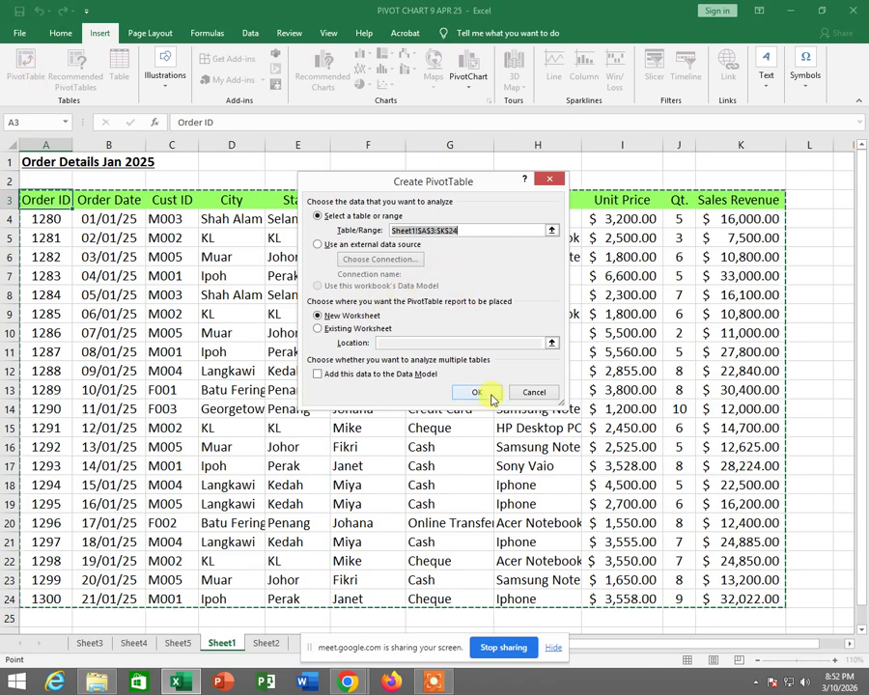
click(477, 393)
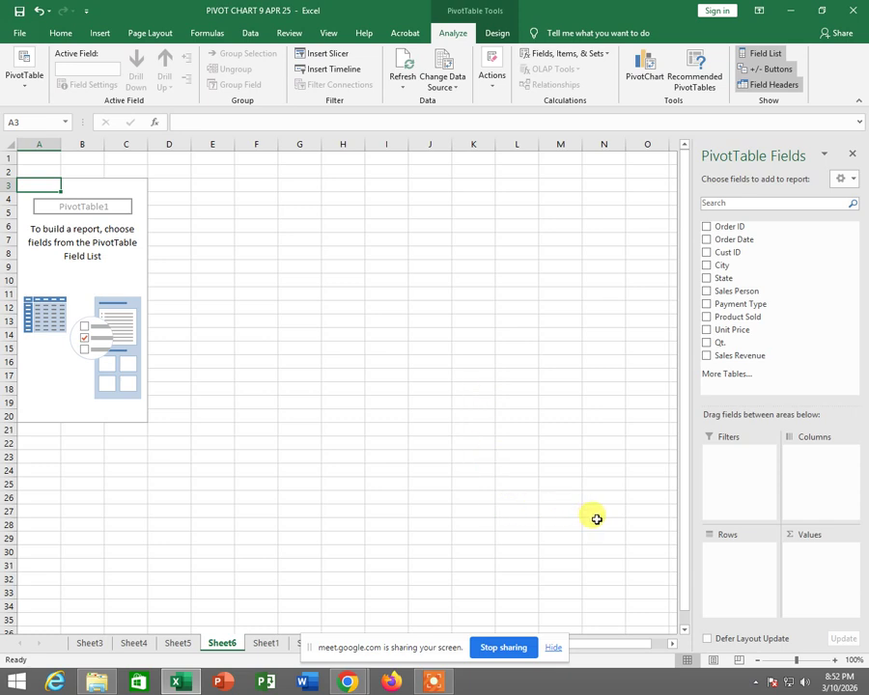
- Lay out the PivotTable with Sales Person as rows and the sum of Sales Revenue as values
drag(724, 289, 731, 571)
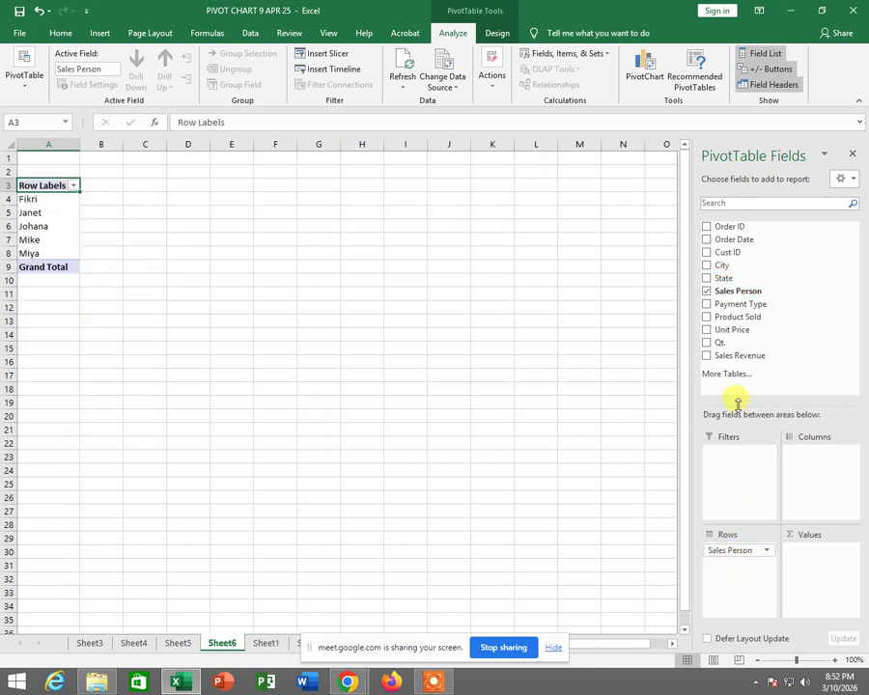
drag(739, 362, 818, 579)
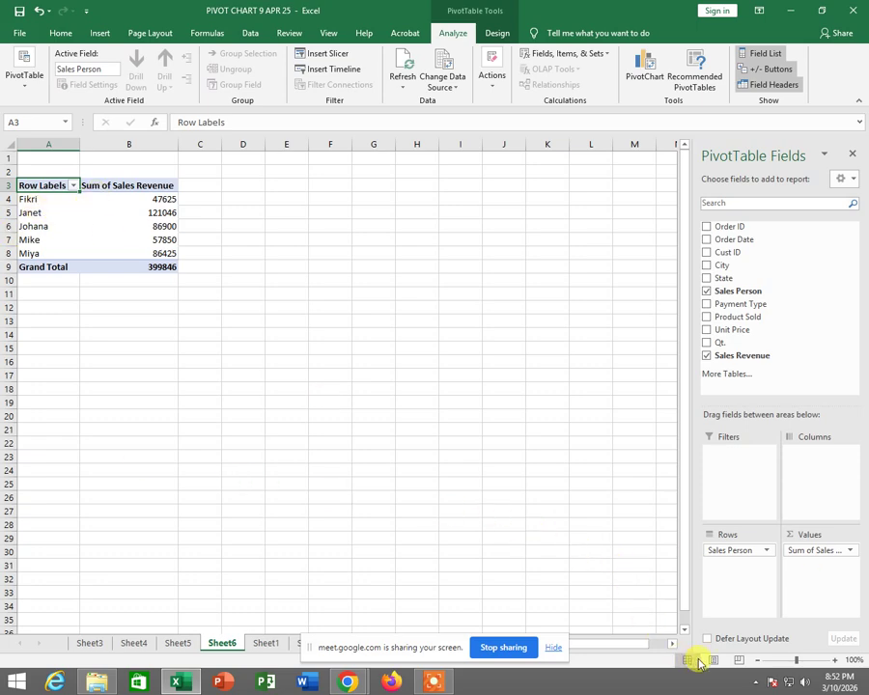
click(834, 660)
click(835, 659)
click(834, 659)
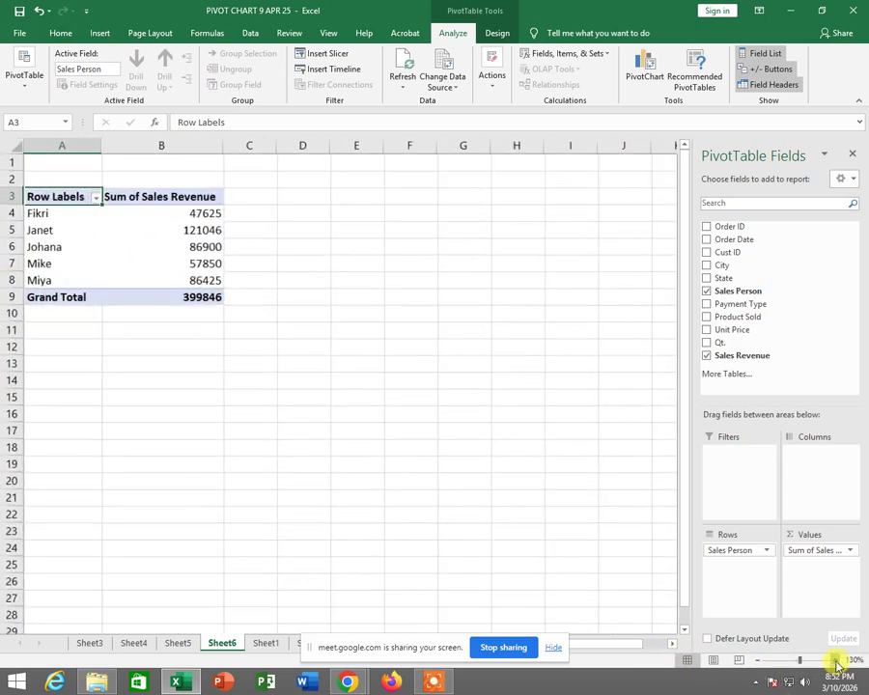
click(835, 659)
click(834, 660)
- Format the Sum of Sales Revenue column, B3:B9, in the dollar accounting number format
drag(212, 206, 210, 325)
click(60, 33)
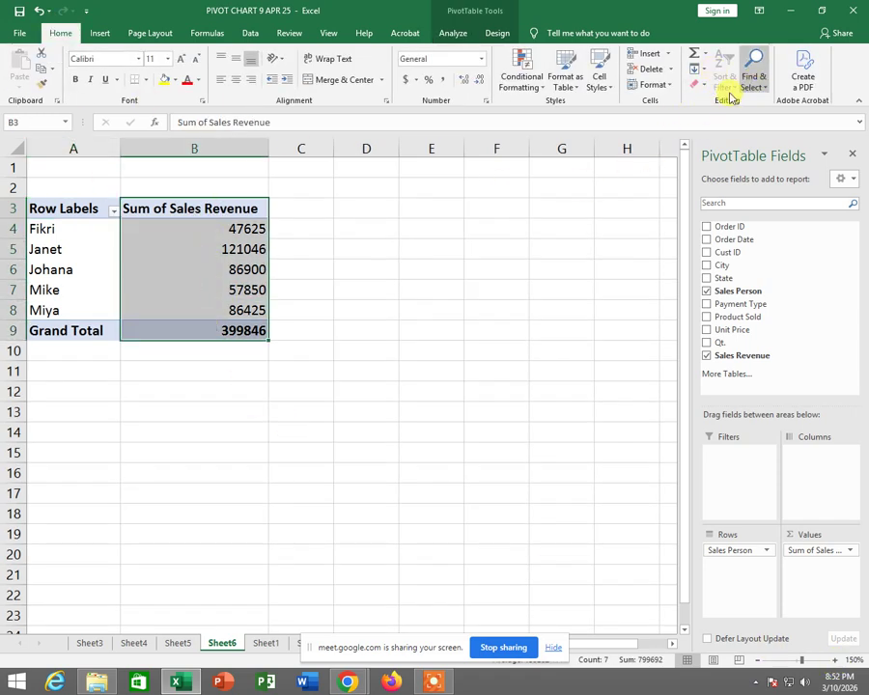
click(405, 85)
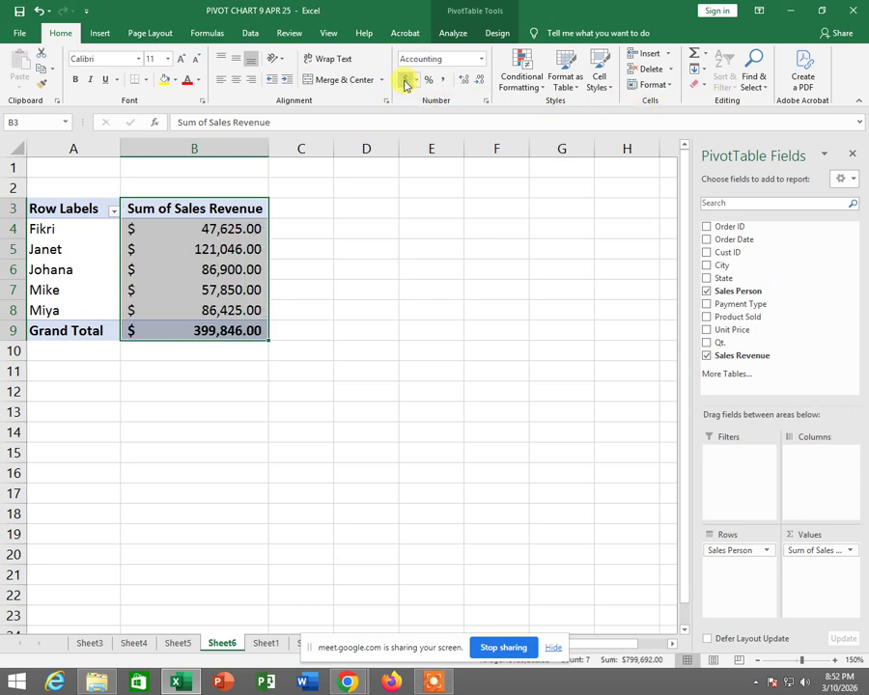
click(381, 253)
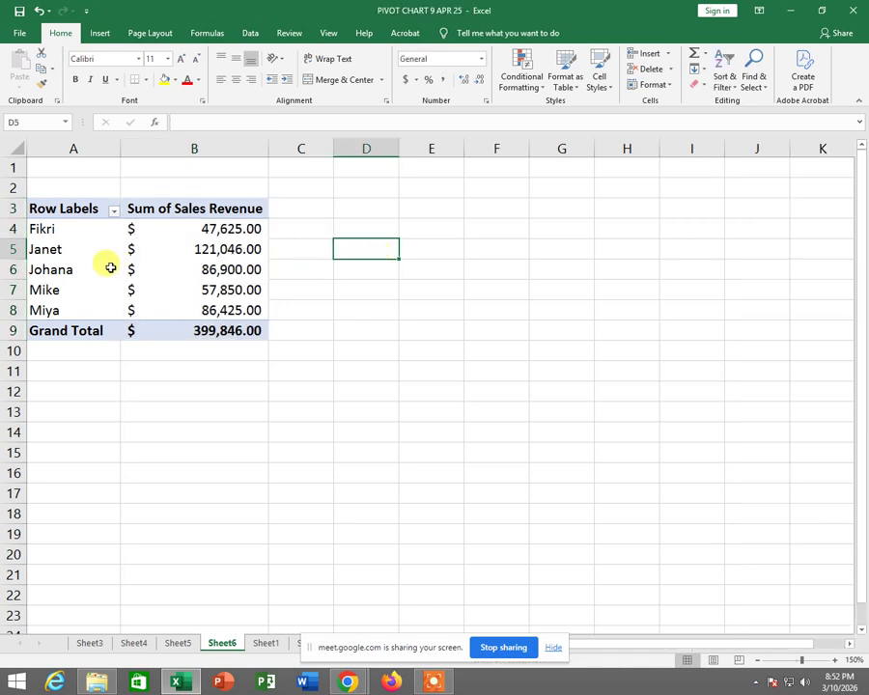
- Sort the sales people's revenue sums in B4:B8 from largest to smallest
click(195, 207)
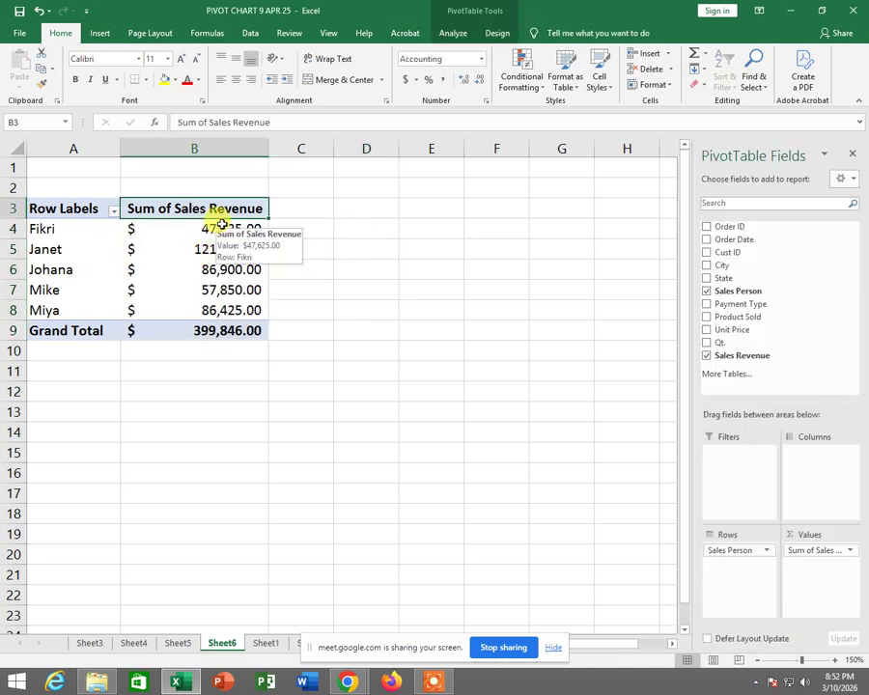
mouse_move(223, 225)
mouse_down()
mouse_move(207, 267)
mouse_move(211, 307)
mouse_up()
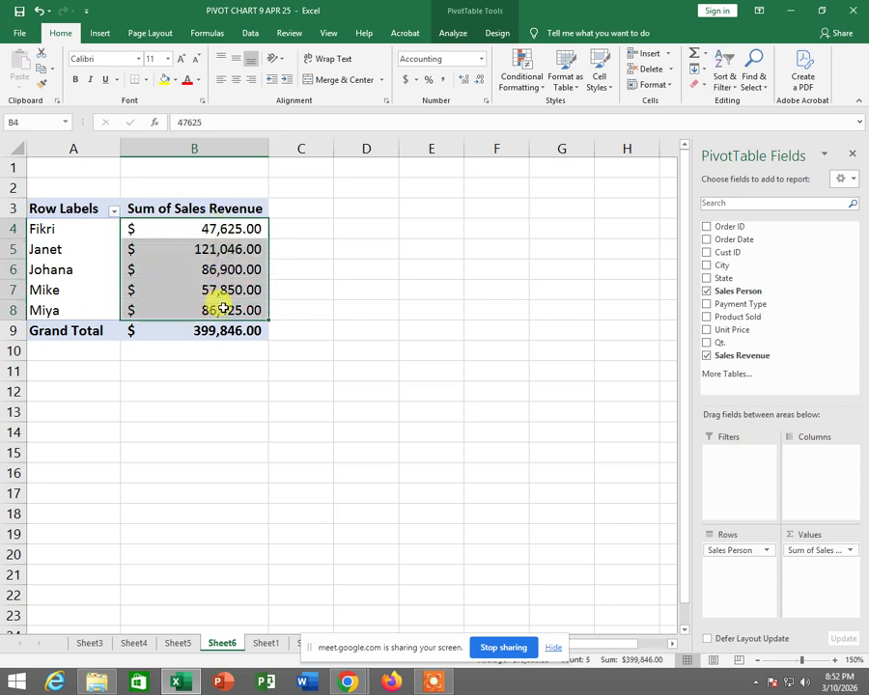
click(723, 80)
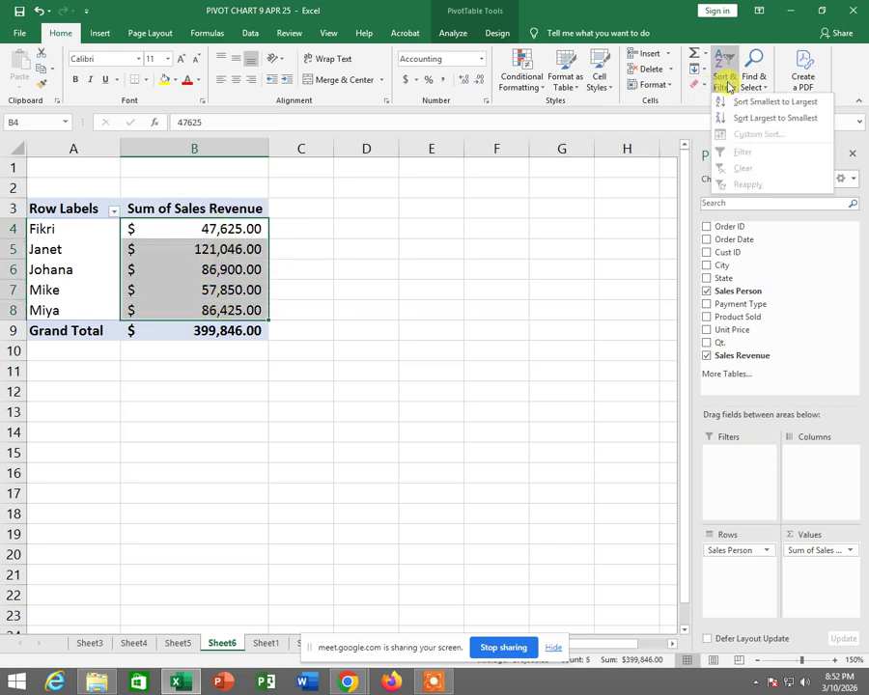
click(775, 120)
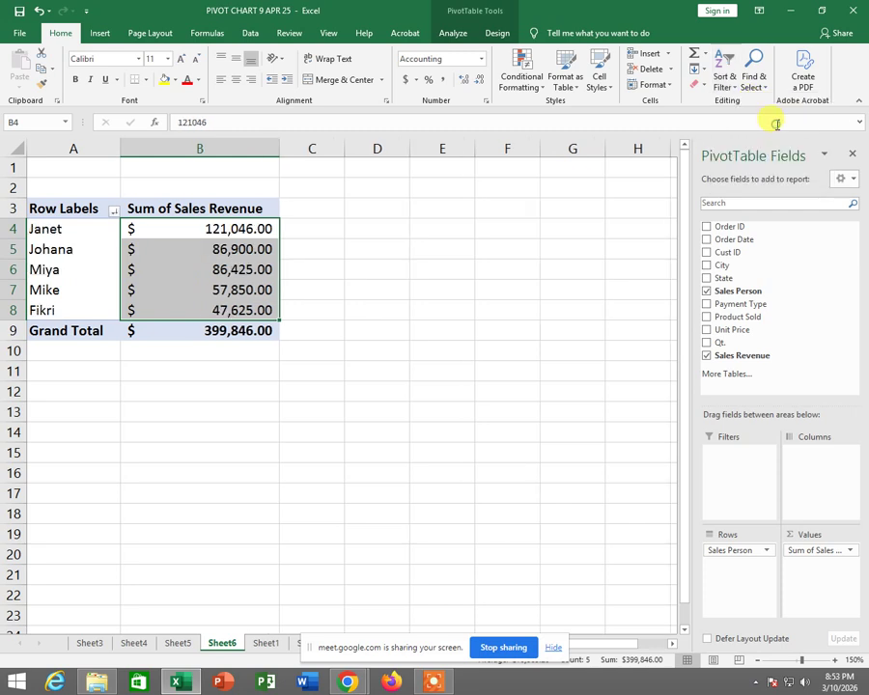
click(436, 286)
click(168, 235)
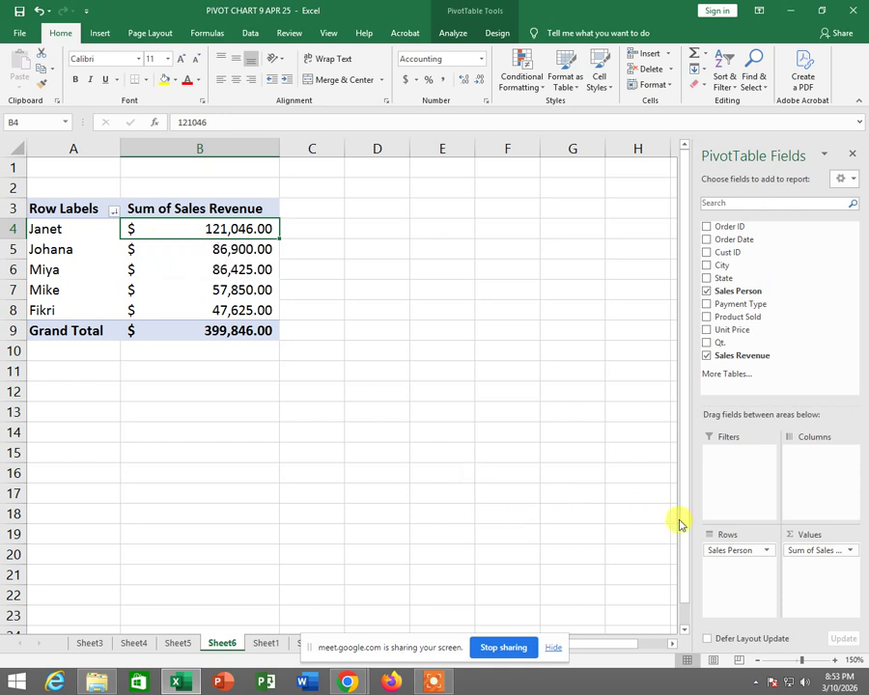
- Remove Sales Person from the rows and Sum of Sales Revenue from the values of the PivotTable
drag(721, 550, 526, 483)
drag(816, 550, 531, 448)
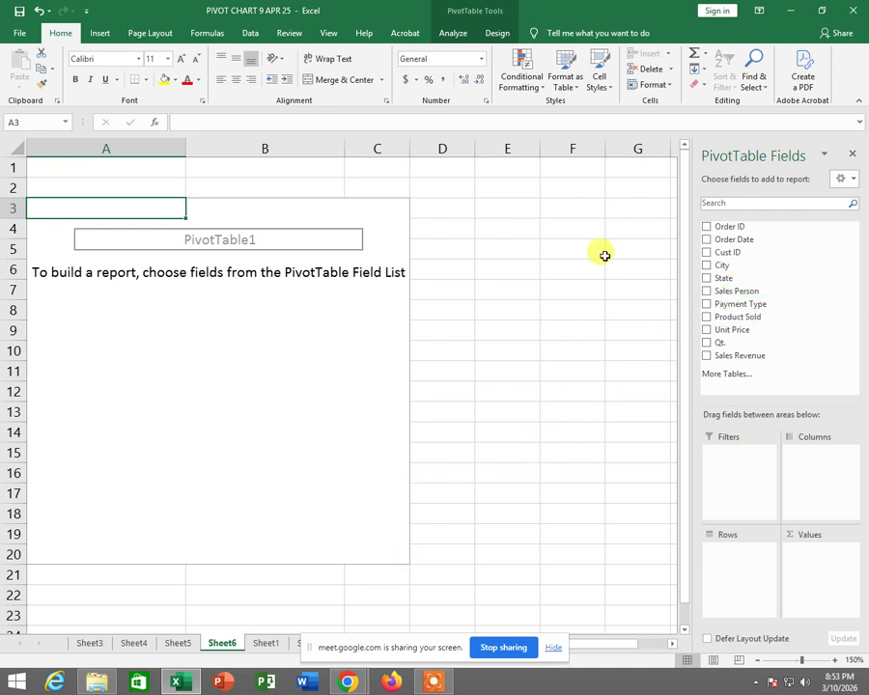
- Close the file browser, switch to Paint and paste the screenshot of the empty PivotTable worksheet
click(790, 10)
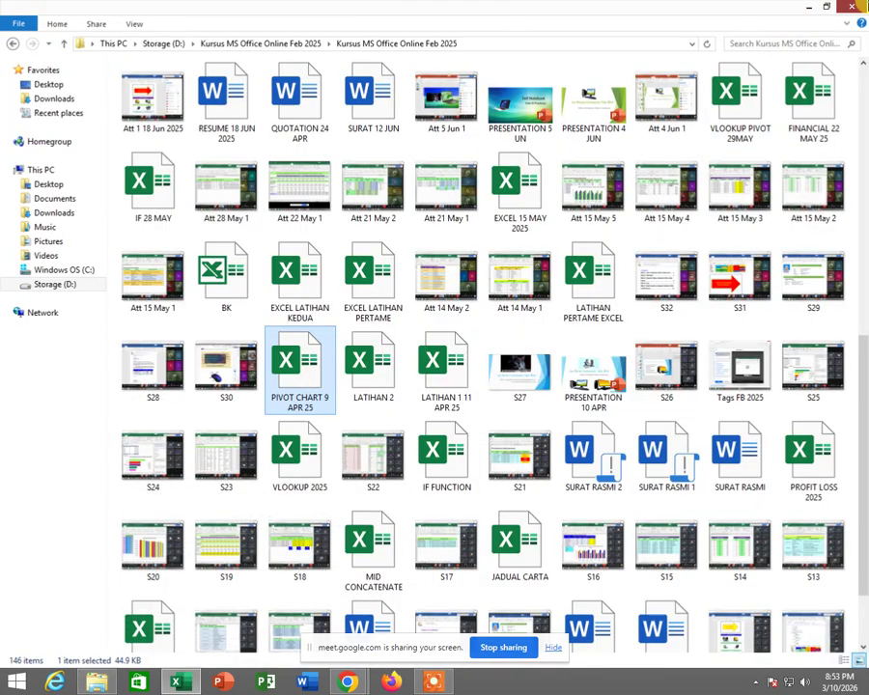
click(850, 7)
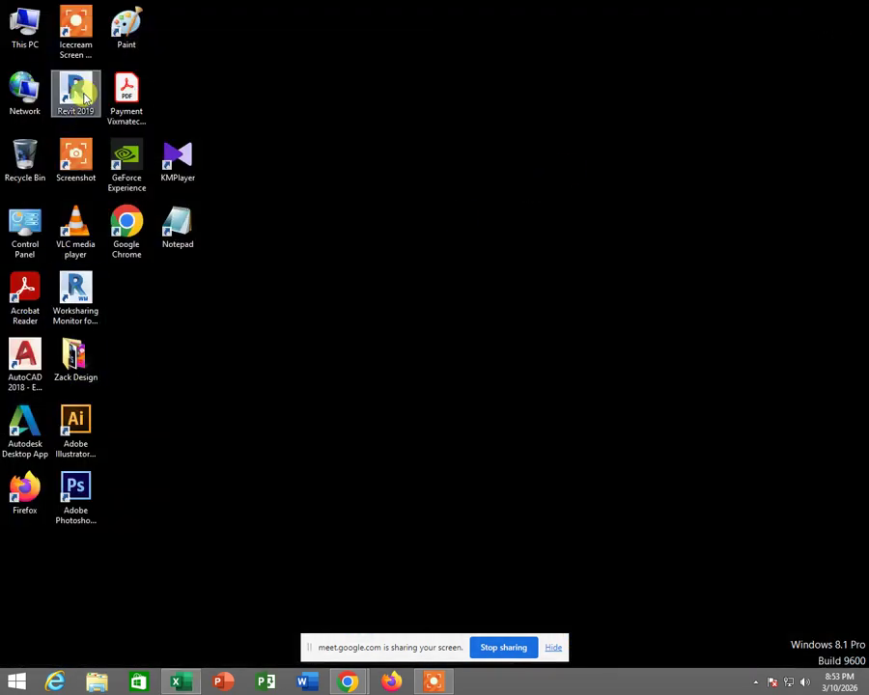
double_click(120, 23)
click(17, 50)
scroll(386, 249, down, 3)
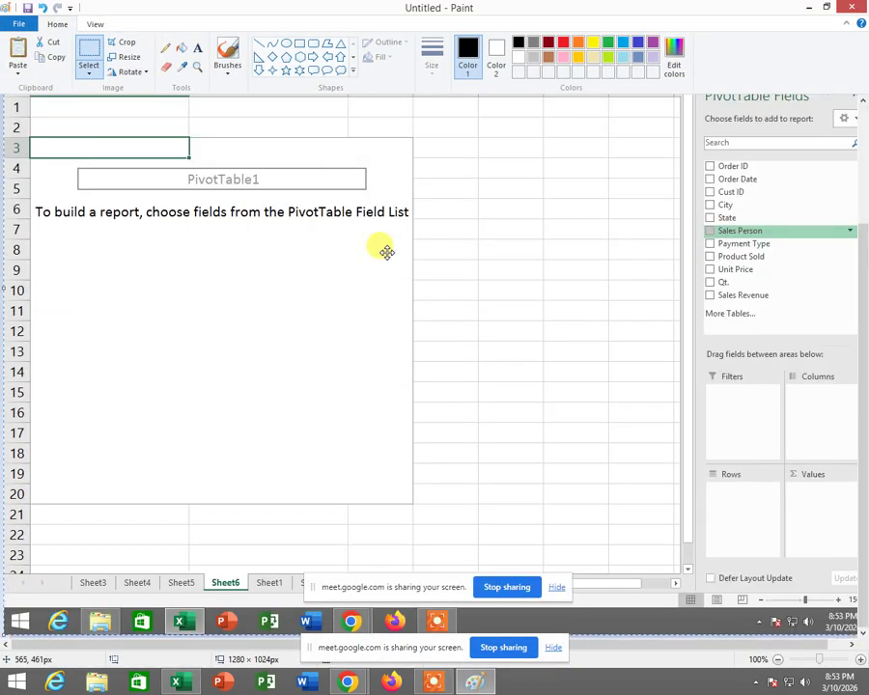
- Outline the Sales Person field in the pasted screenshot with a thick red rectangle
click(300, 43)
click(432, 56)
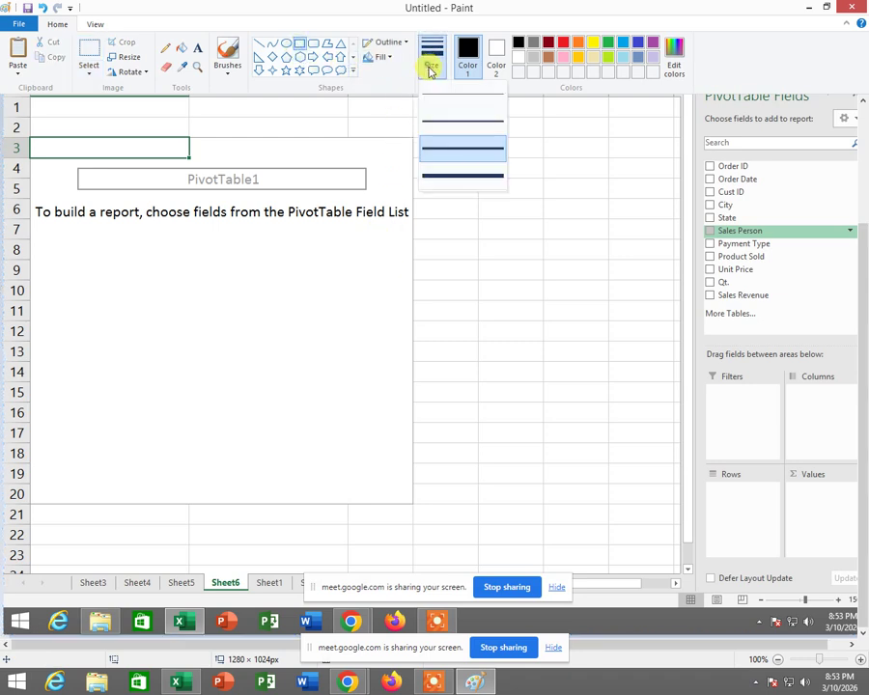
click(445, 174)
drag(691, 219, 811, 243)
click(563, 41)
- Draw a thick red freehand arrow from the outlined Sales Person field to the Rows area
click(167, 47)
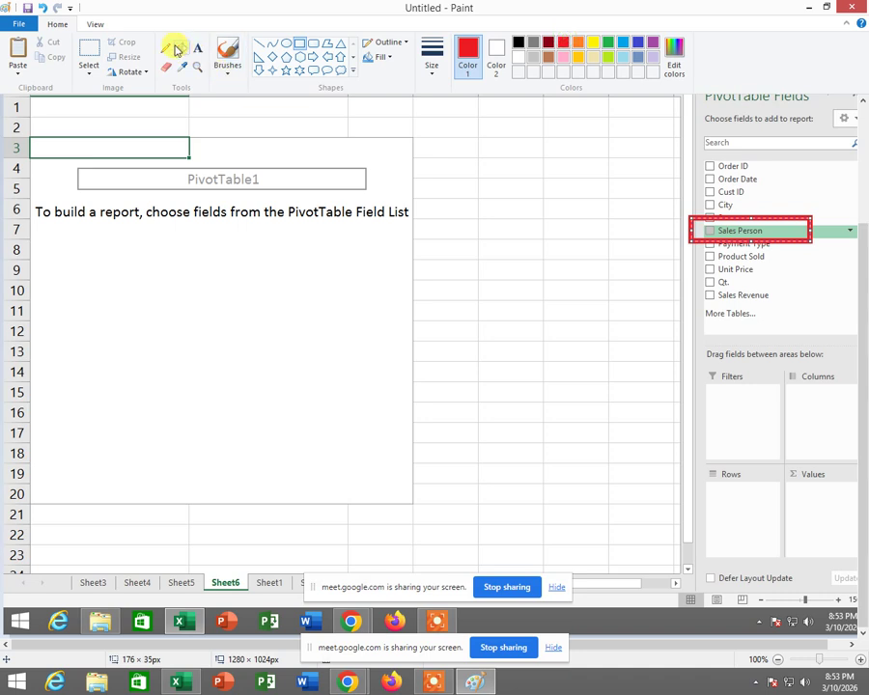
click(433, 68)
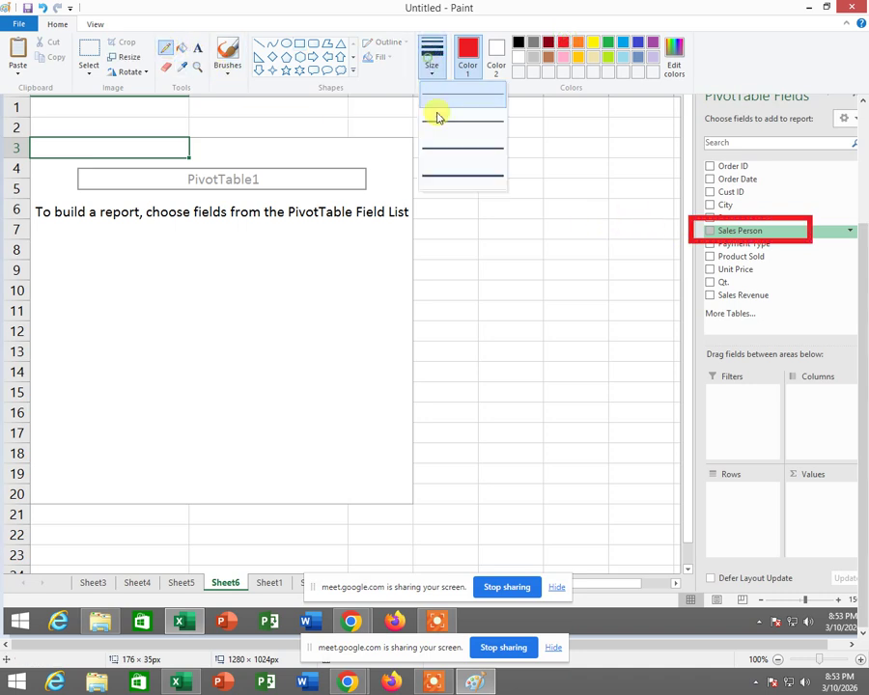
click(442, 169)
mouse_move(691, 230)
mouse_down()
mouse_move(635, 330)
mouse_move(702, 402)
mouse_move(708, 498)
mouse_move(700, 484)
mouse_up()
drag(711, 500, 725, 486)
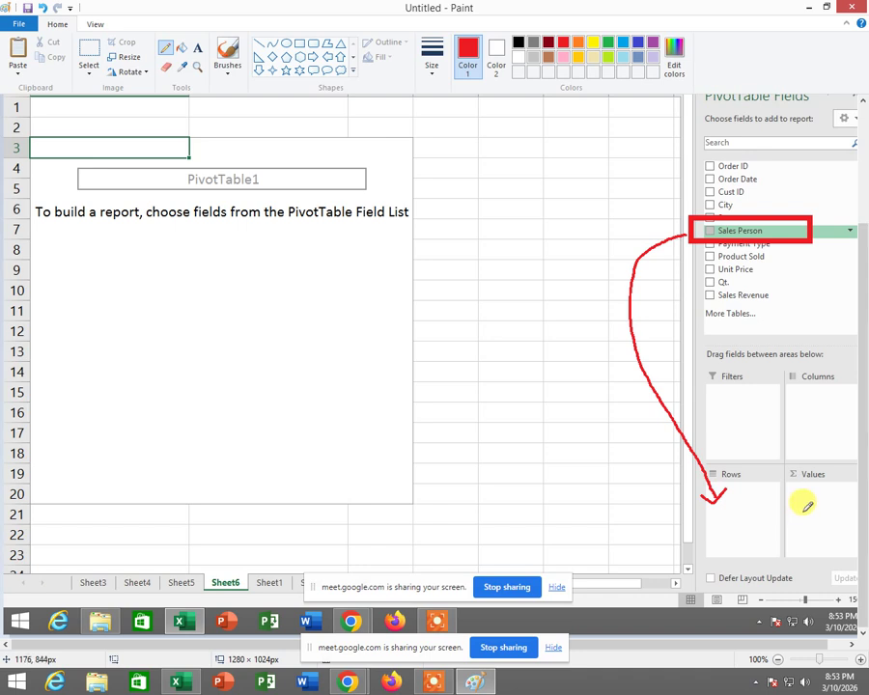
- Undo the Sales Person markings, and draw a red circle around Sales Revenue with an arrow to the Values area
key(ctrl+z)
key(ctrl+z)
key(ctrl+z)
key(ctrl+z)
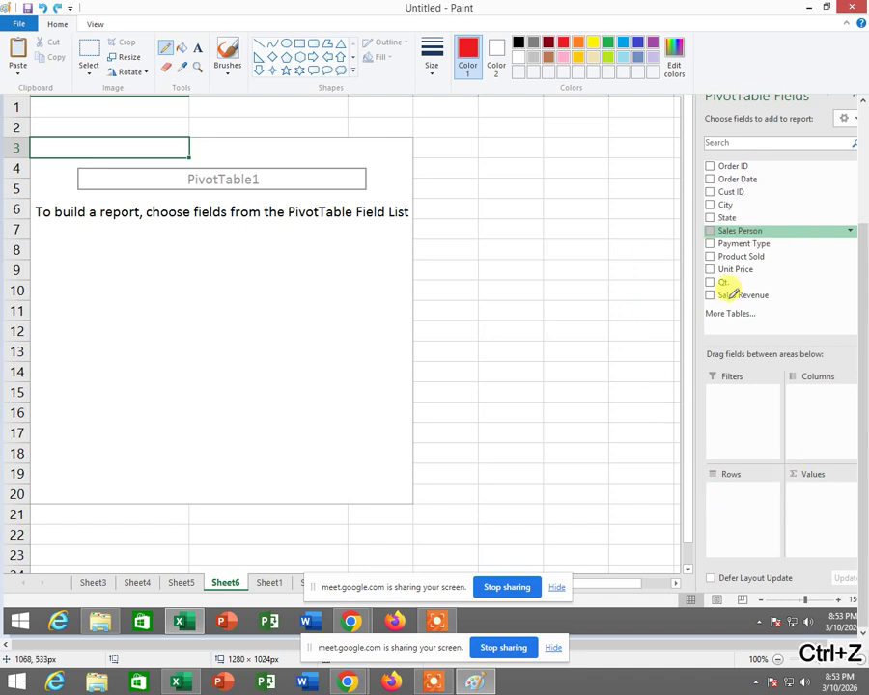
mouse_move(780, 293)
mouse_down()
mouse_move(673, 290)
mouse_move(785, 292)
mouse_up()
mouse_move(687, 305)
mouse_down()
mouse_move(671, 305)
mouse_move(737, 446)
mouse_move(828, 500)
mouse_move(836, 511)
mouse_move(817, 521)
mouse_up()
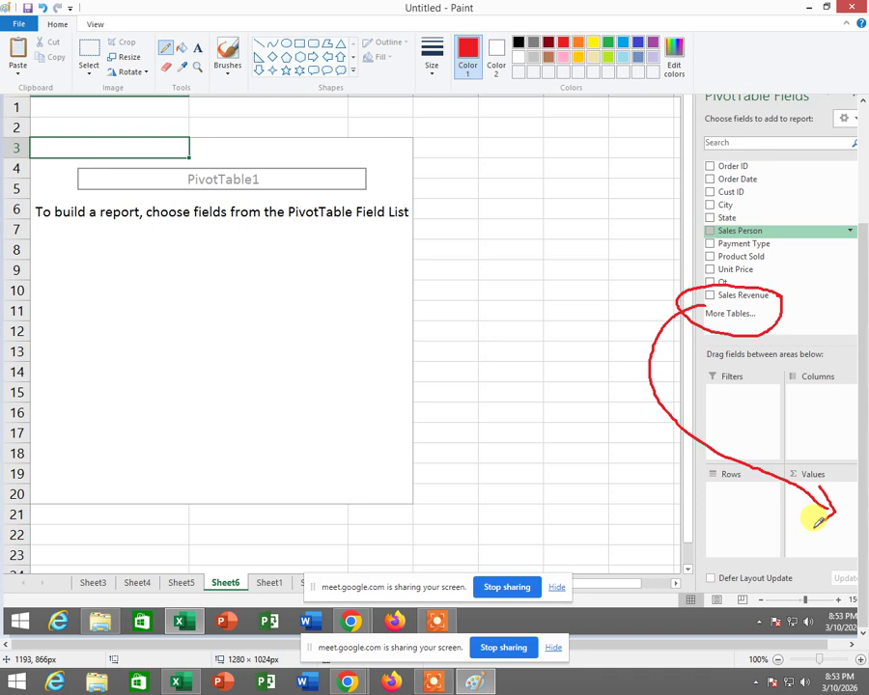
- Start a blank picture without saving the annotated screenshot, and switch back to the Excel workbook
click(14, 23)
click(14, 45)
click(452, 343)
click(810, 7)
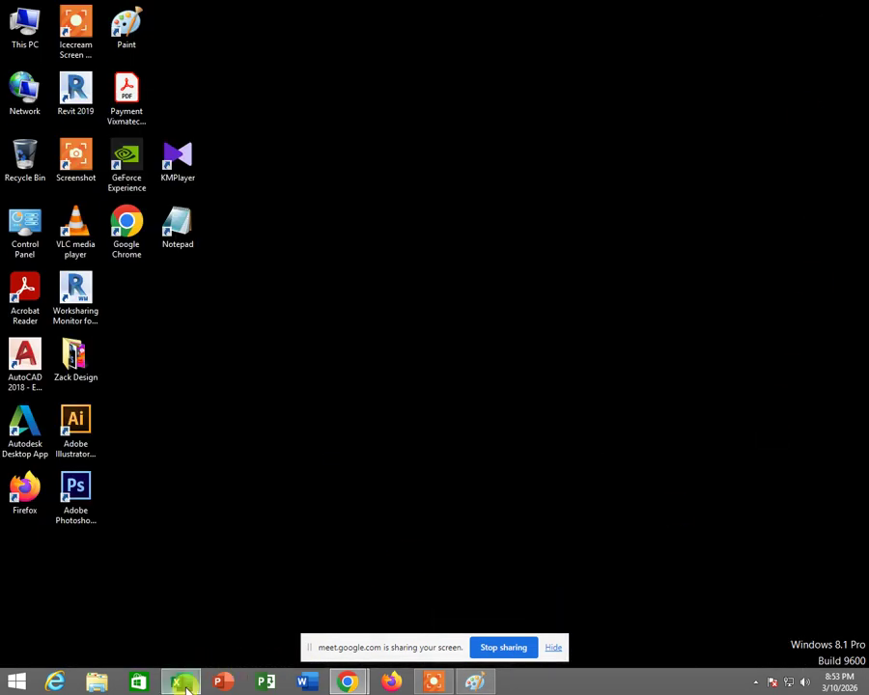
click(184, 682)
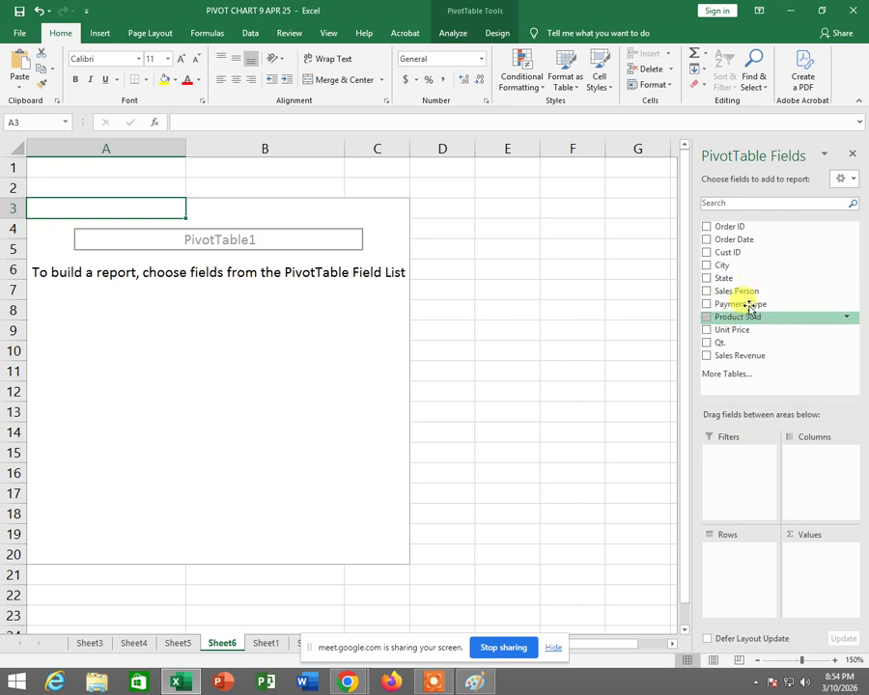
- Lay out the emptied PivotTable with Sales Person as rows and the sum of Sales Revenue as values
drag(747, 292, 743, 560)
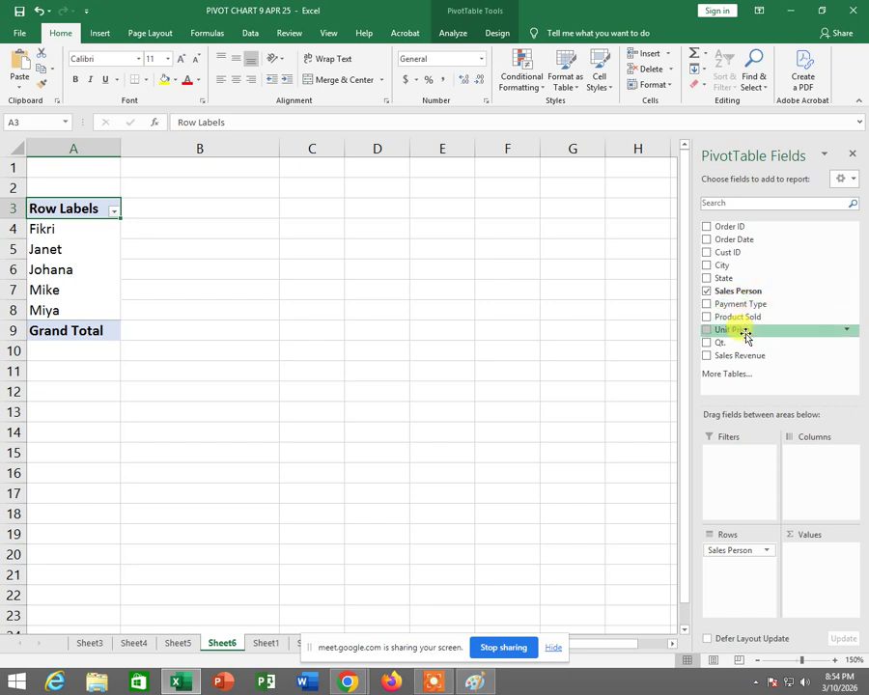
drag(742, 354, 830, 570)
click(245, 229)
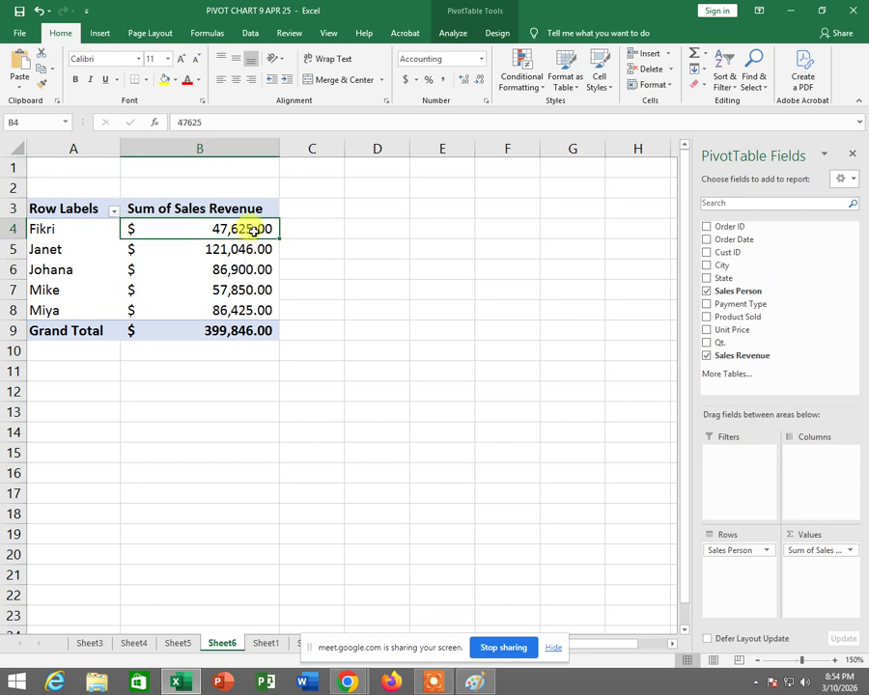
- Sort the sales people's revenue sums in B4:B8 from largest to smallest
drag(252, 228, 251, 306)
click(737, 87)
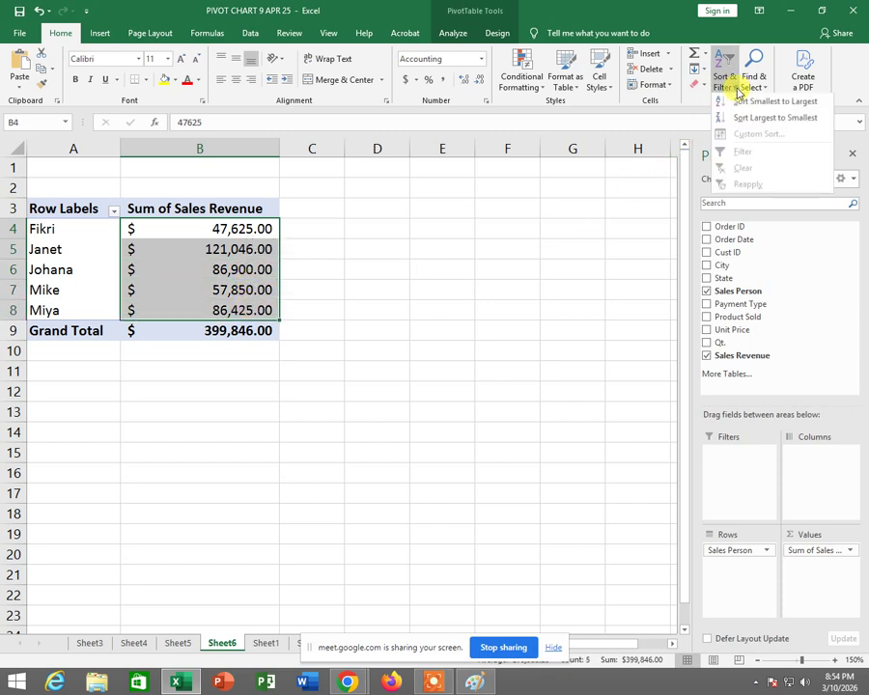
click(814, 118)
click(488, 267)
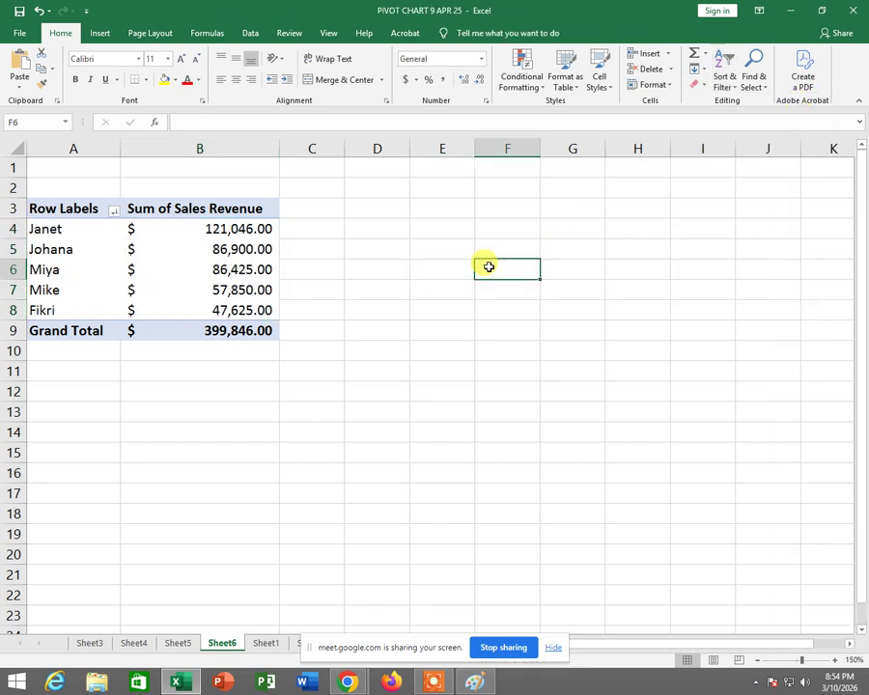
- Create another PivotTable on a new worksheet from the order table range Sheet1!$A$3:$K$24
click(179, 643)
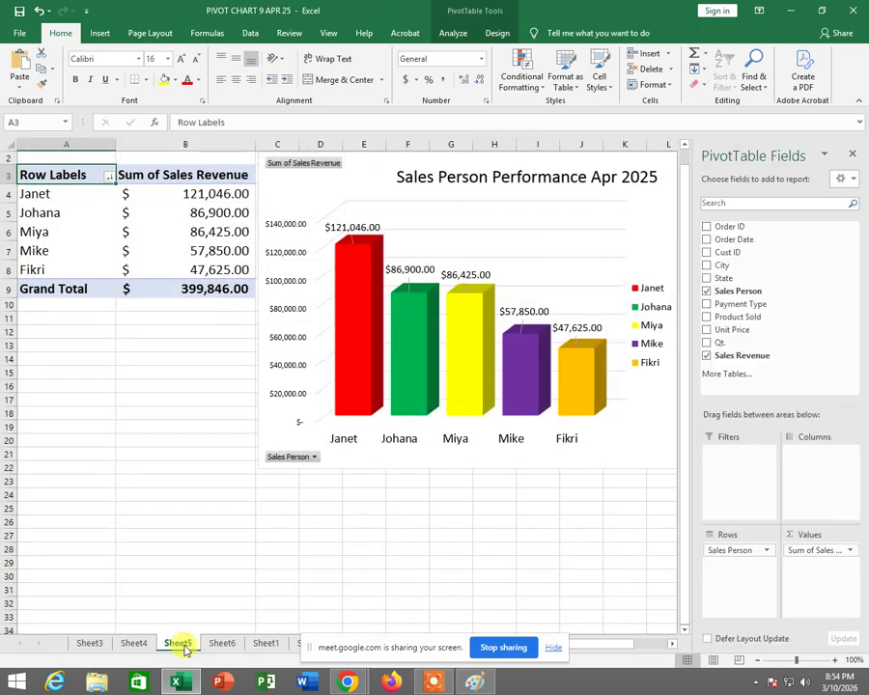
click(267, 644)
click(117, 201)
click(65, 201)
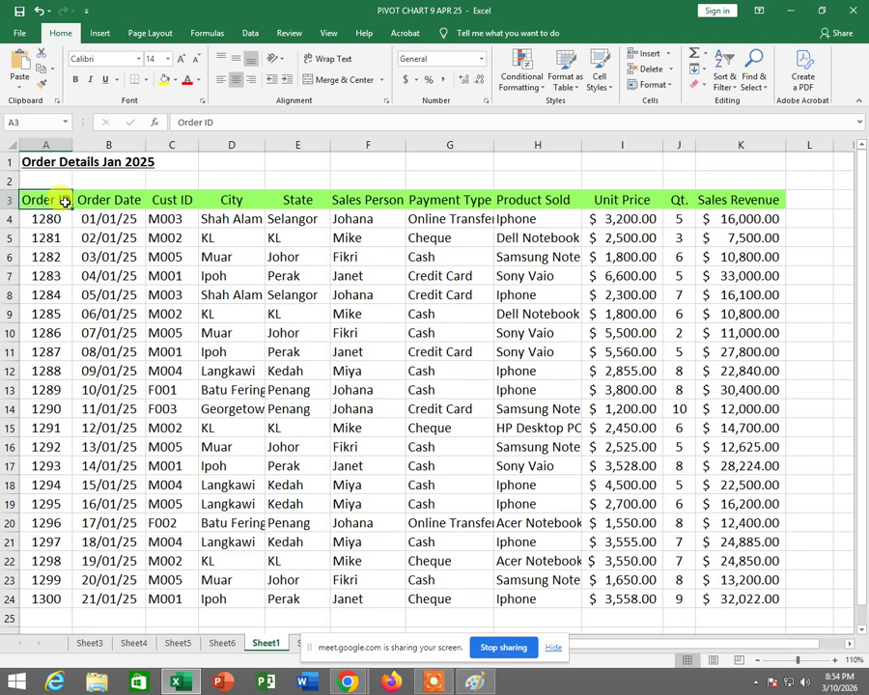
click(77, 199)
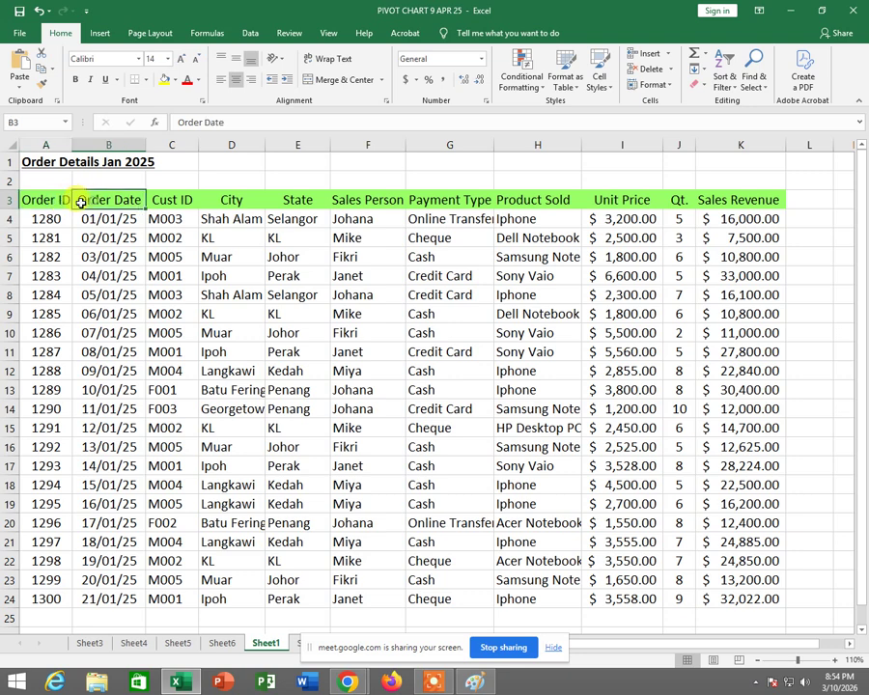
click(42, 199)
click(99, 35)
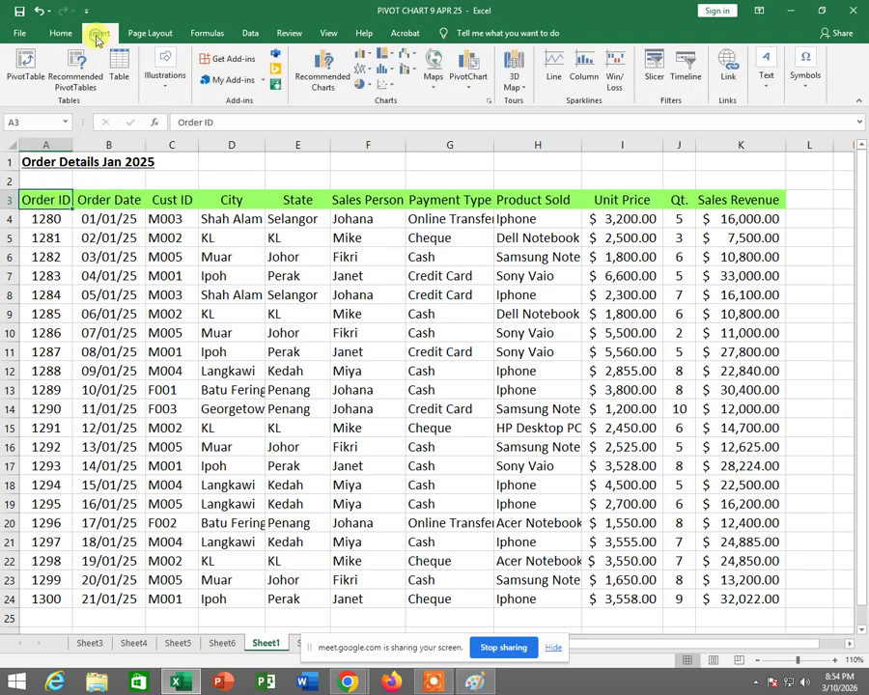
click(32, 66)
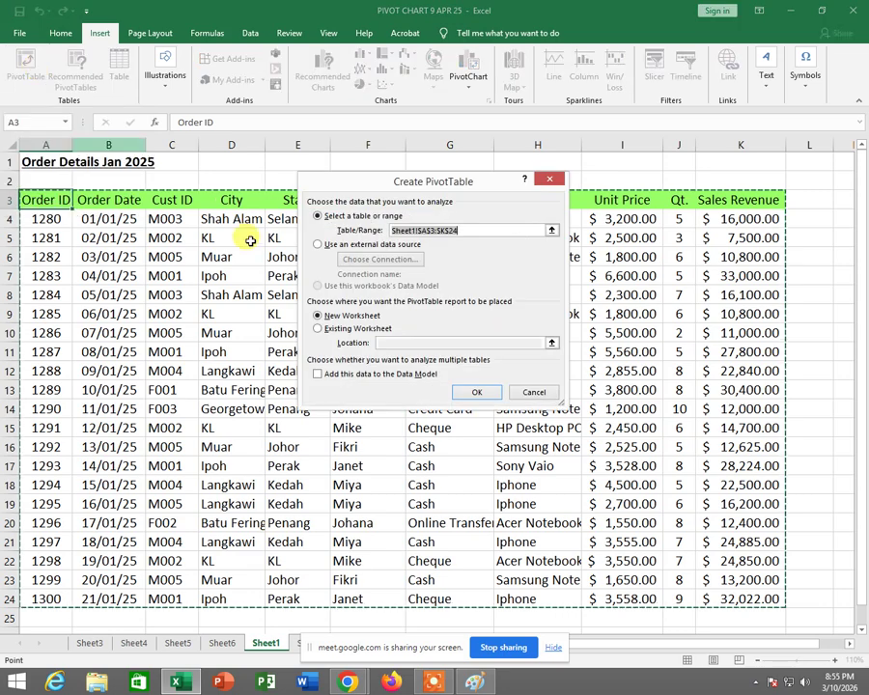
click(469, 392)
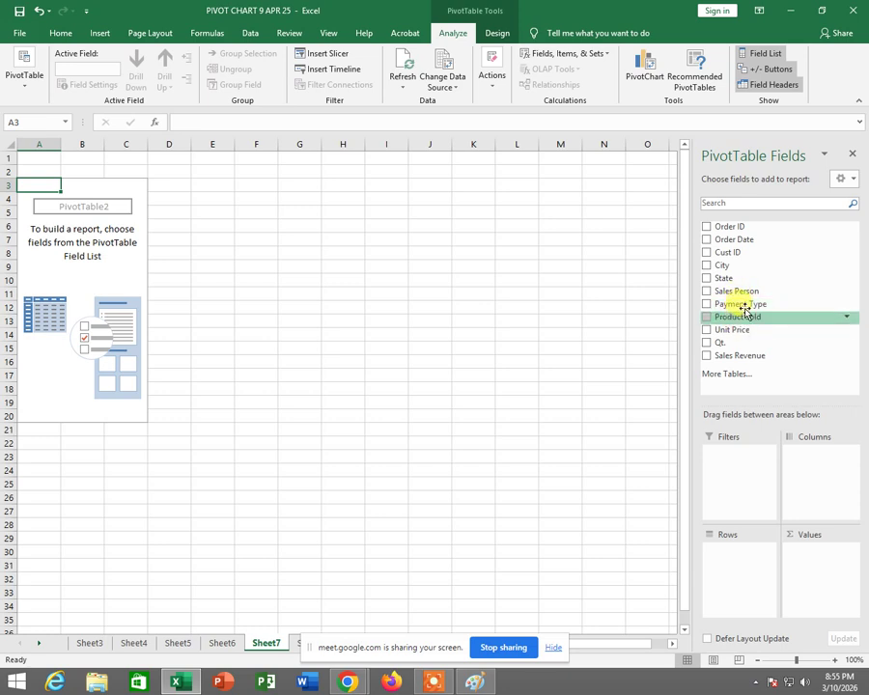
- Lay out the new PivotTable with Product Sold as rows and the sum of Sales Revenue as values
drag(745, 325, 734, 578)
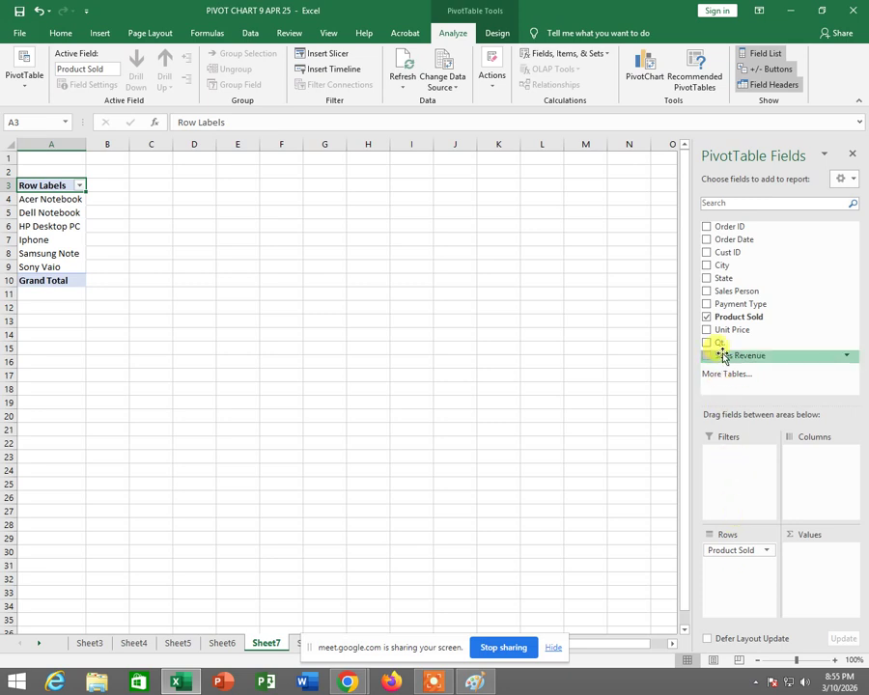
drag(723, 356, 819, 569)
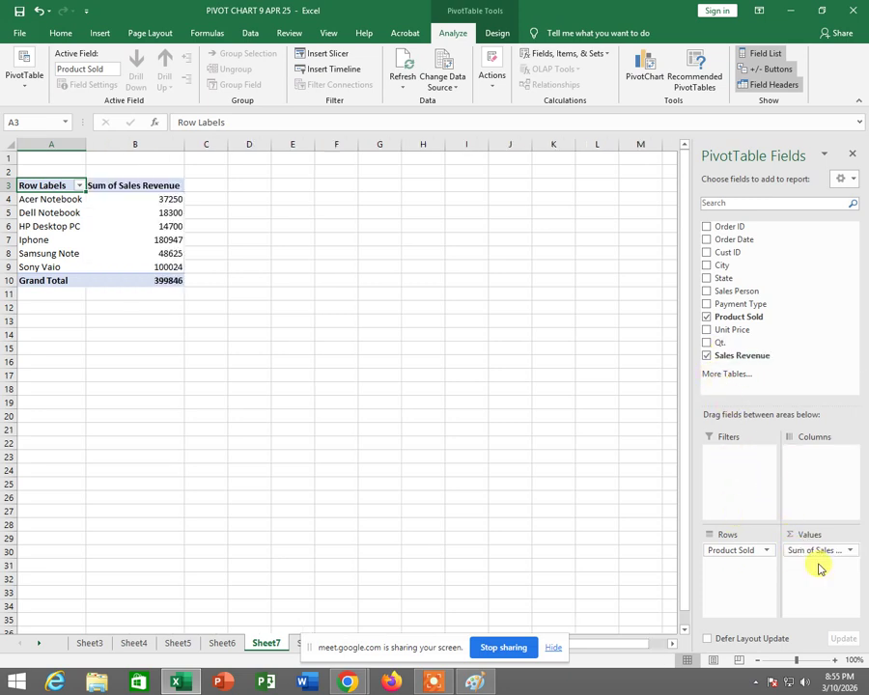
click(161, 188)
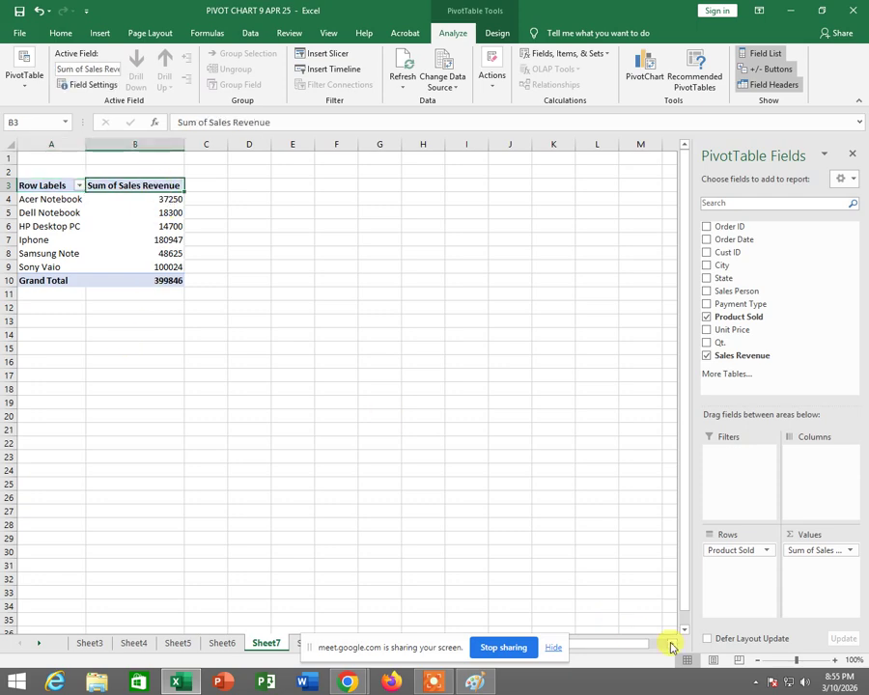
- Format the product revenue sums and grand total in B4:B10 in the dollar accounting number format
click(836, 661)
click(836, 663)
click(837, 662)
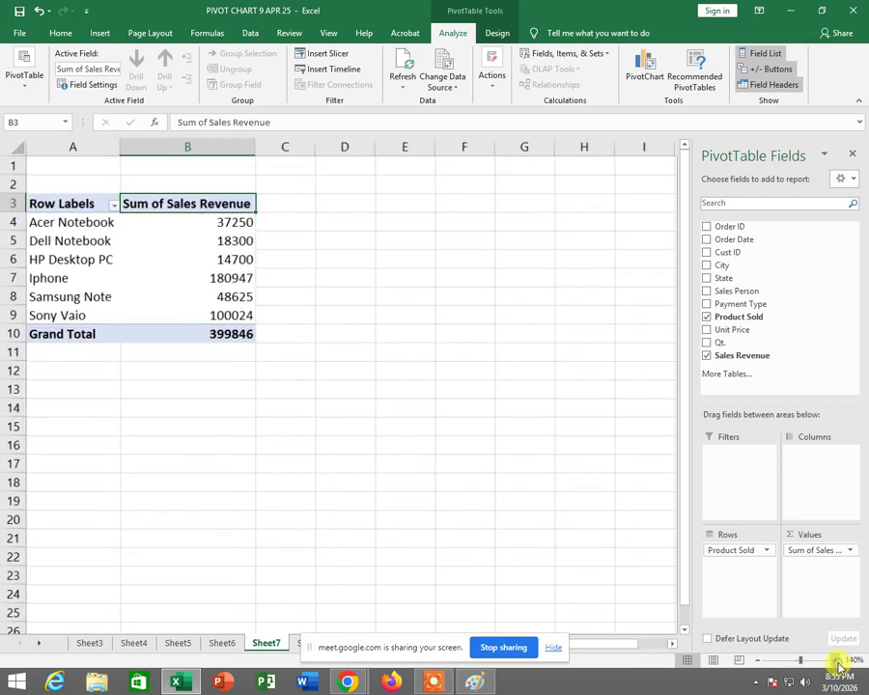
click(836, 662)
click(836, 662)
click(836, 662)
drag(266, 250, 260, 239)
click(253, 298)
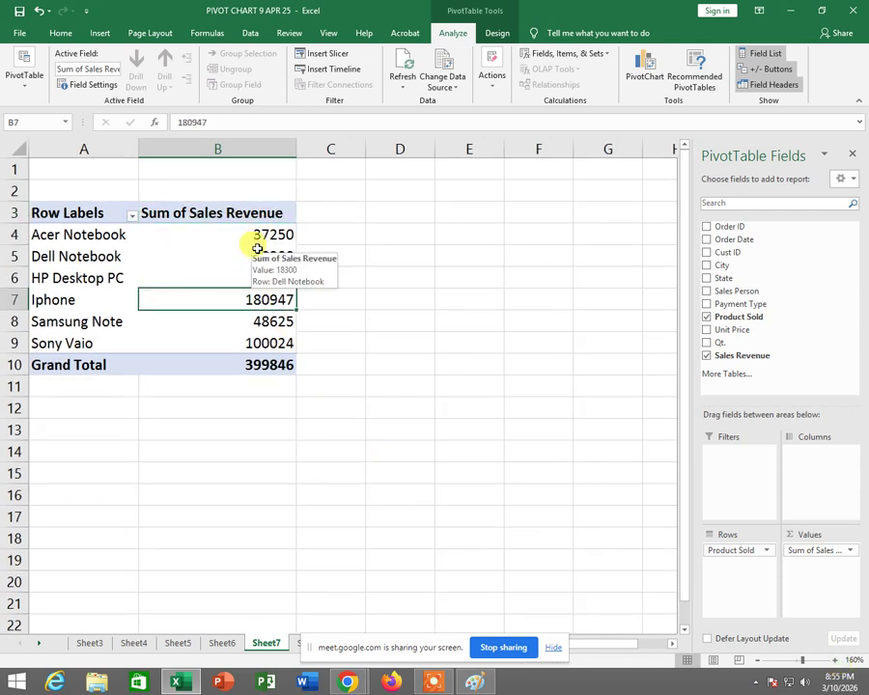
drag(266, 233, 254, 345)
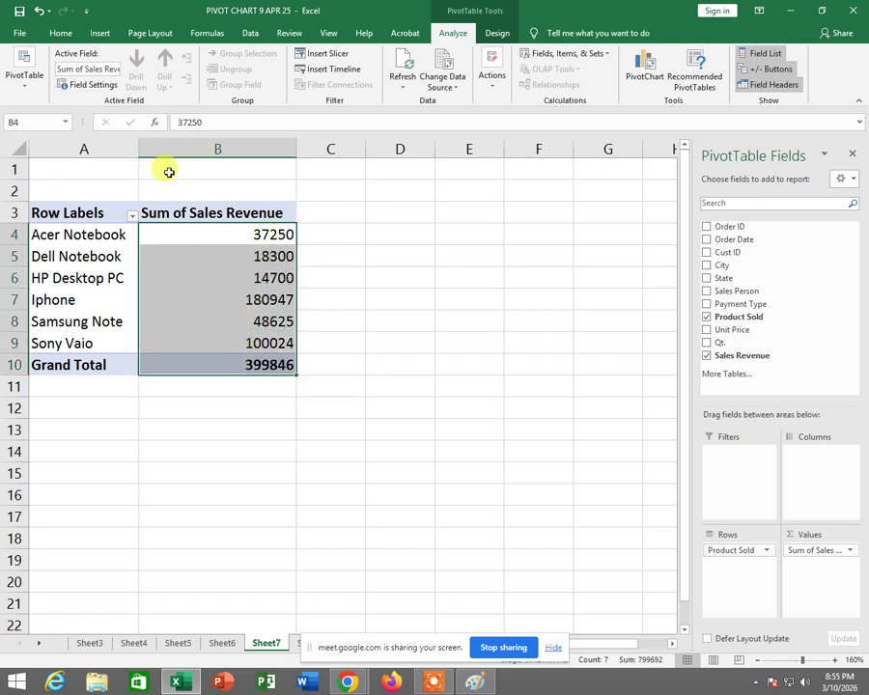
click(64, 35)
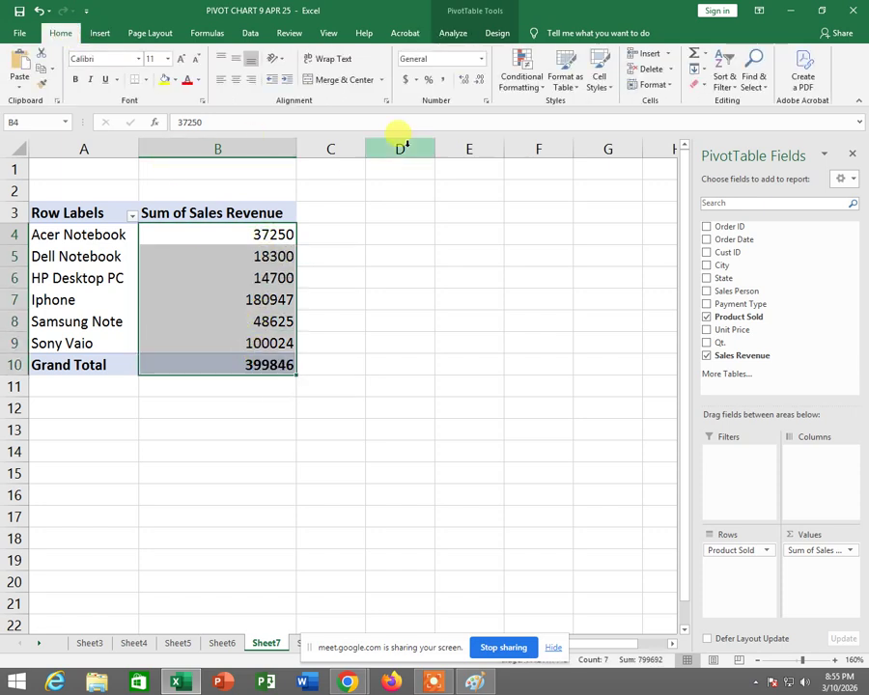
click(410, 85)
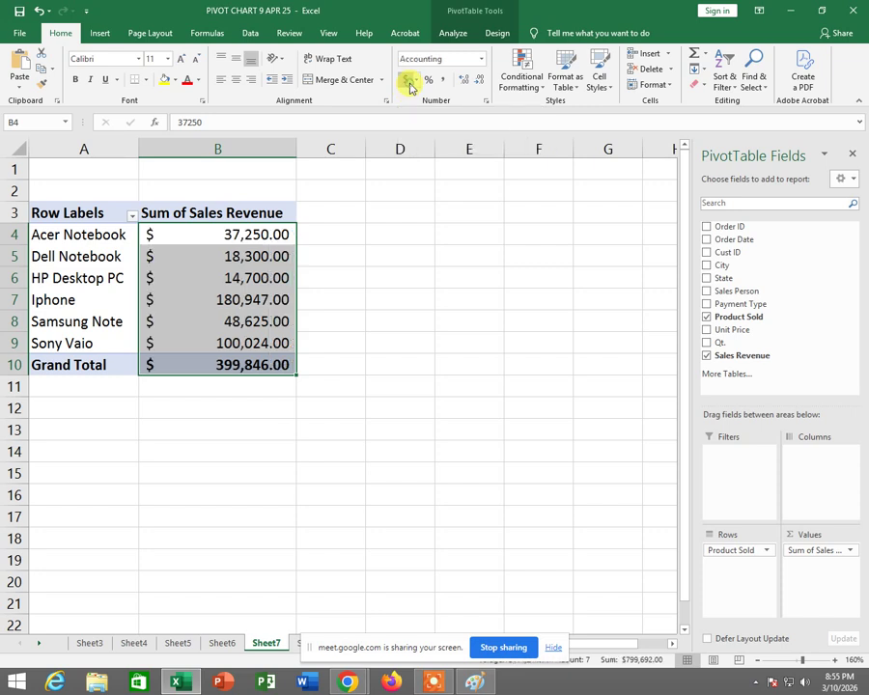
click(334, 262)
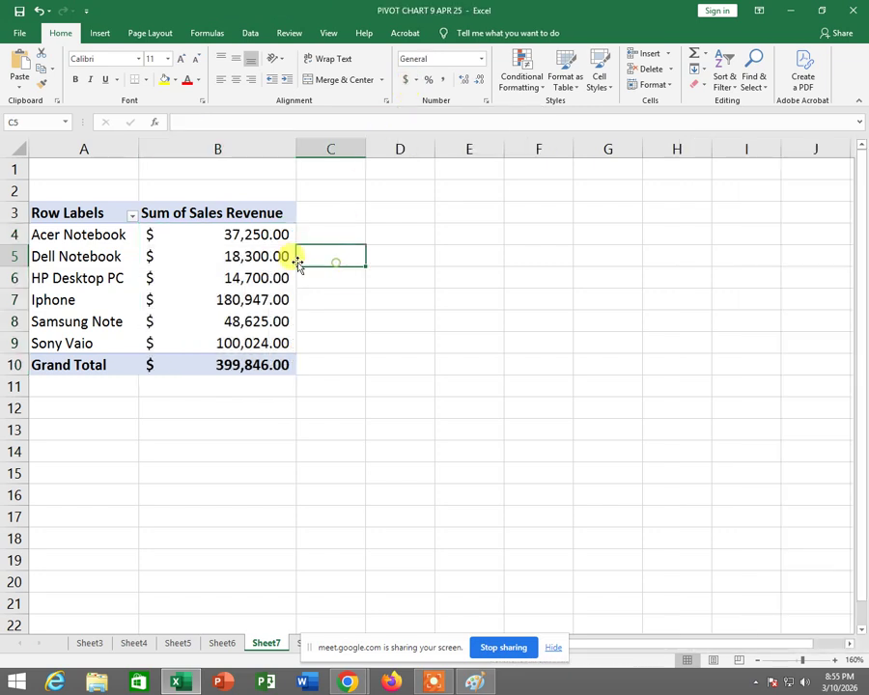
- Sort the product revenue sums in B4:B9 from largest to smallest
drag(258, 235, 249, 333)
drag(248, 231, 248, 340)
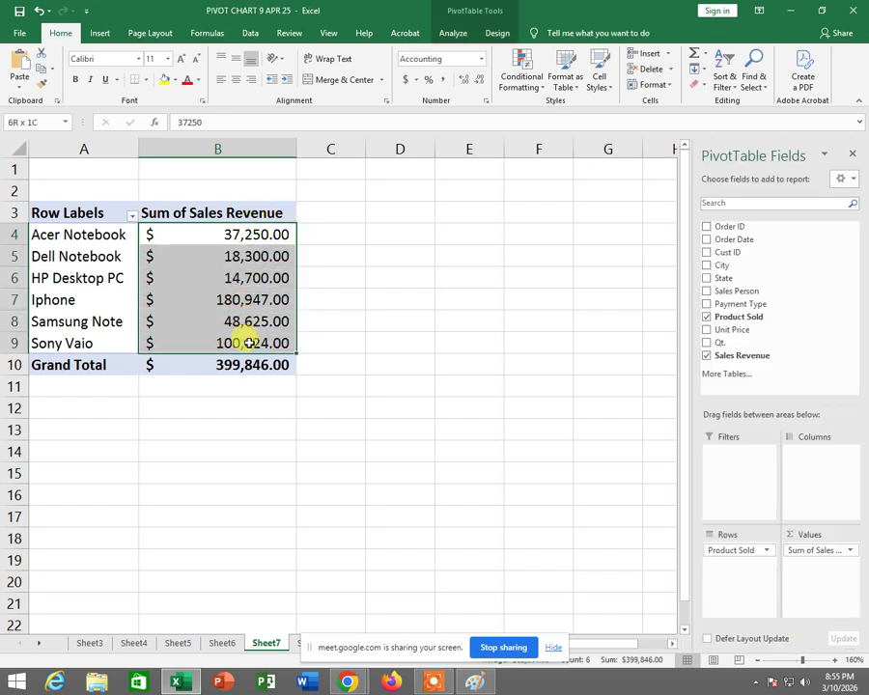
click(708, 71)
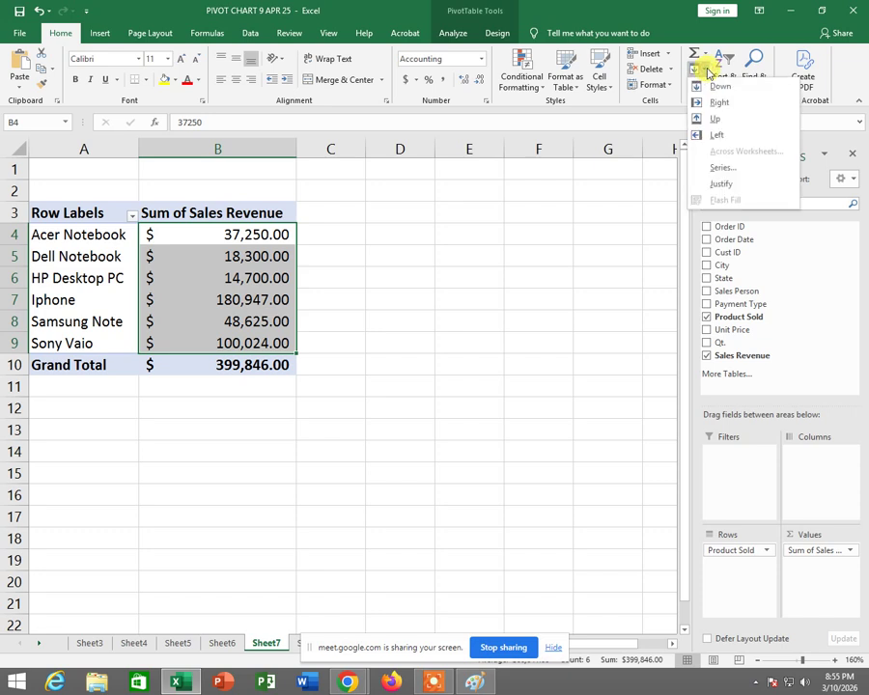
click(710, 74)
click(723, 81)
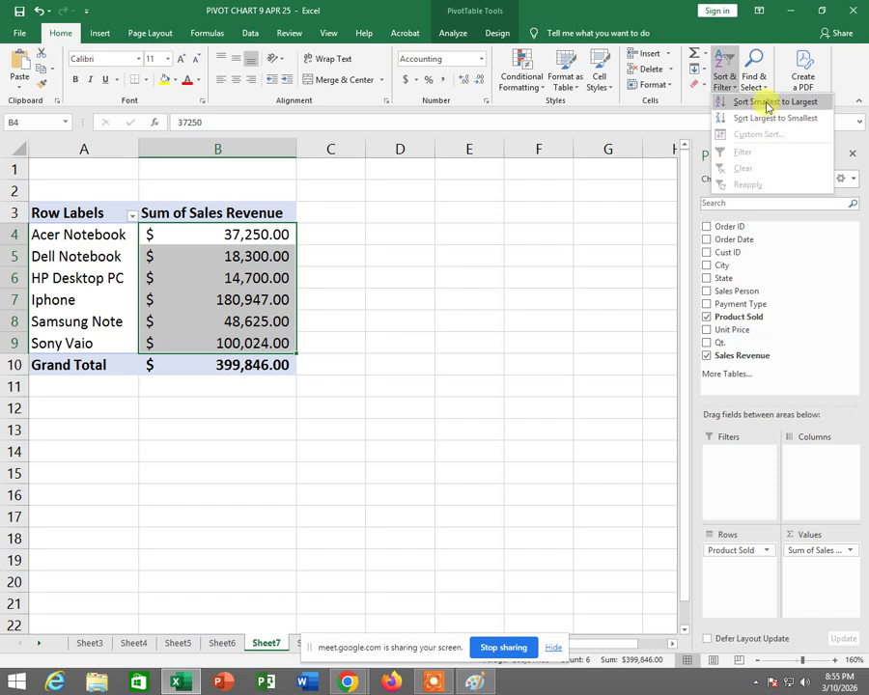
click(768, 117)
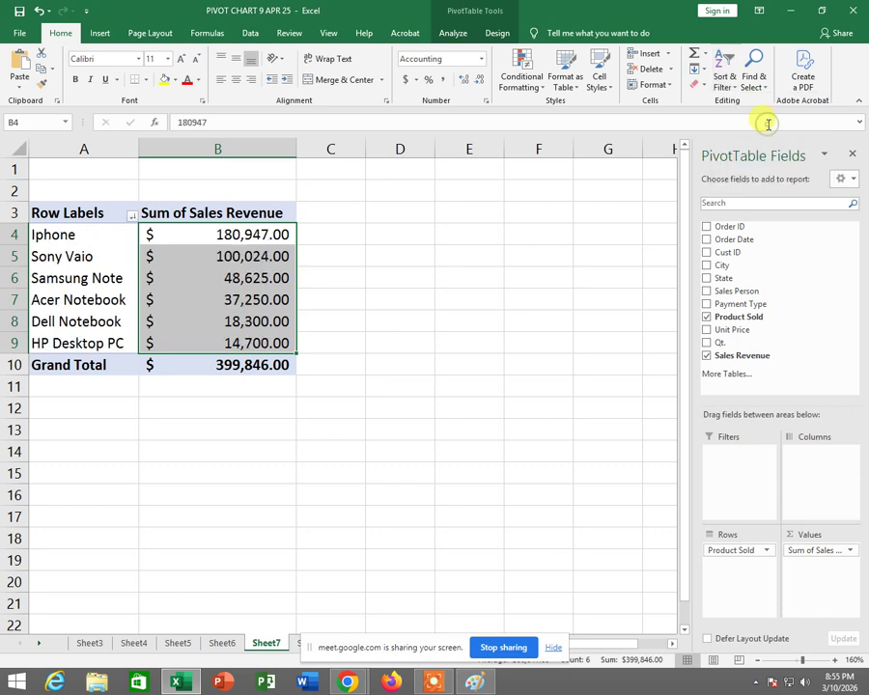
click(521, 237)
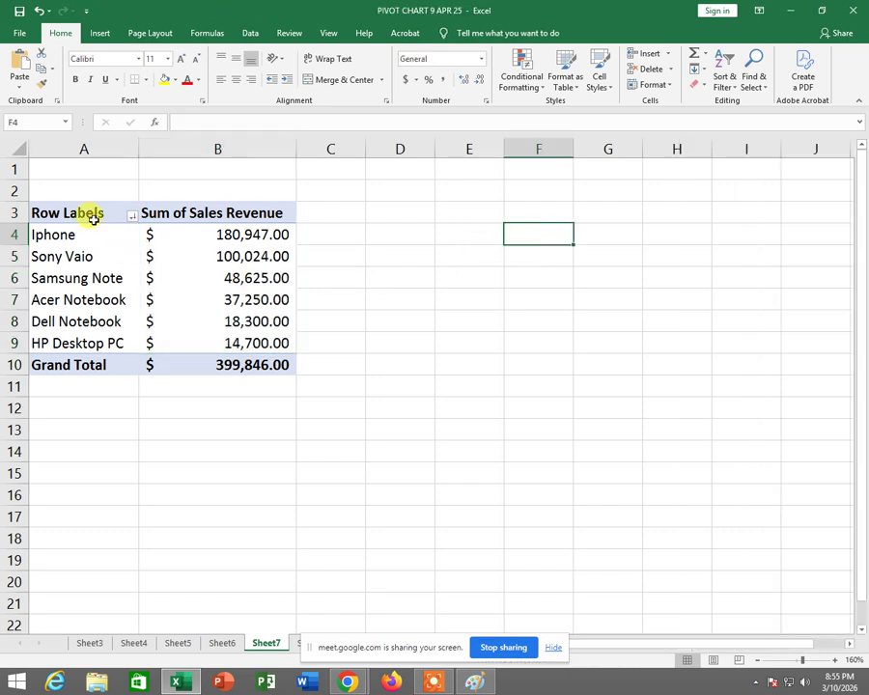
drag(92, 215, 238, 343)
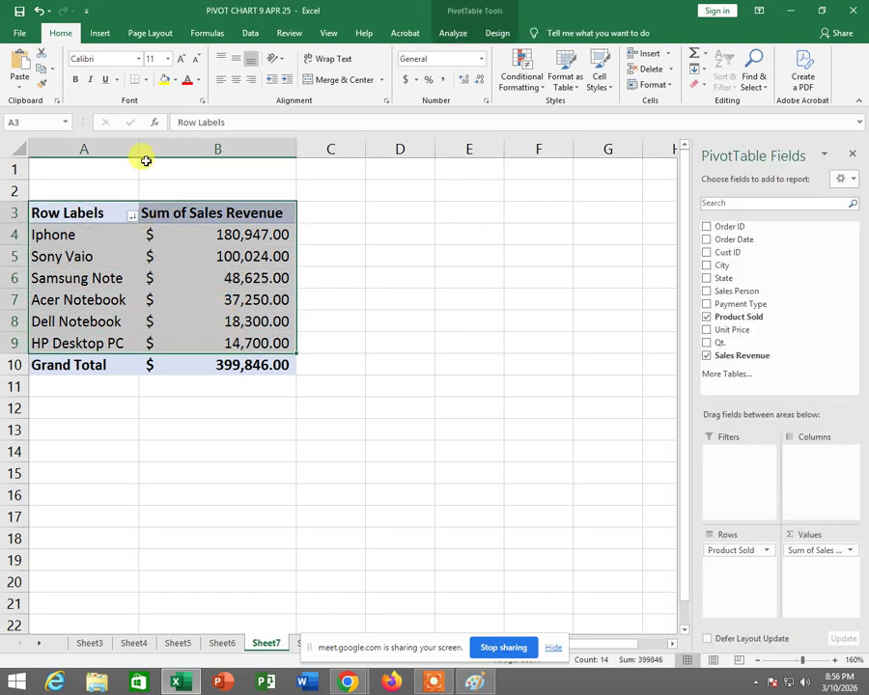
click(102, 35)
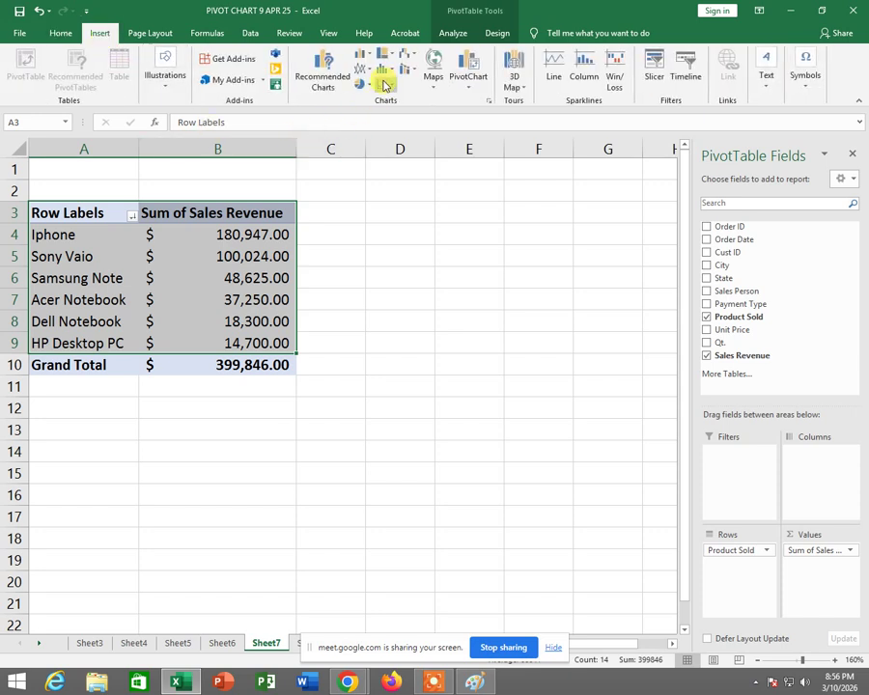
click(373, 60)
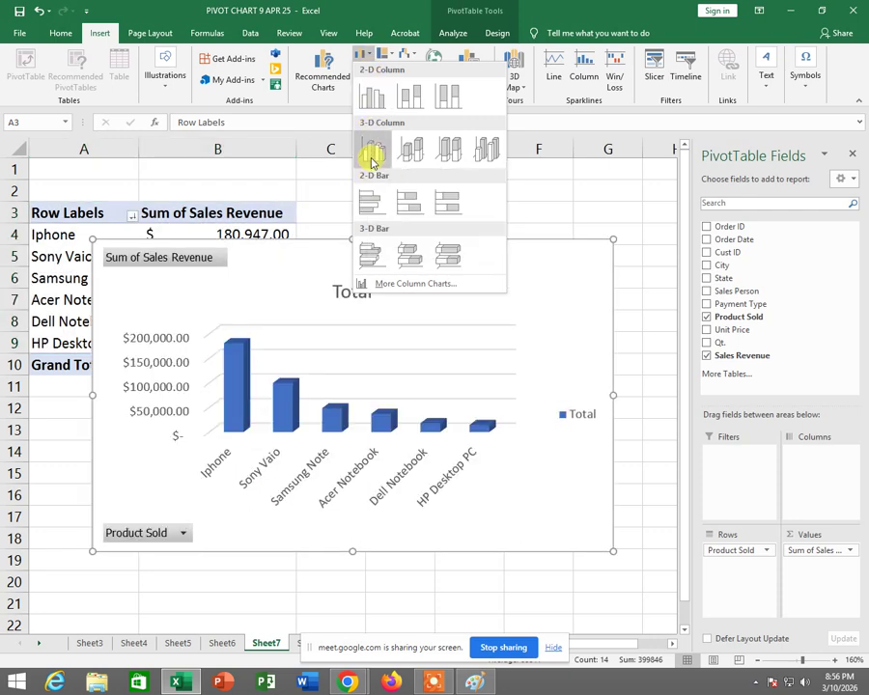
click(622, 204)
click(371, 344)
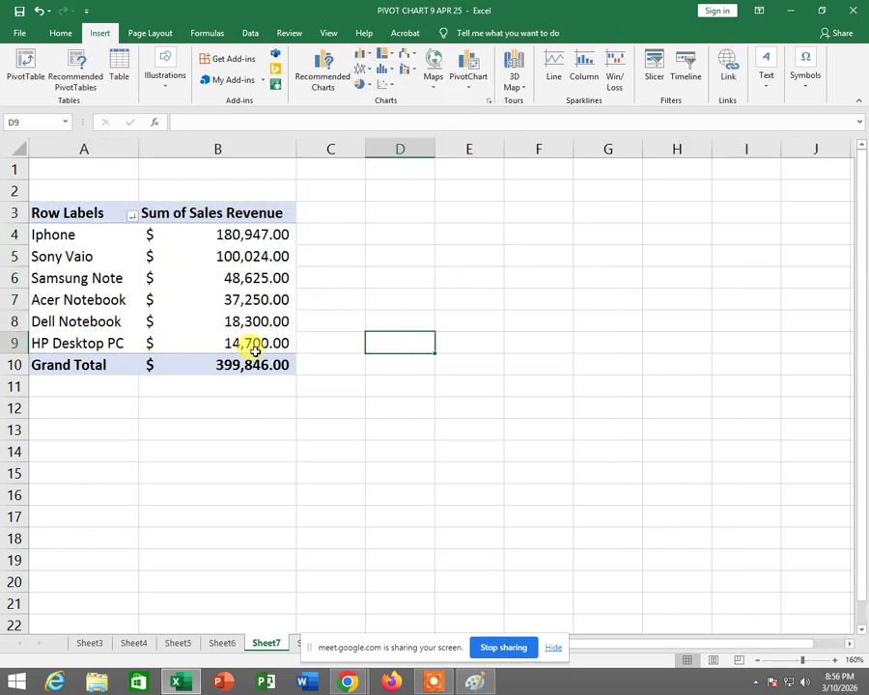
- Insert a 3-D clustered column PivotChart from A3:B9 and make it taller, spanning columns A to F down to about row 22
drag(253, 343, 60, 212)
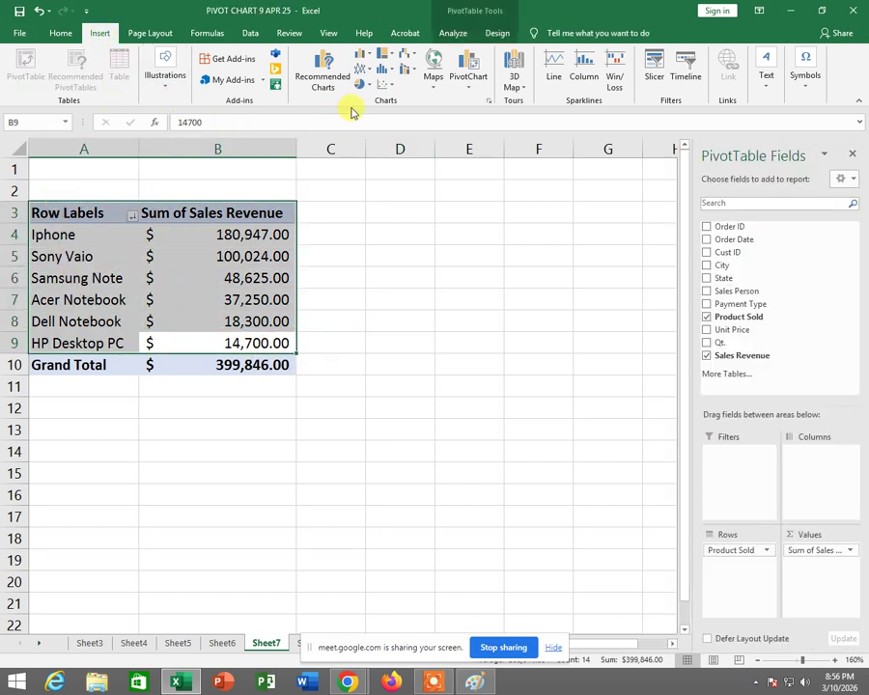
click(372, 55)
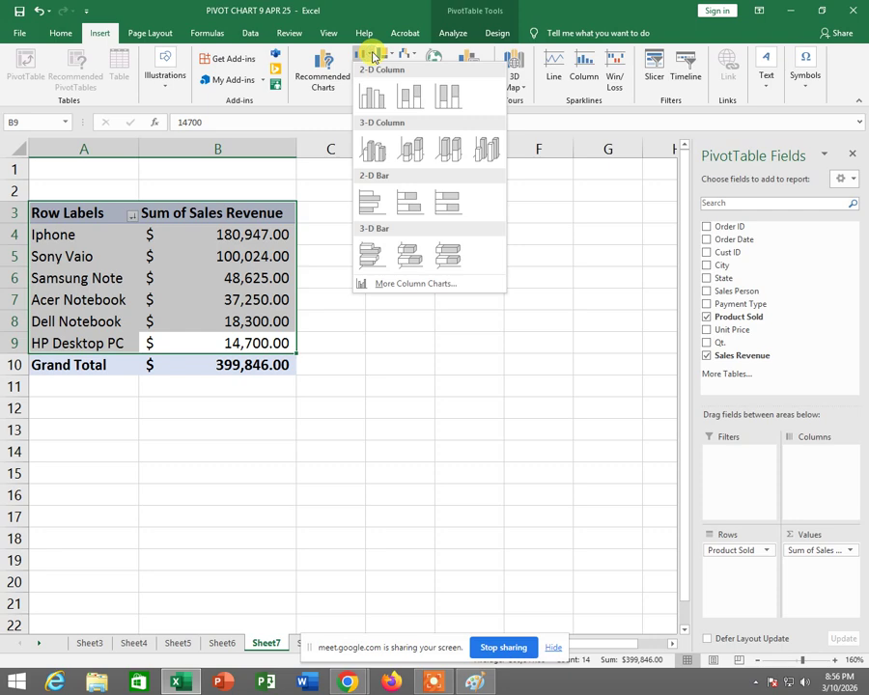
click(372, 150)
drag(611, 552, 573, 616)
drag(93, 616, 77, 624)
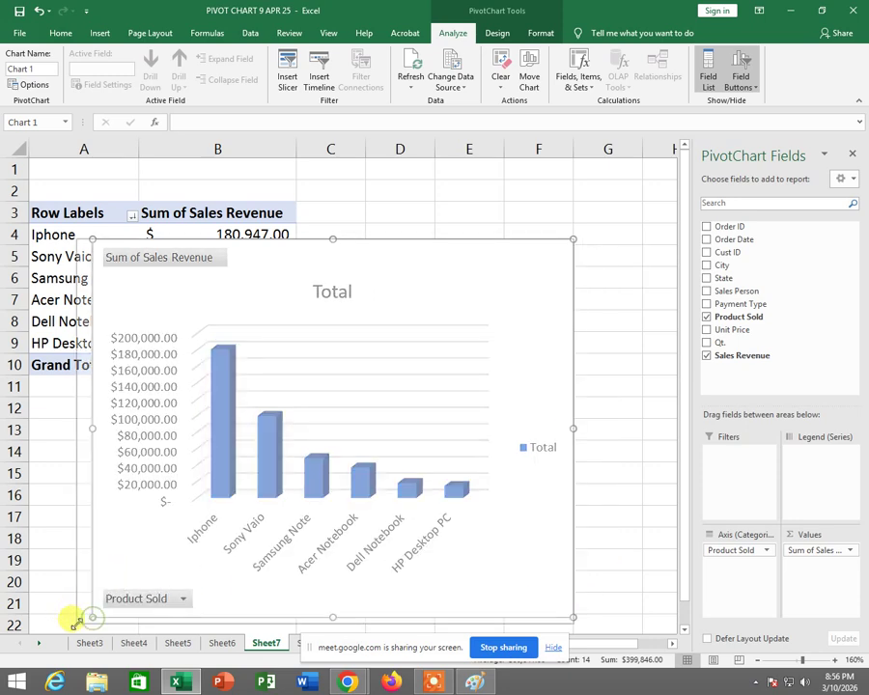
- Replace the chart title text with "Ranking Product Best Seller"
click(305, 291)
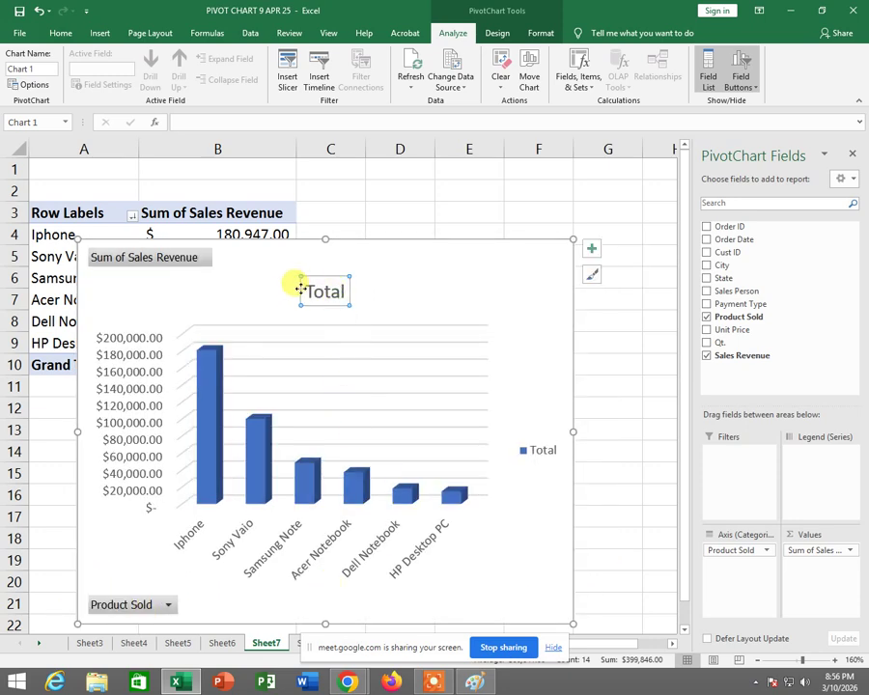
drag(307, 287, 384, 288)
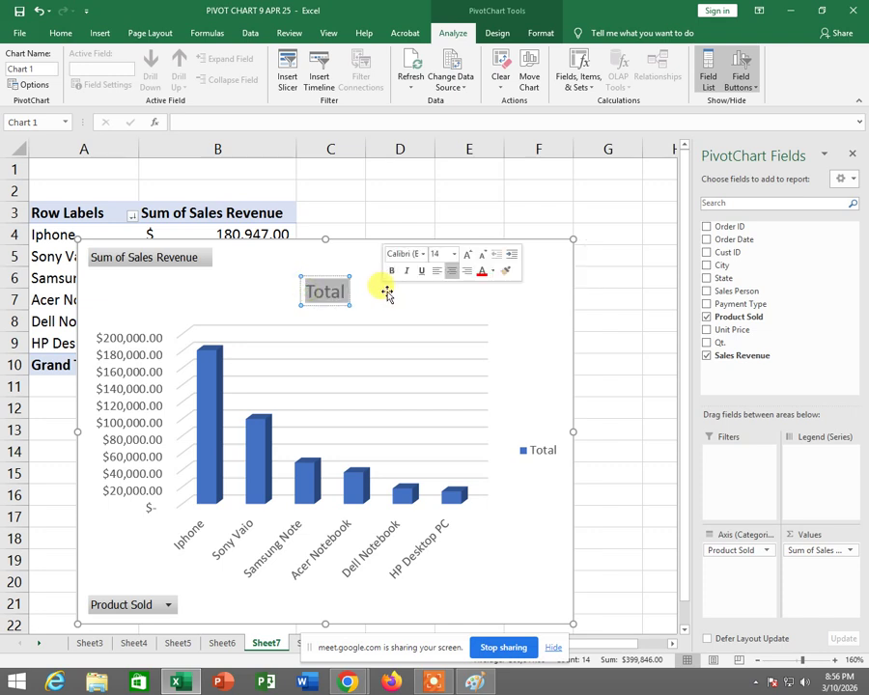
key(Delete)
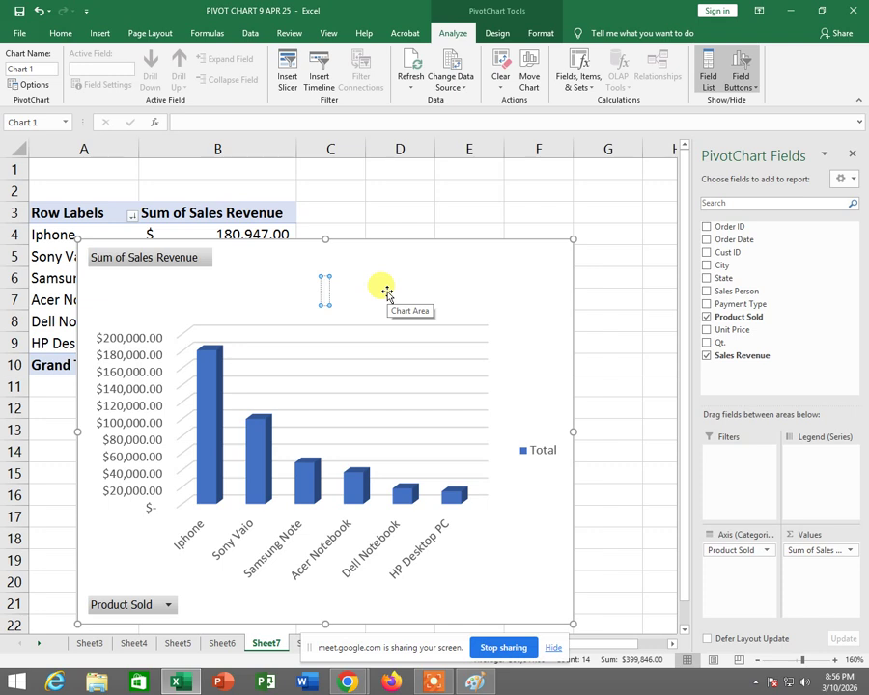
text(Pr)
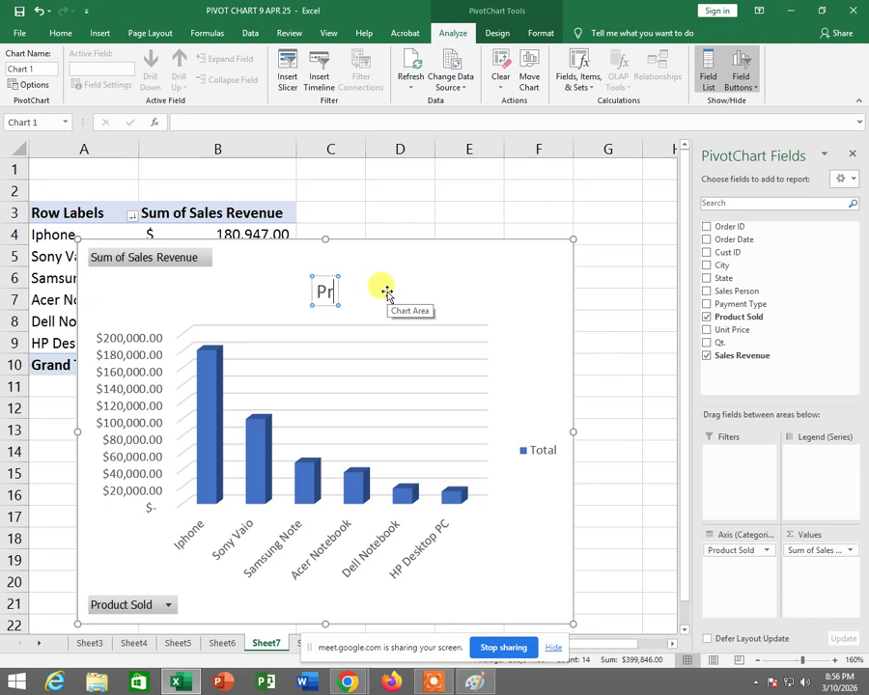
text(oduct)
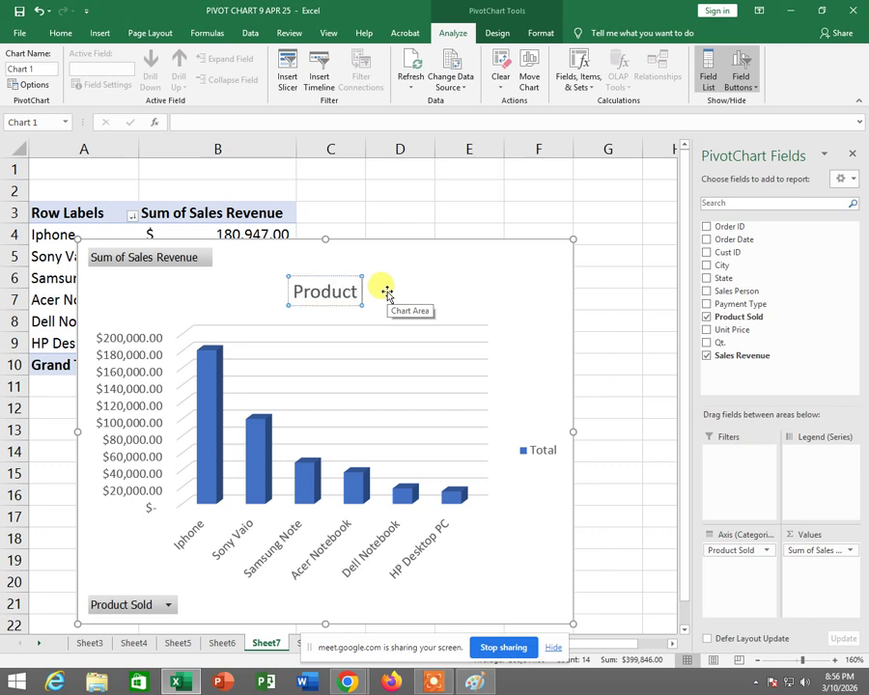
text( Be)
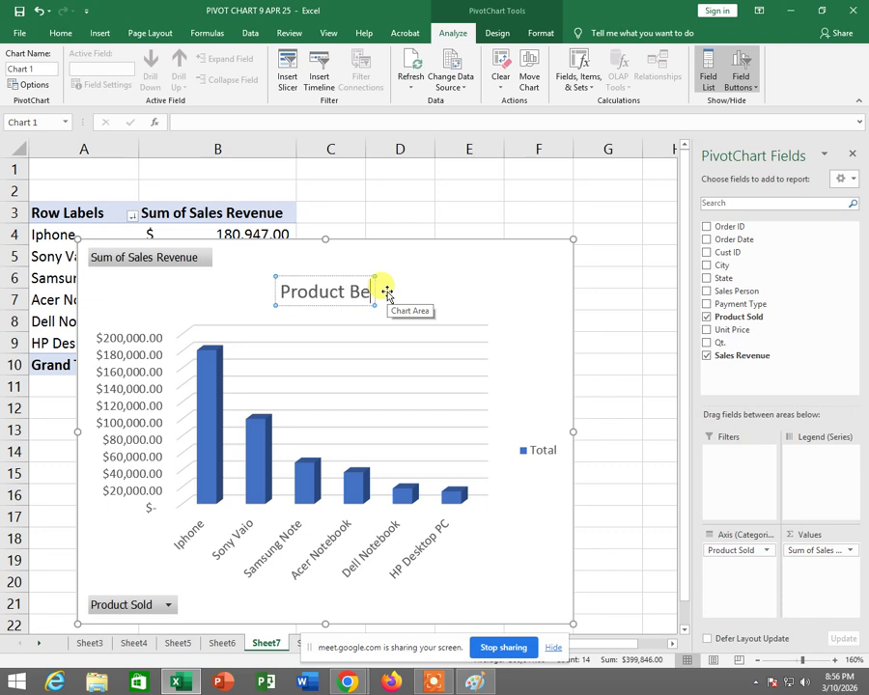
text(st Seller)
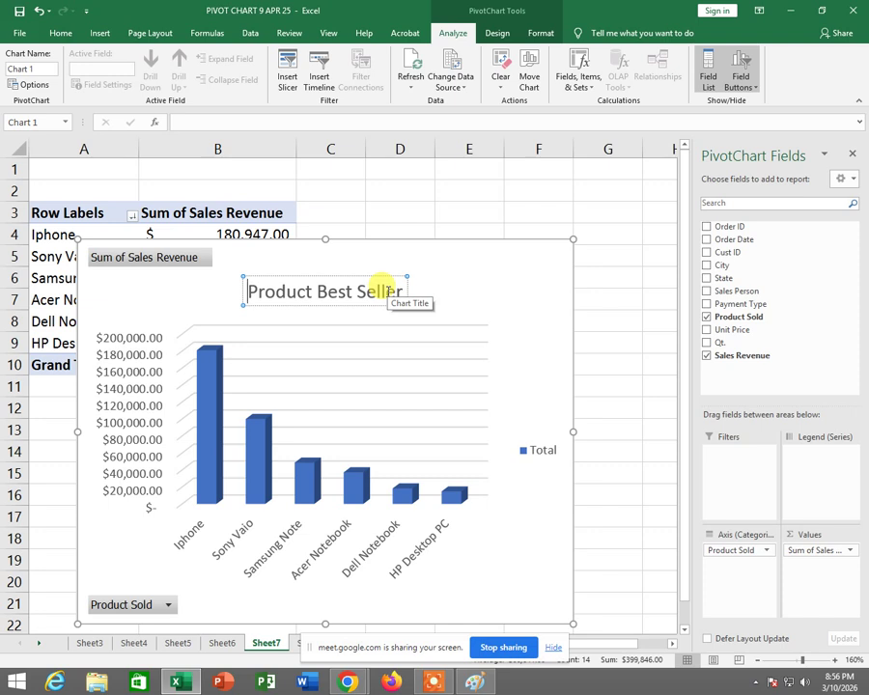
text(Ranking)
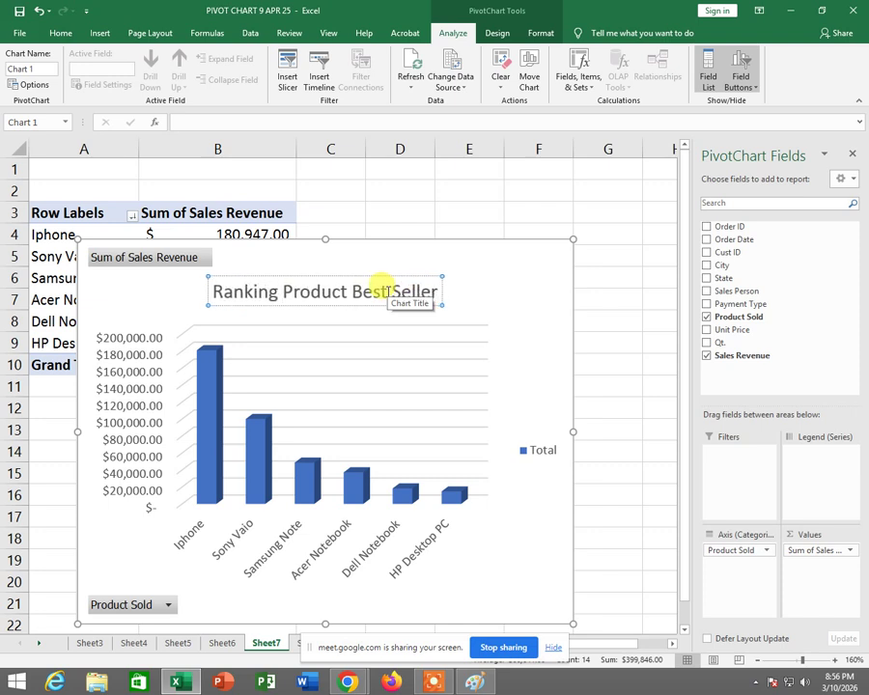
- Move the chart title up and to the right within the chart area
click(491, 285)
click(408, 288)
drag(421, 275, 507, 256)
- Enlarge the chart's plot area toward the upper right, extending it close to the title and legend
click(281, 332)
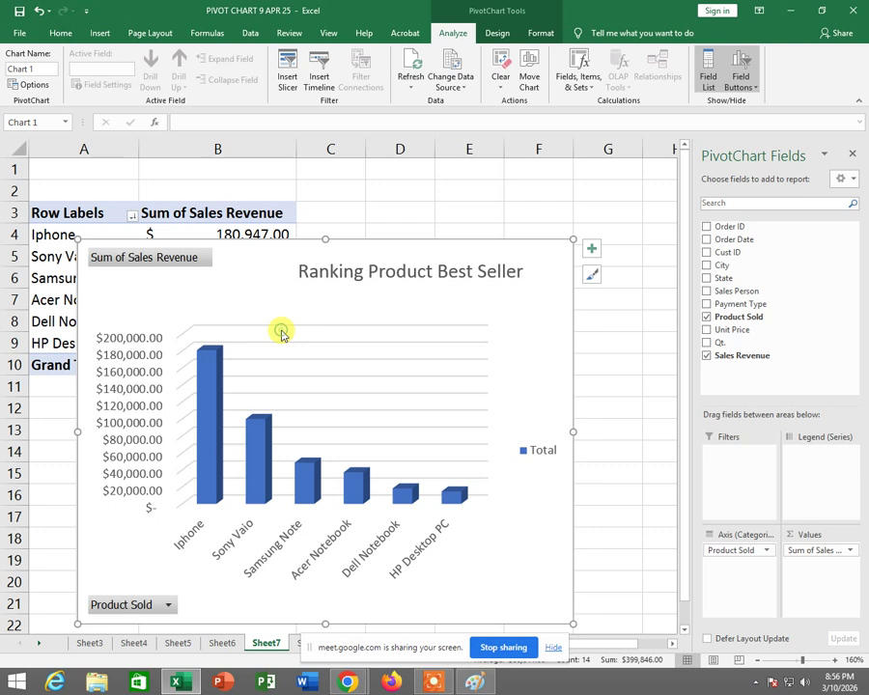
click(386, 323)
click(501, 318)
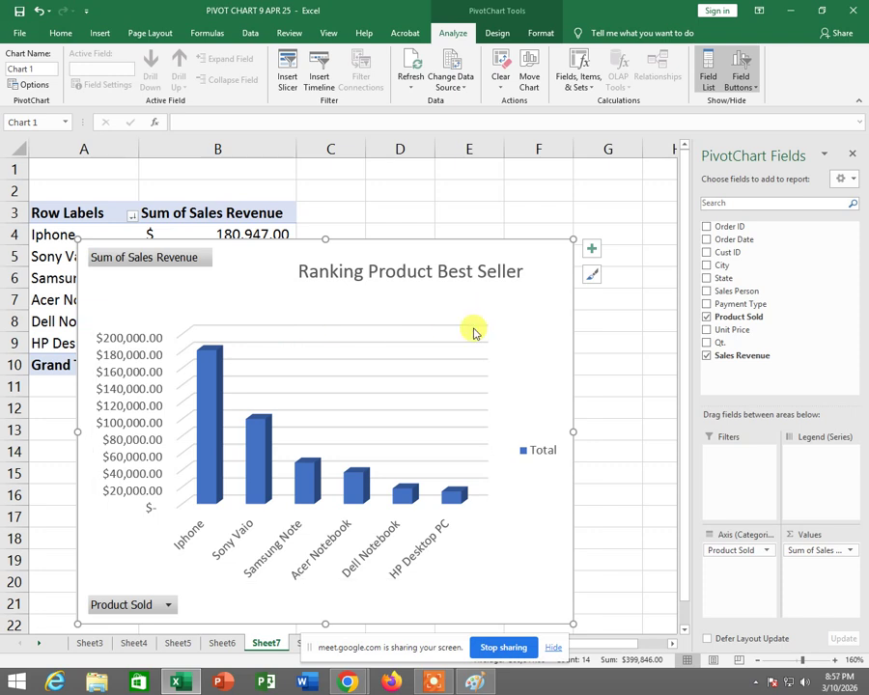
click(481, 324)
drag(497, 316, 522, 293)
click(544, 321)
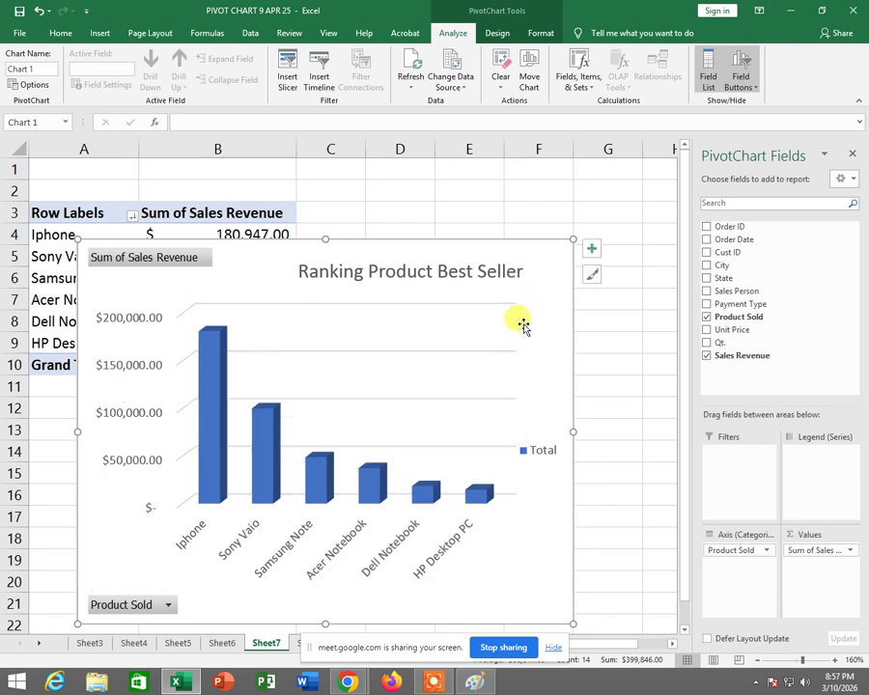
- Set the font color of the chart title and of both axes' labels to Automatic black
click(325, 271)
drag(294, 267, 527, 270)
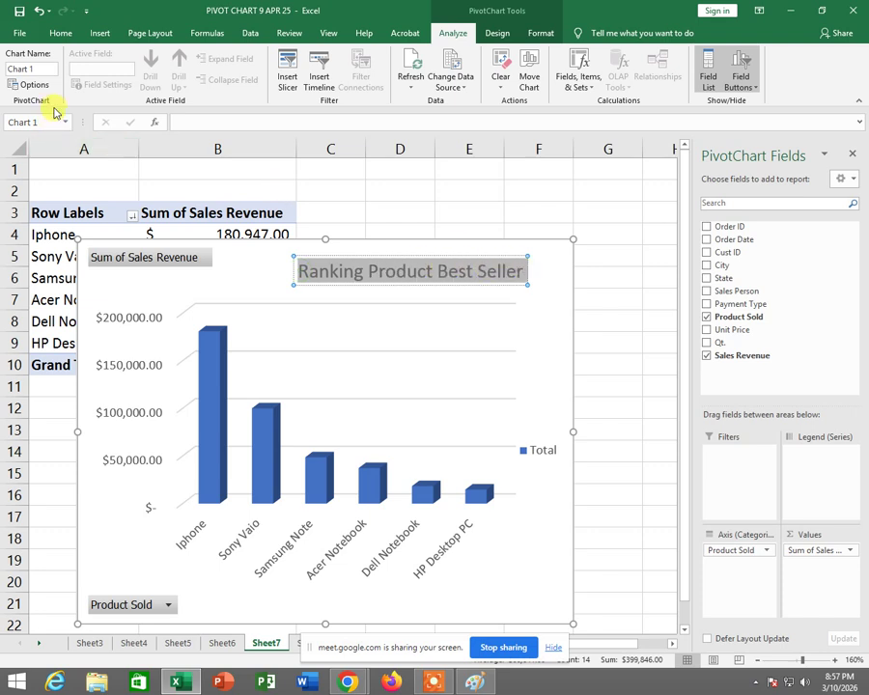
click(62, 33)
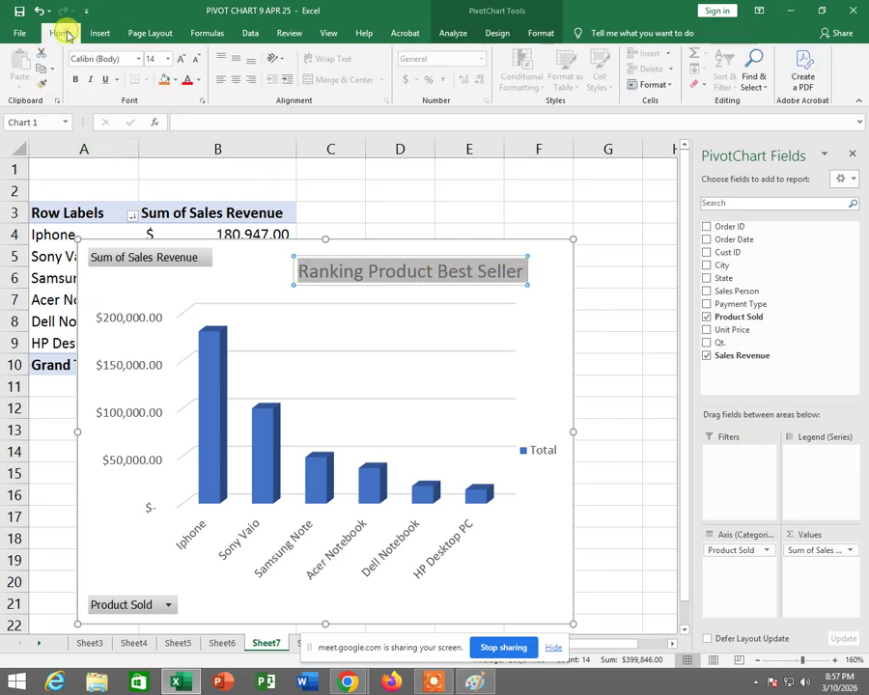
click(198, 81)
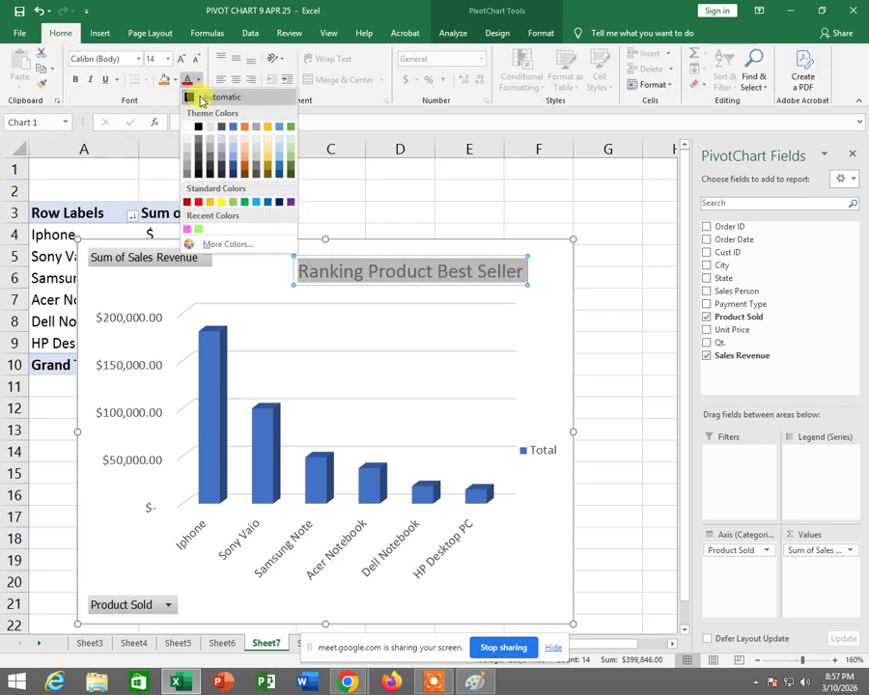
click(201, 98)
click(133, 322)
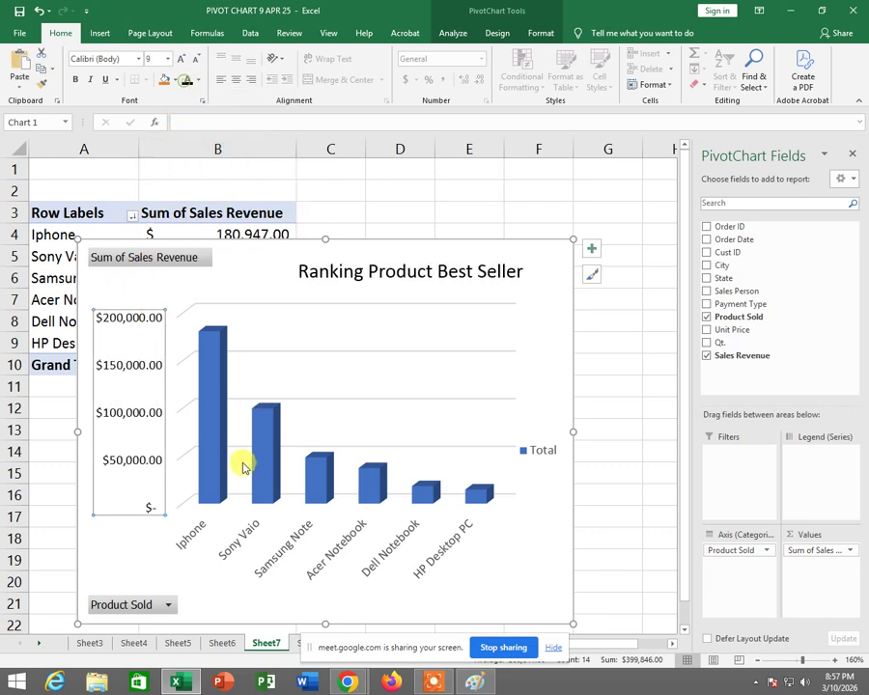
click(202, 537)
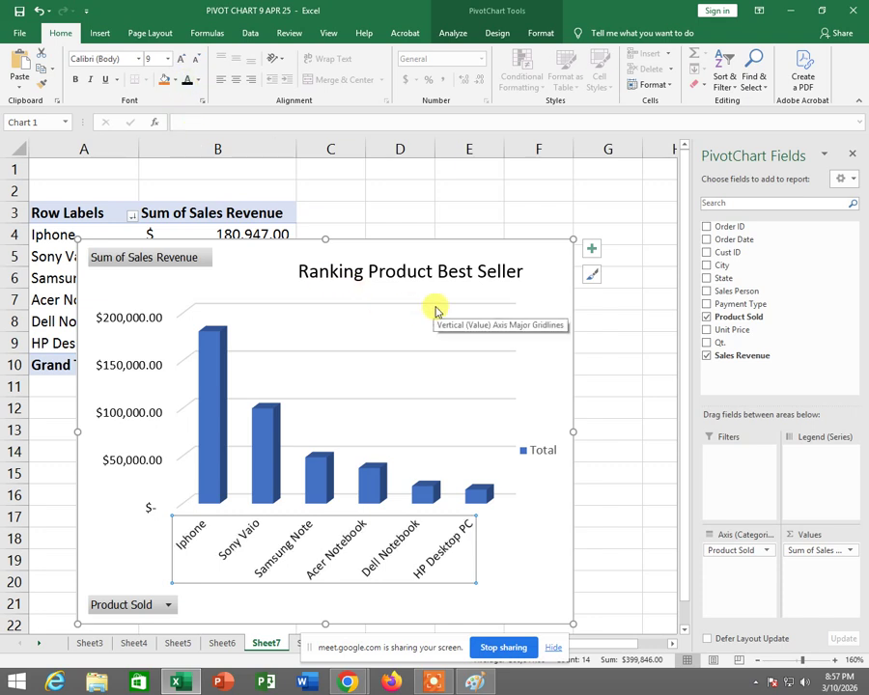
- Format the Iphone data point's series options with a gap depth of 212% and a gap width of 50%
click(214, 389)
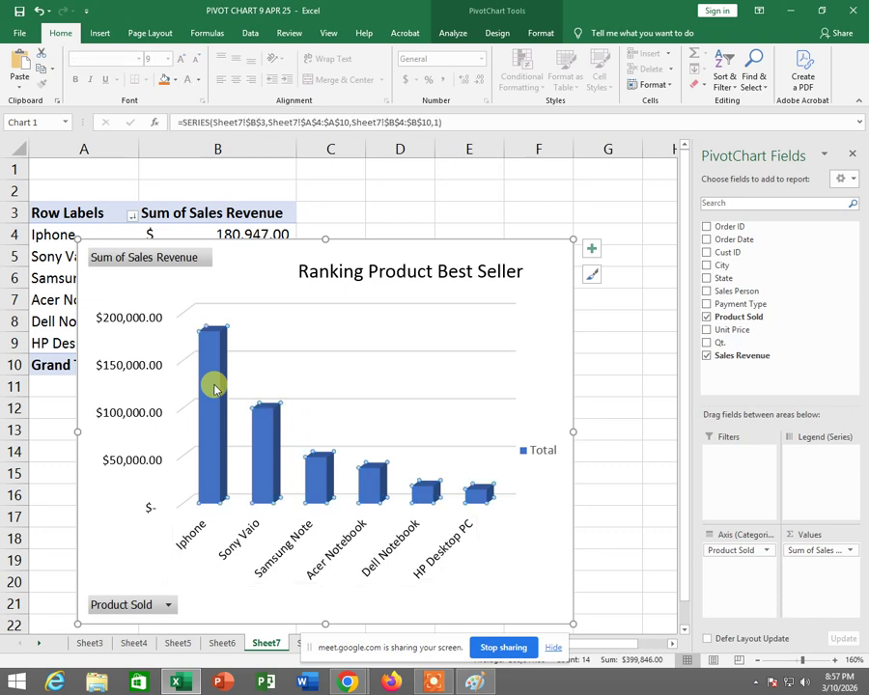
click(217, 358)
right_click(217, 357)
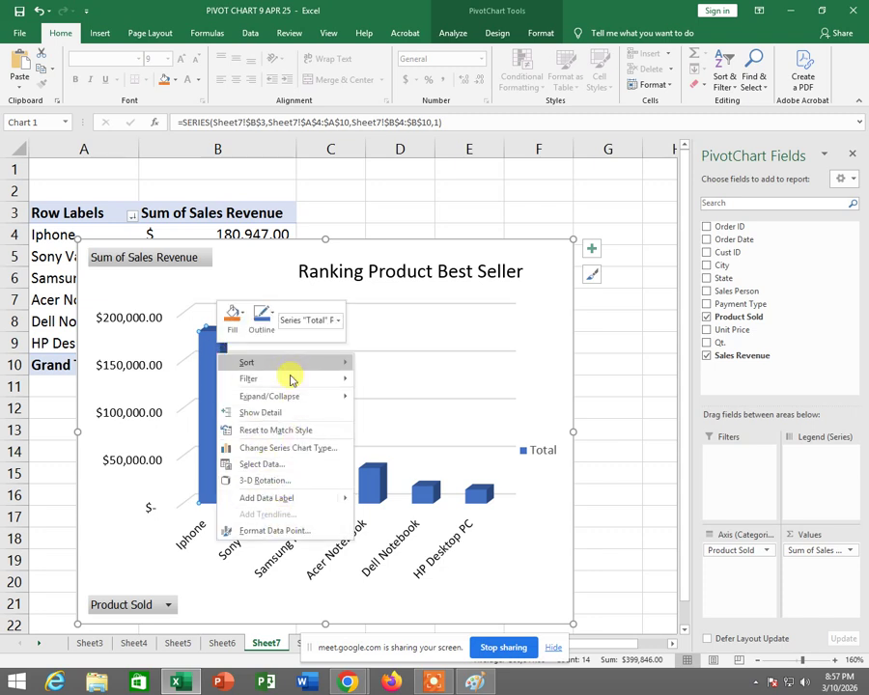
click(294, 531)
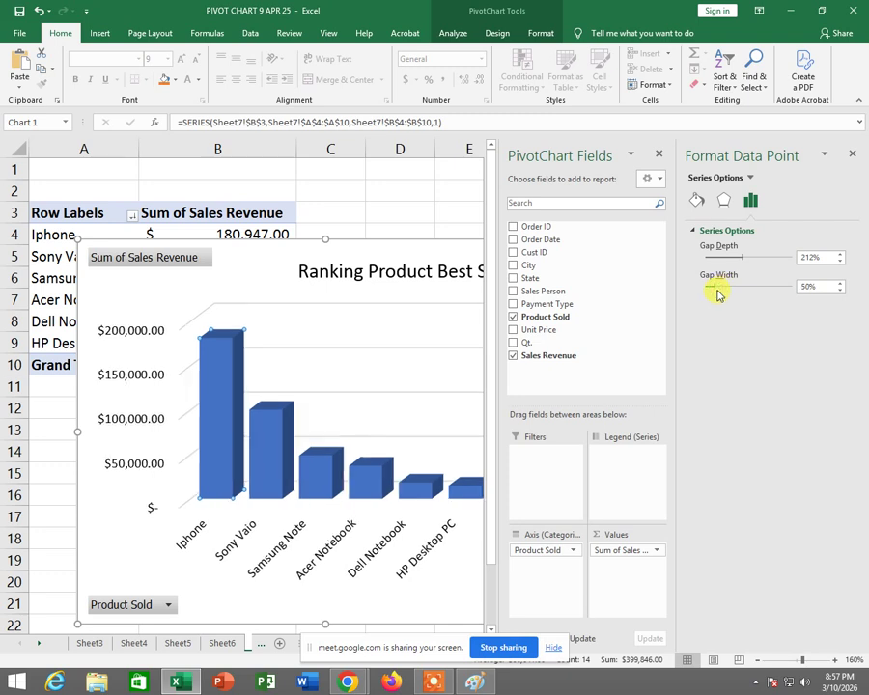
- Fill the Iphone column with solid standard red
click(697, 206)
click(704, 230)
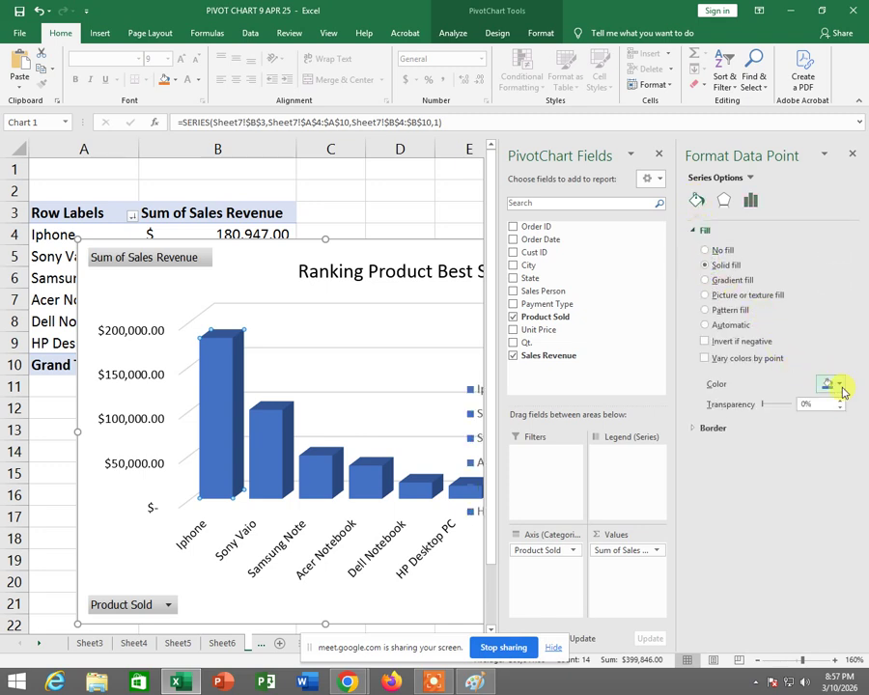
click(840, 386)
click(768, 494)
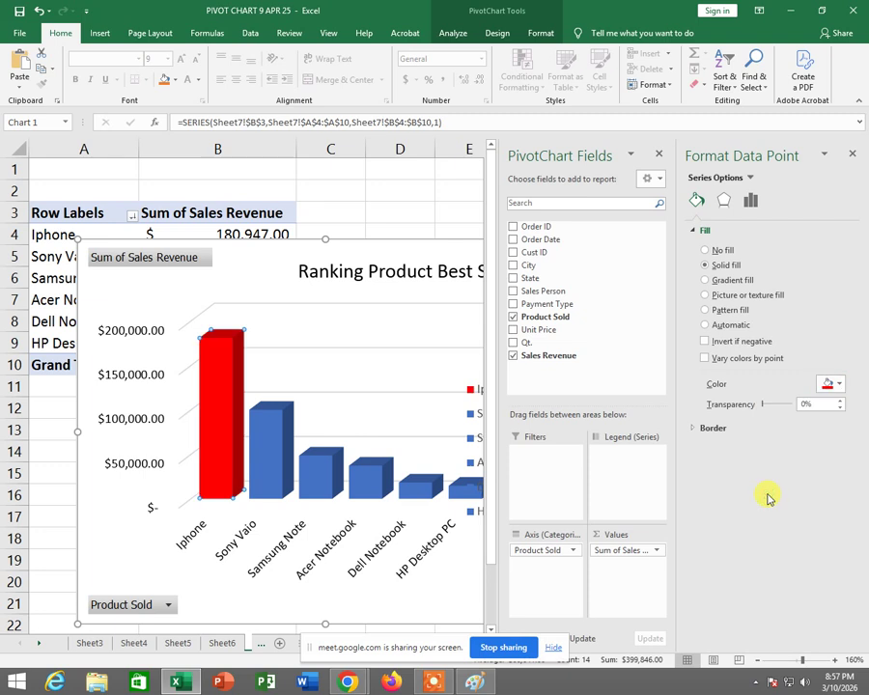
- Fill the Sony Vaio column with solid standard purple
click(274, 445)
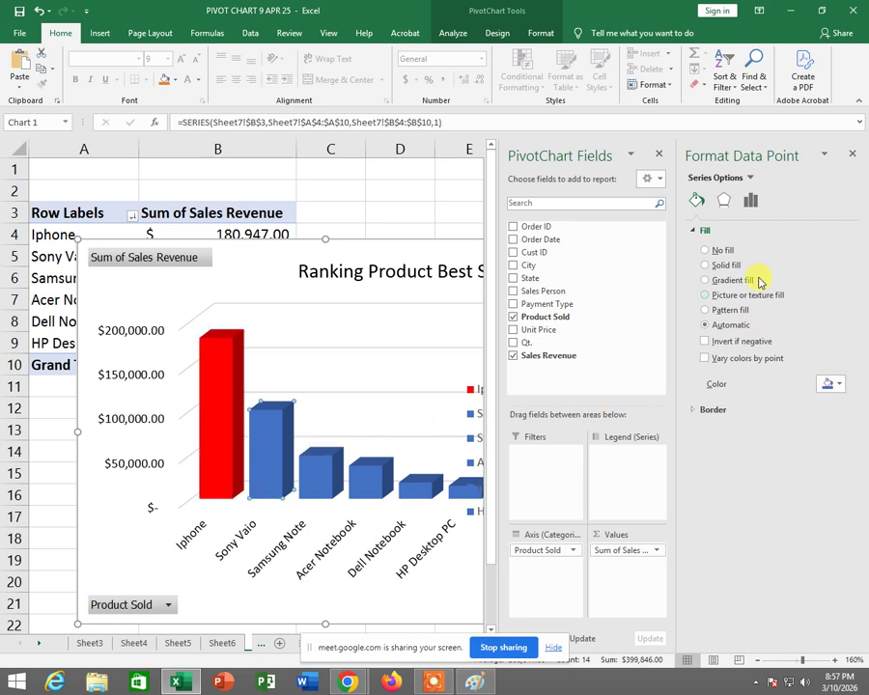
click(729, 267)
click(837, 384)
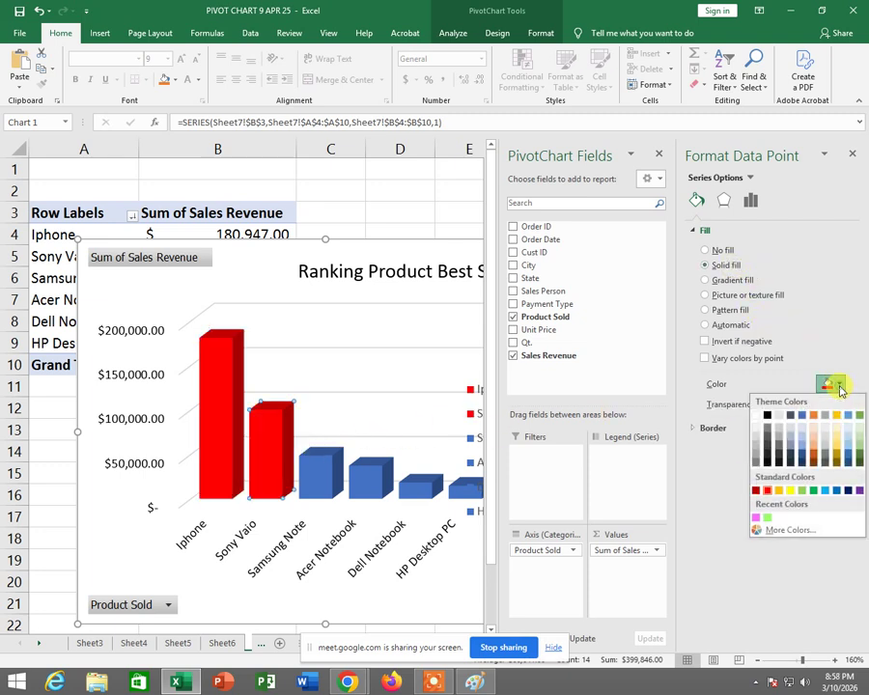
click(859, 495)
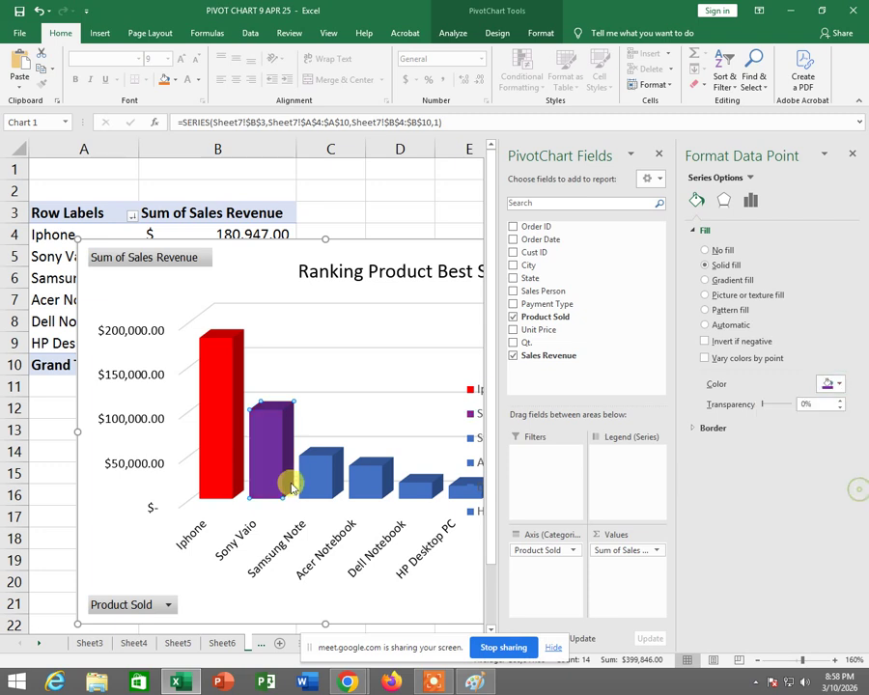
- Fill the Samsung Note column with solid standard green
click(324, 487)
click(736, 266)
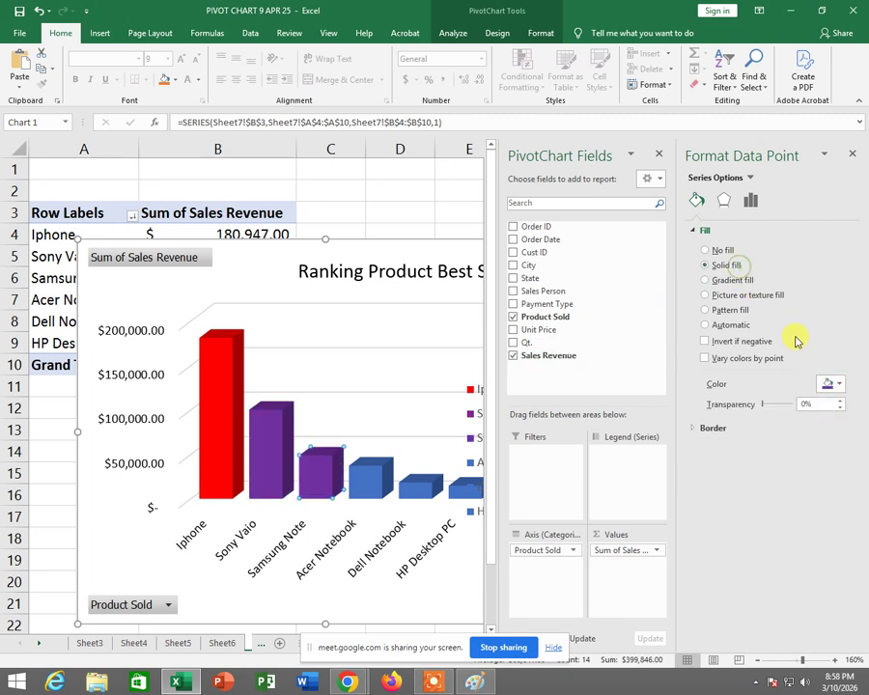
click(840, 385)
click(810, 493)
- Fill the Acer Notebook column with solid standard orange
click(361, 472)
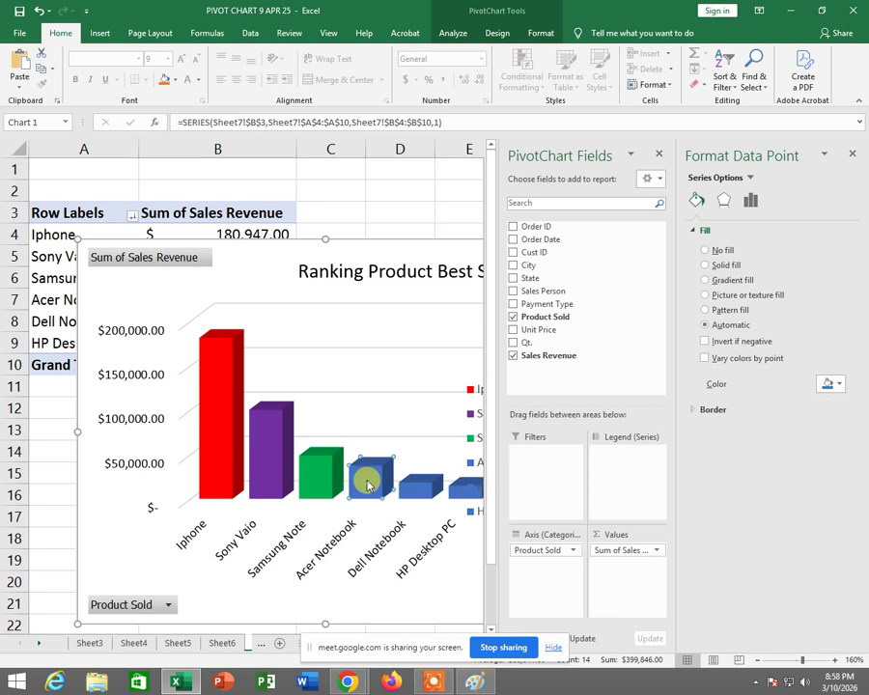
click(720, 267)
click(838, 385)
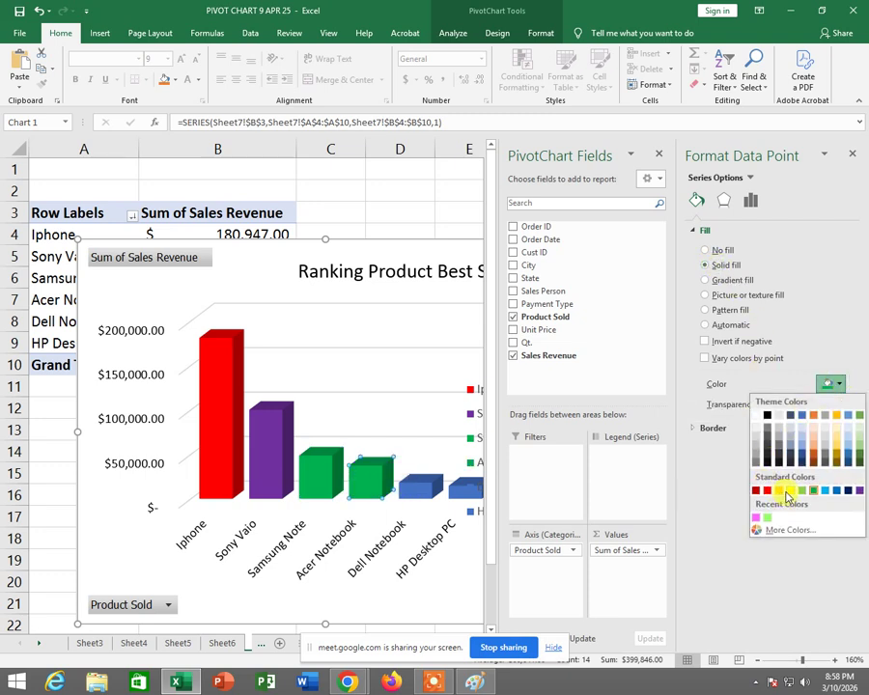
click(778, 492)
- Fill the Dell Notebook column with a solid light green theme color and close the data point formatting
click(425, 486)
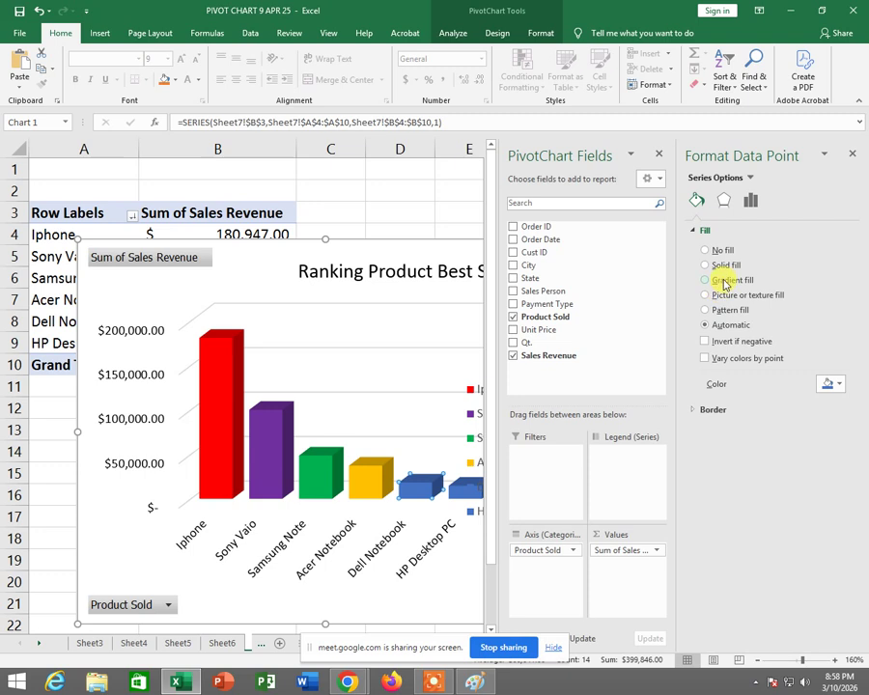
click(840, 386)
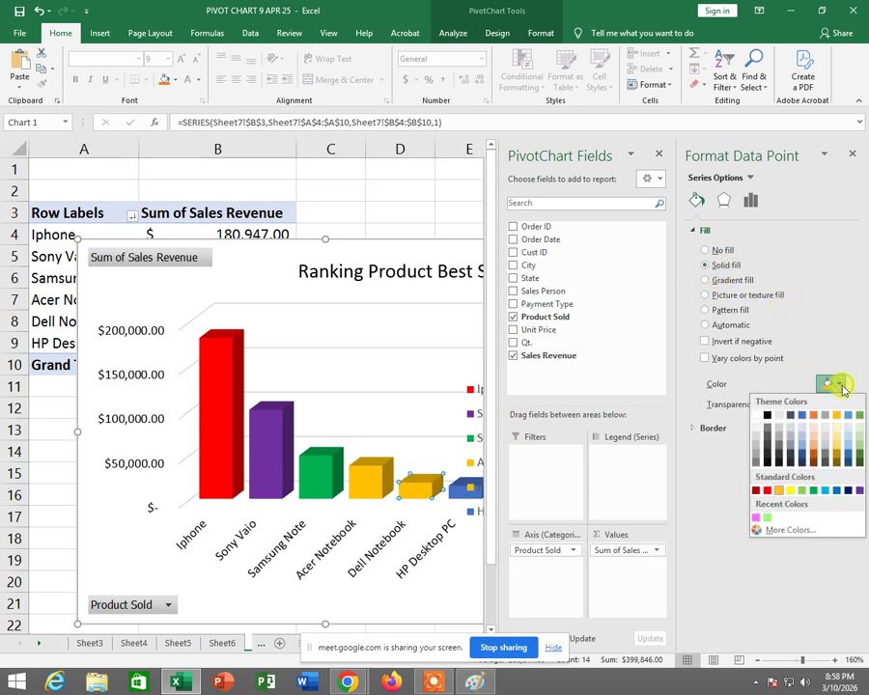
click(860, 449)
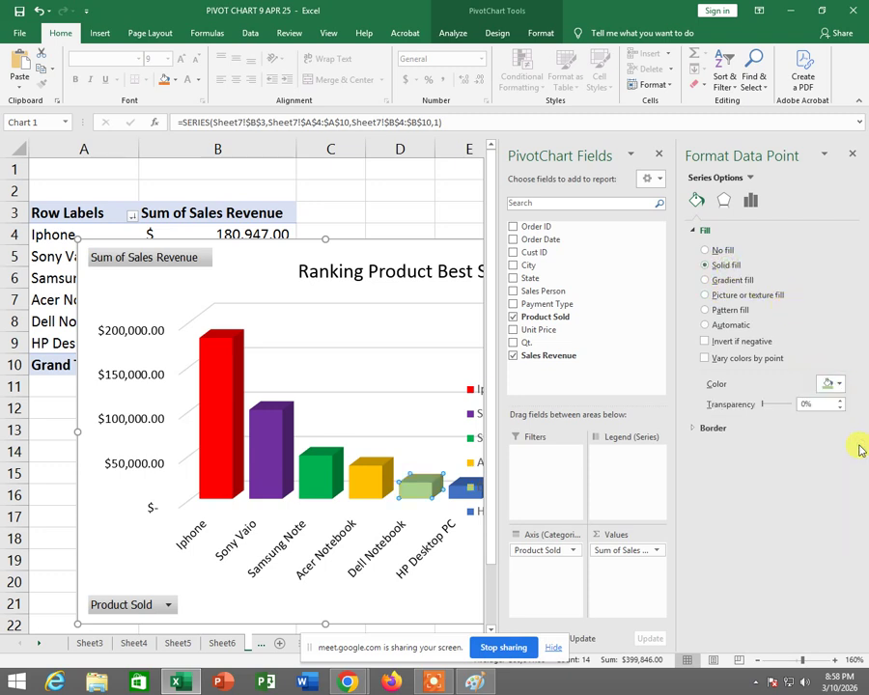
click(854, 155)
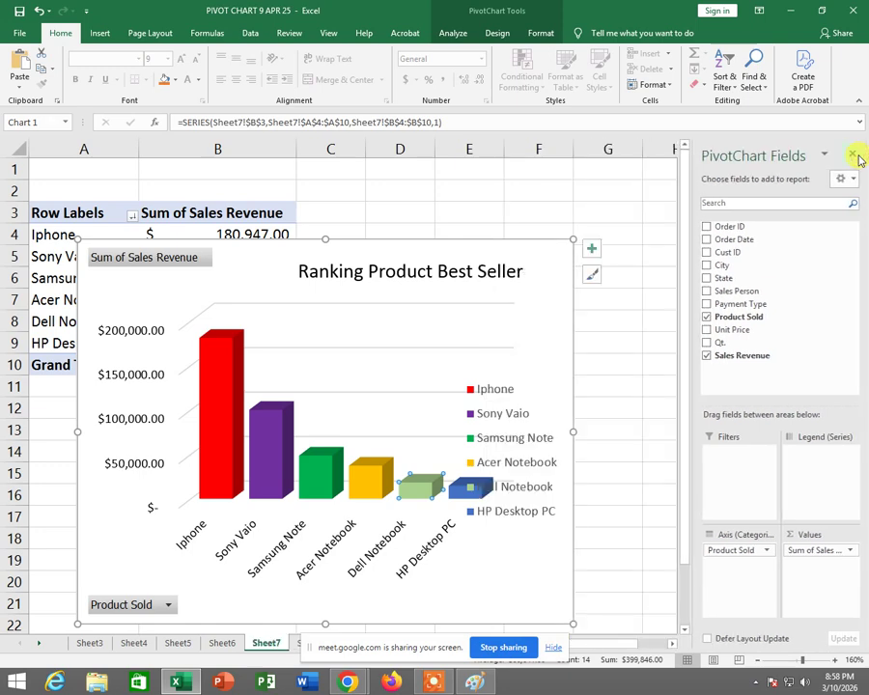
click(602, 387)
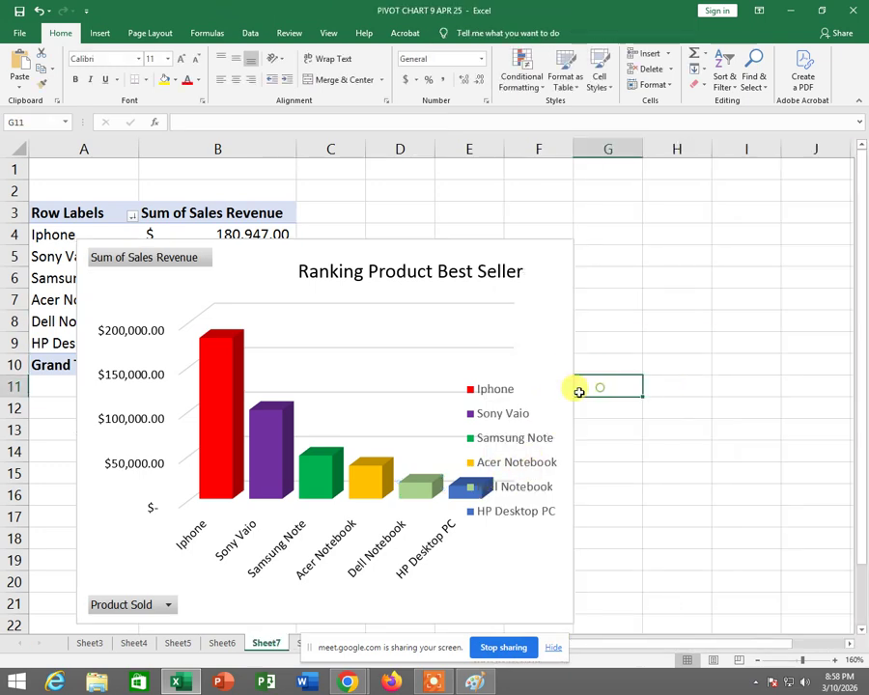
- Make the chart legend narrower and taller so it clears the HP Desktop PC column, and widen the chart to the right
click(496, 390)
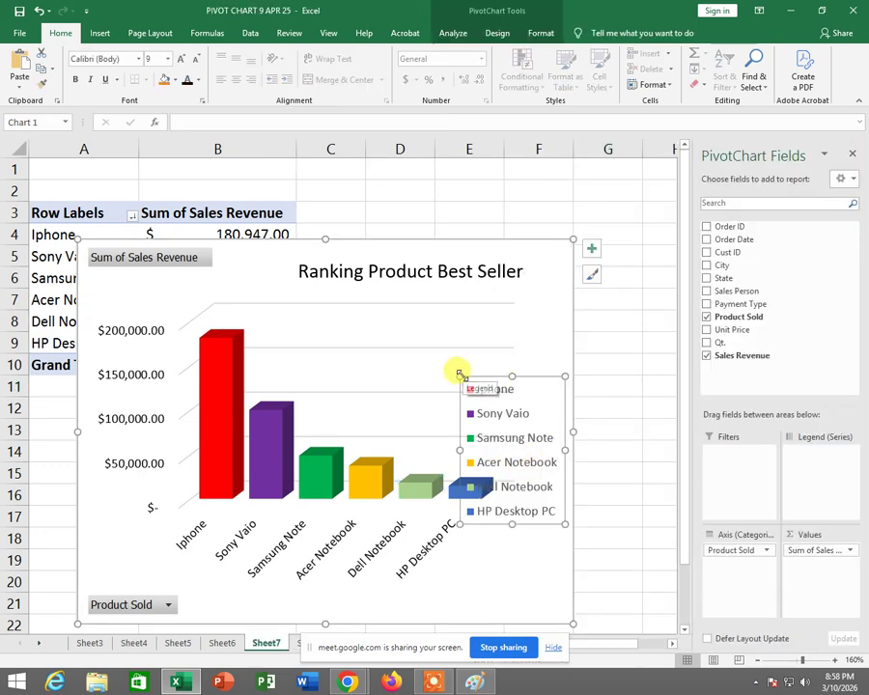
drag(462, 375, 545, 315)
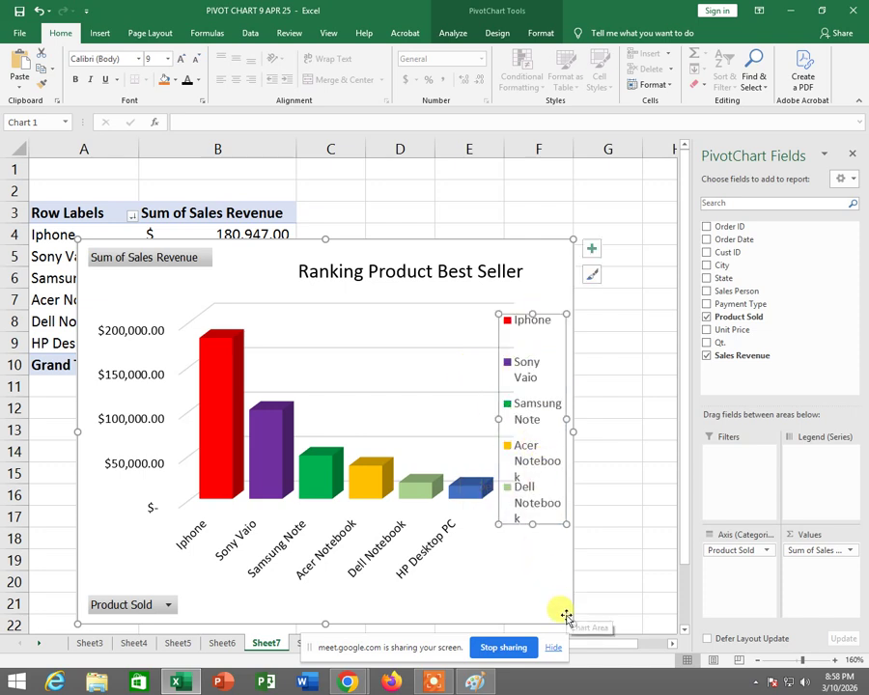
drag(562, 615, 603, 618)
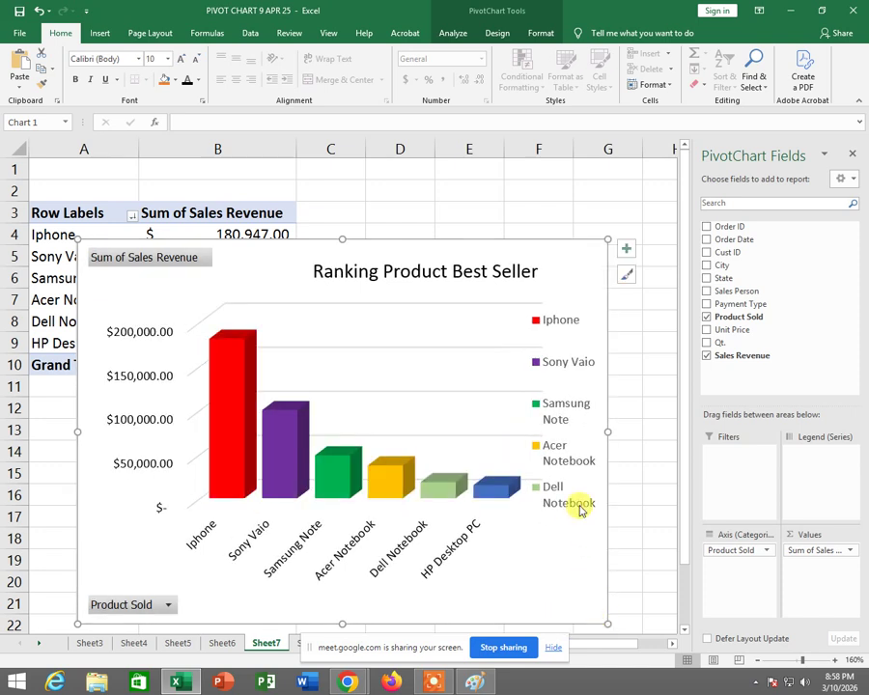
click(581, 511)
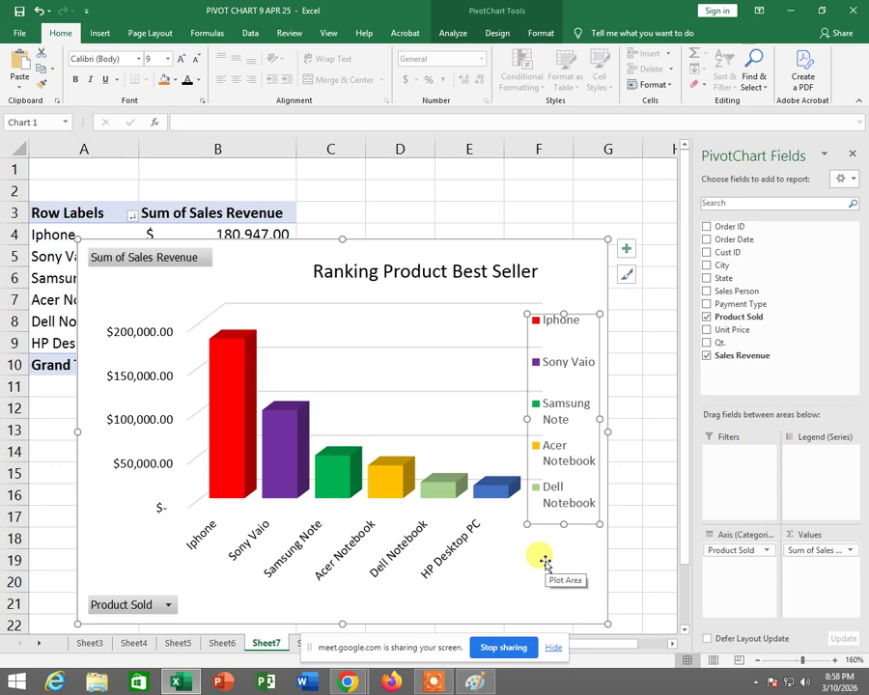
click(790, 11)
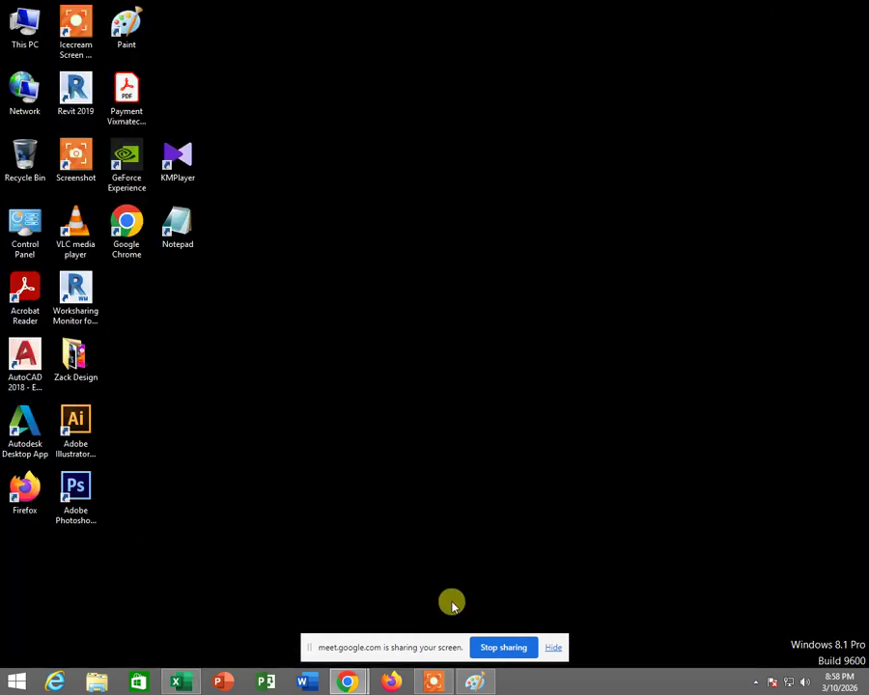
mouse_move(347, 682)
click(293, 616)
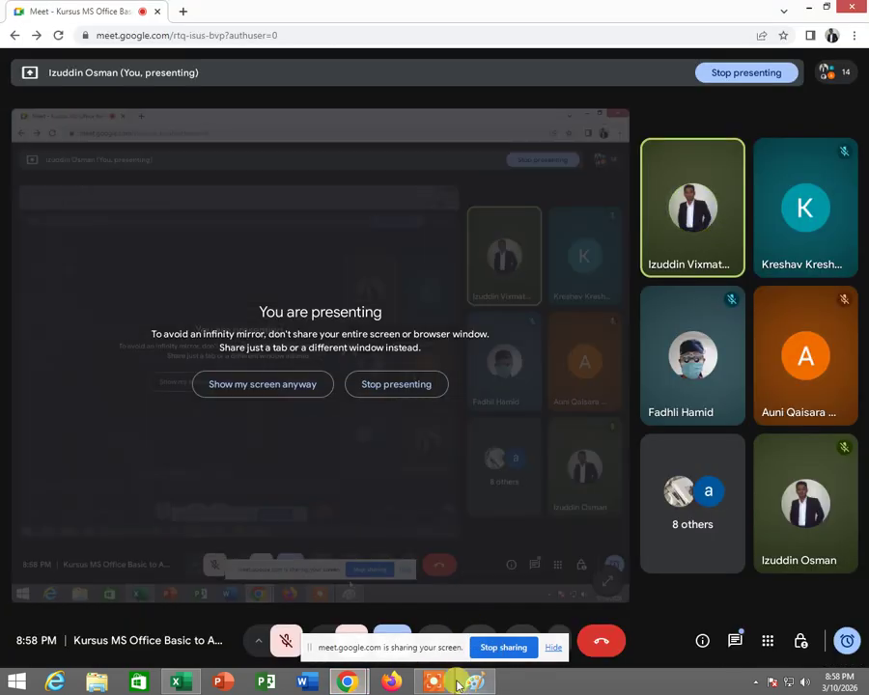
click(450, 683)
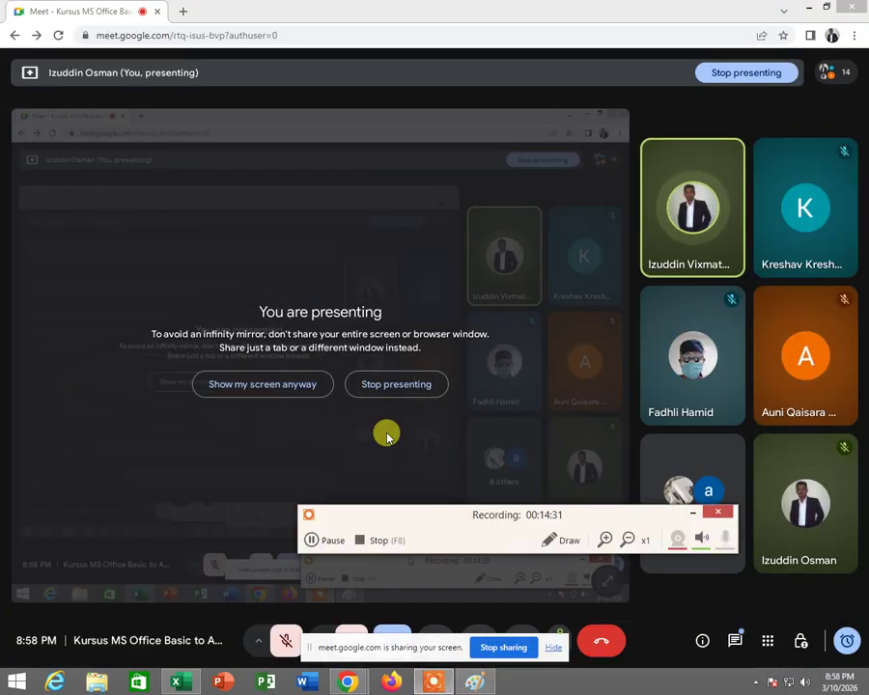